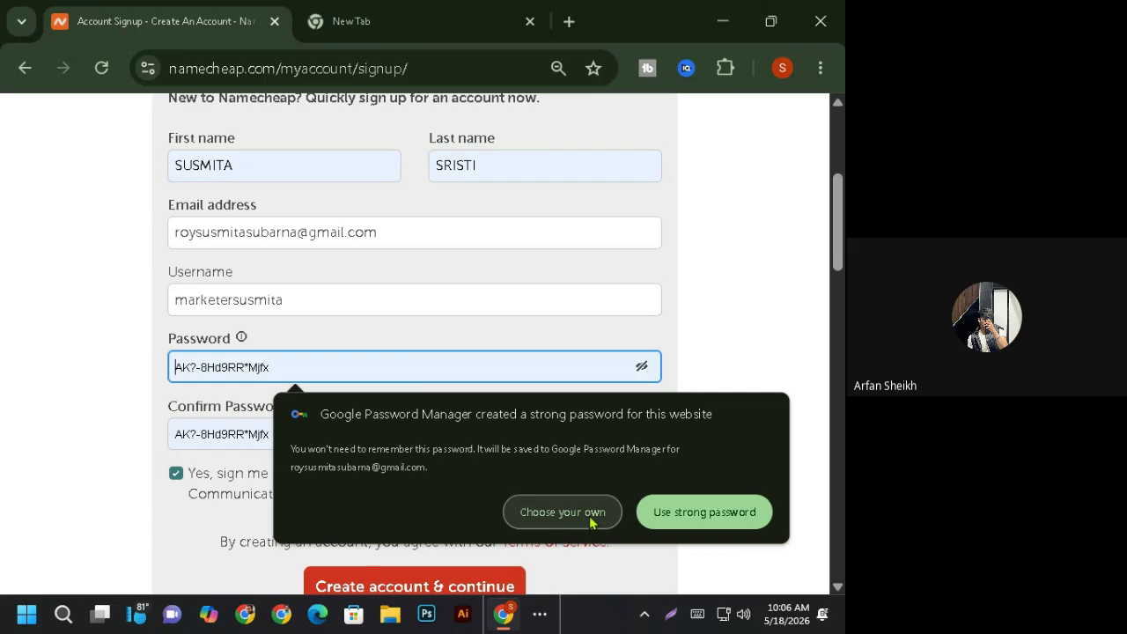
- Replace the generated password with your own, confirm it, and create the Namecheap account
left_click(590, 520)
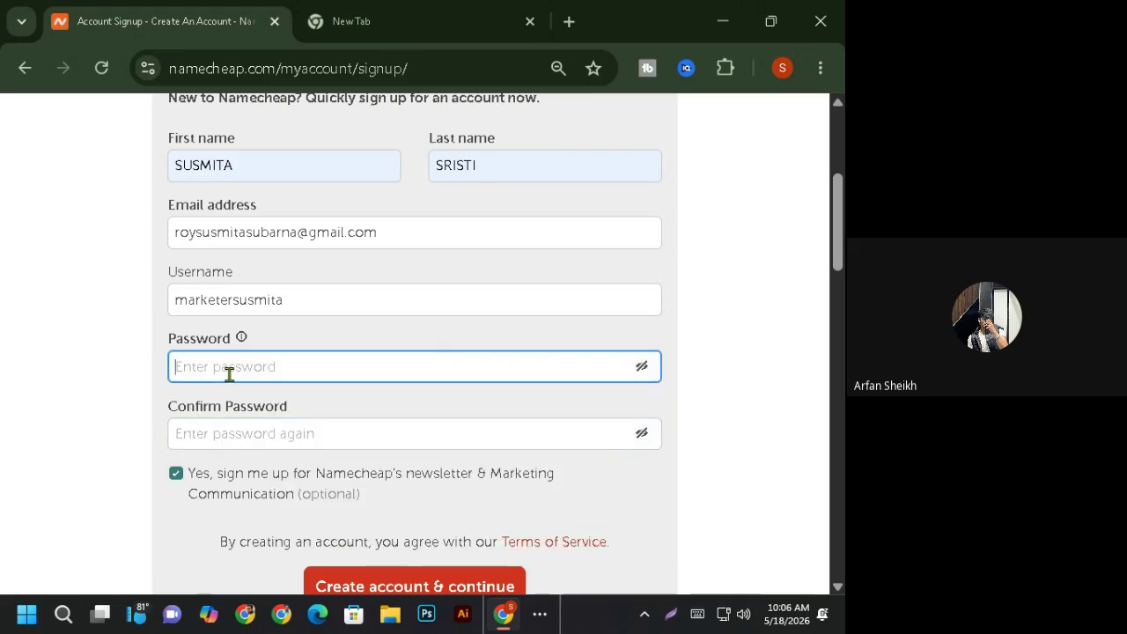
type("••")
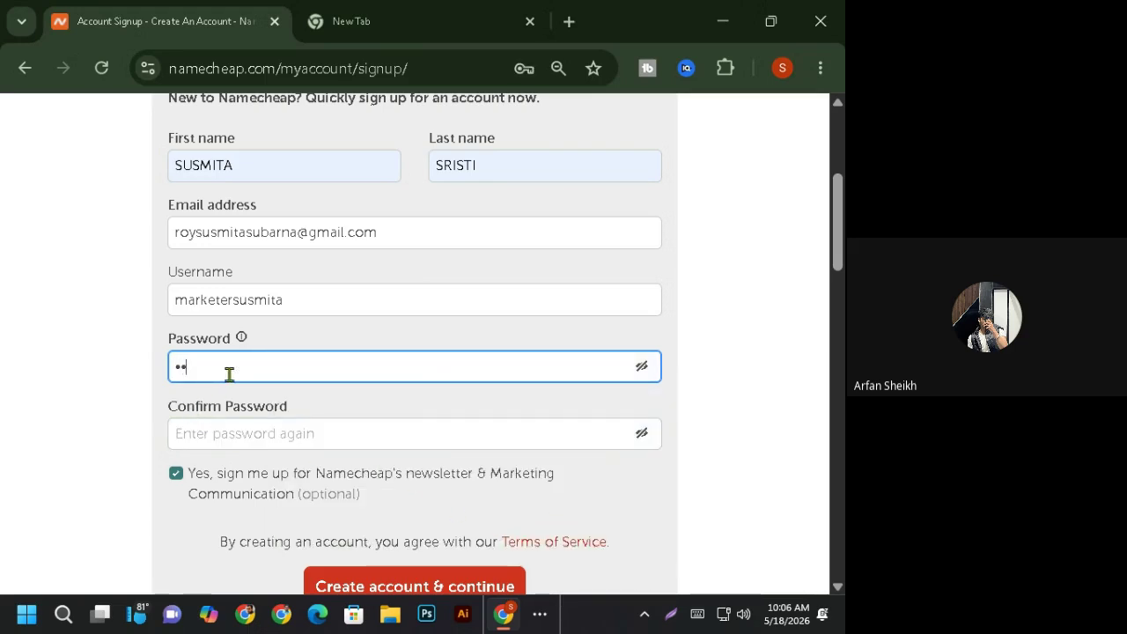
type("•••••")
left_click(215, 433)
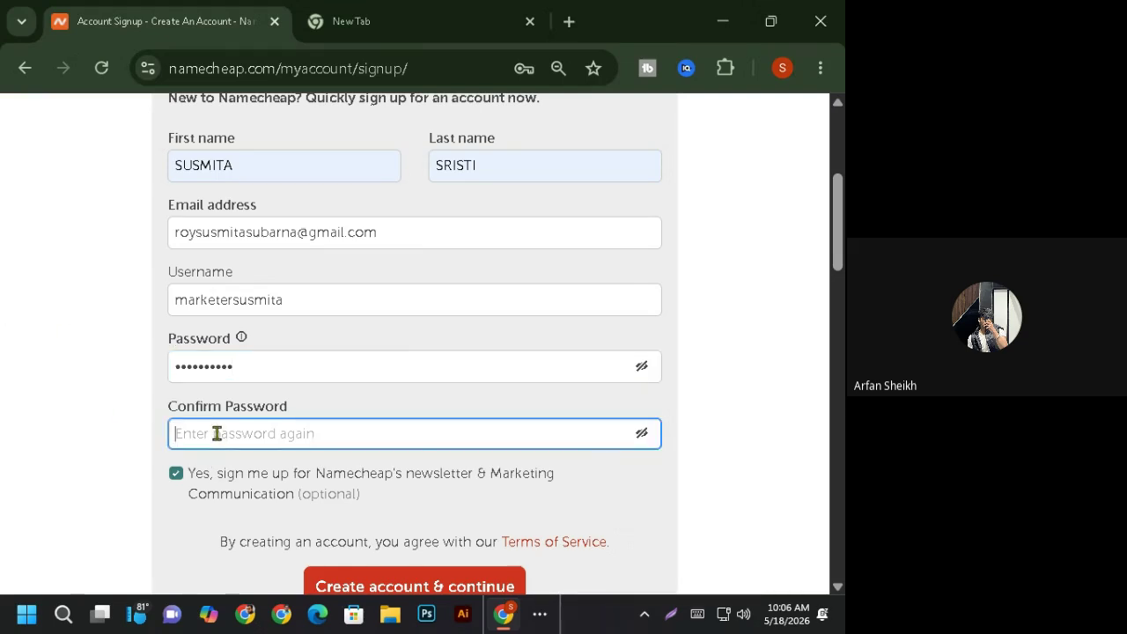
type("••")
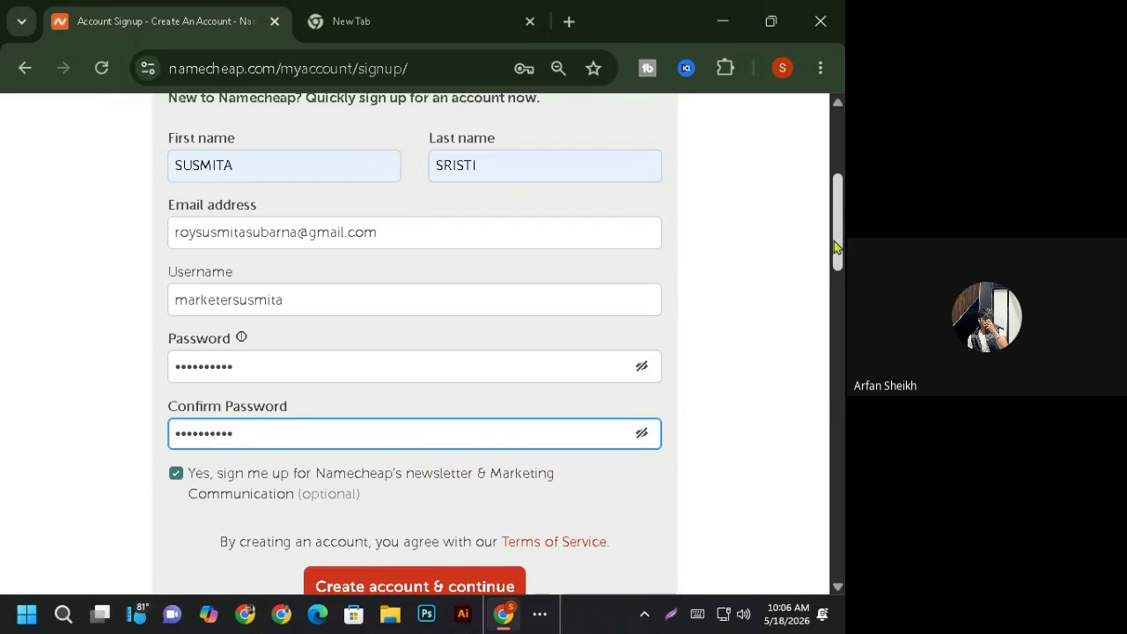
scroll(836, 247, "down", 2)
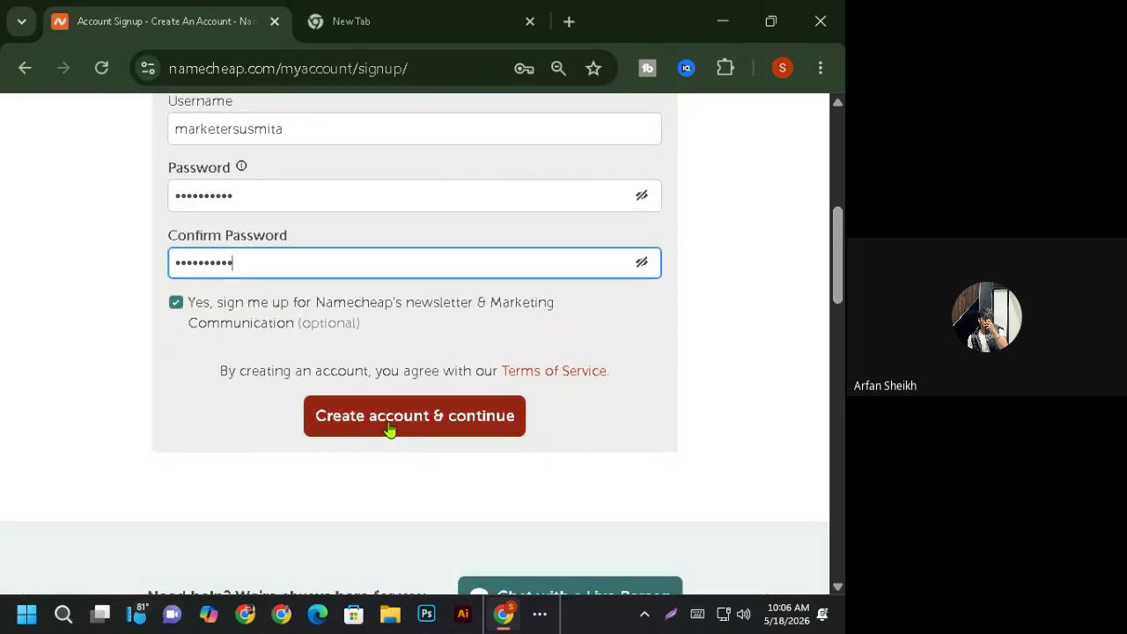
left_click(458, 425)
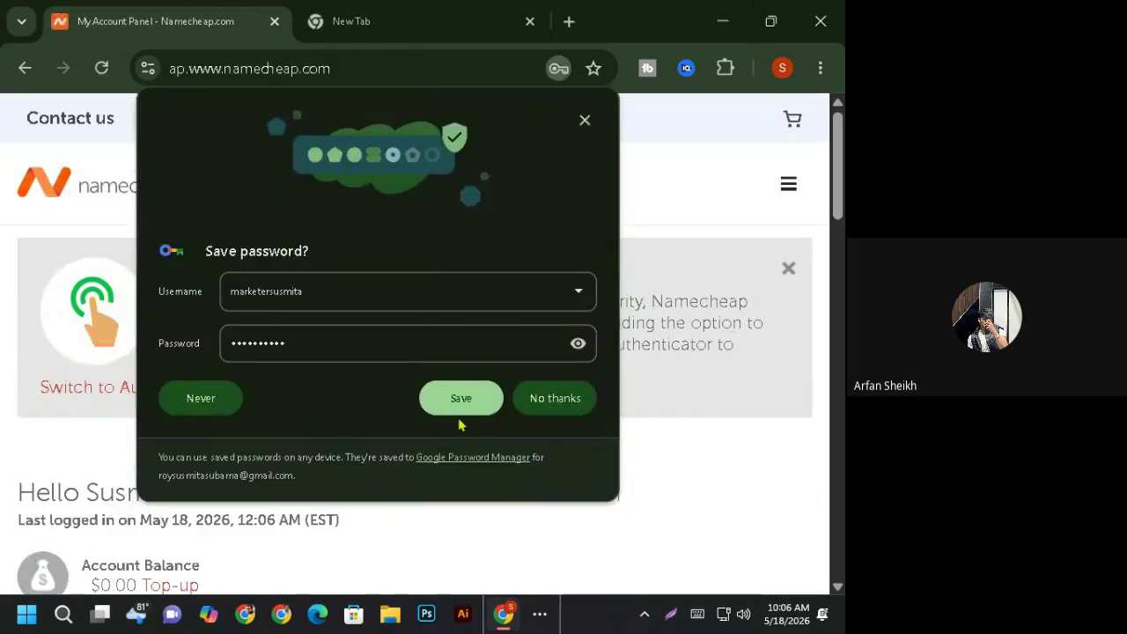
- Save the new login in the password manager, dismiss the tip, and zoom out
left_click(460, 398)
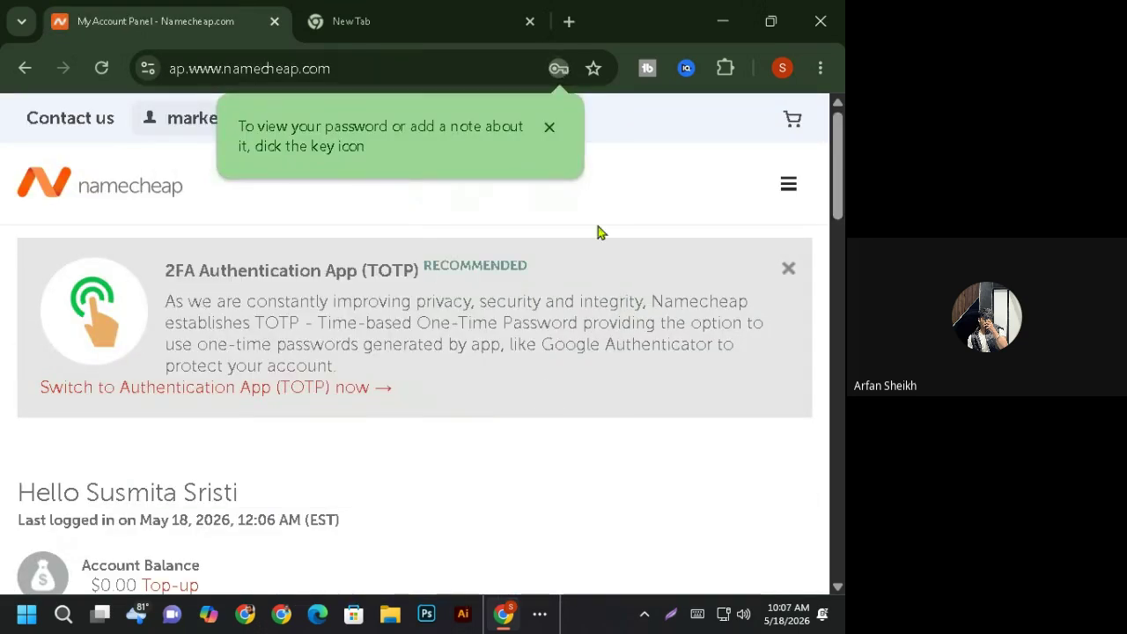
left_click(548, 127)
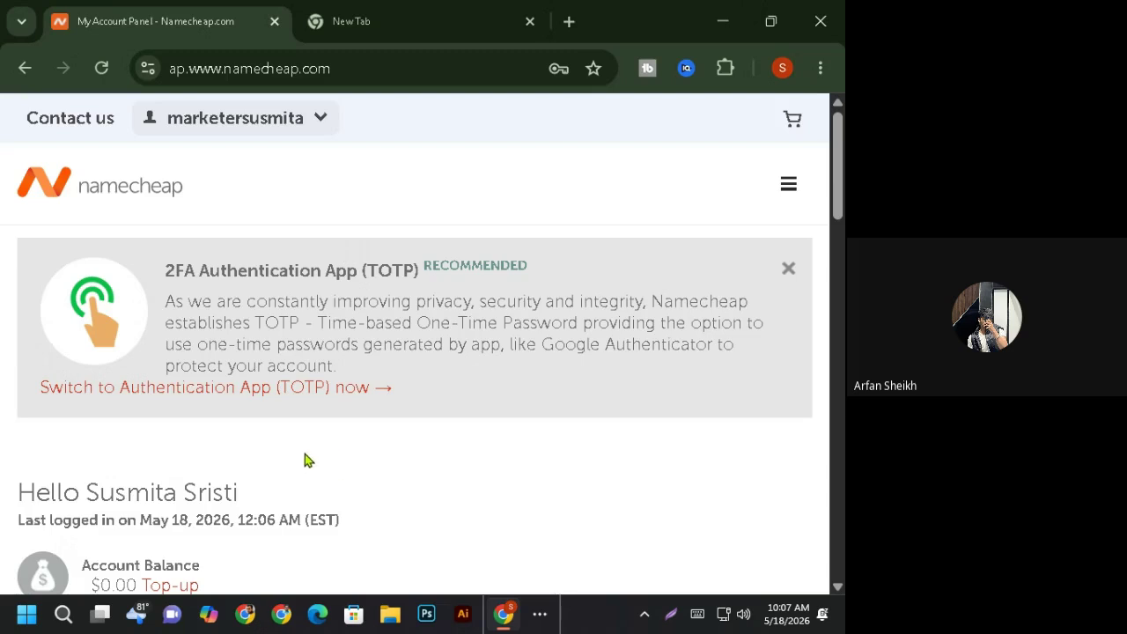
key("ctrl+minus")
key("ctrl+minus")
key("ctrl+minus")
key("ctrl+minus")
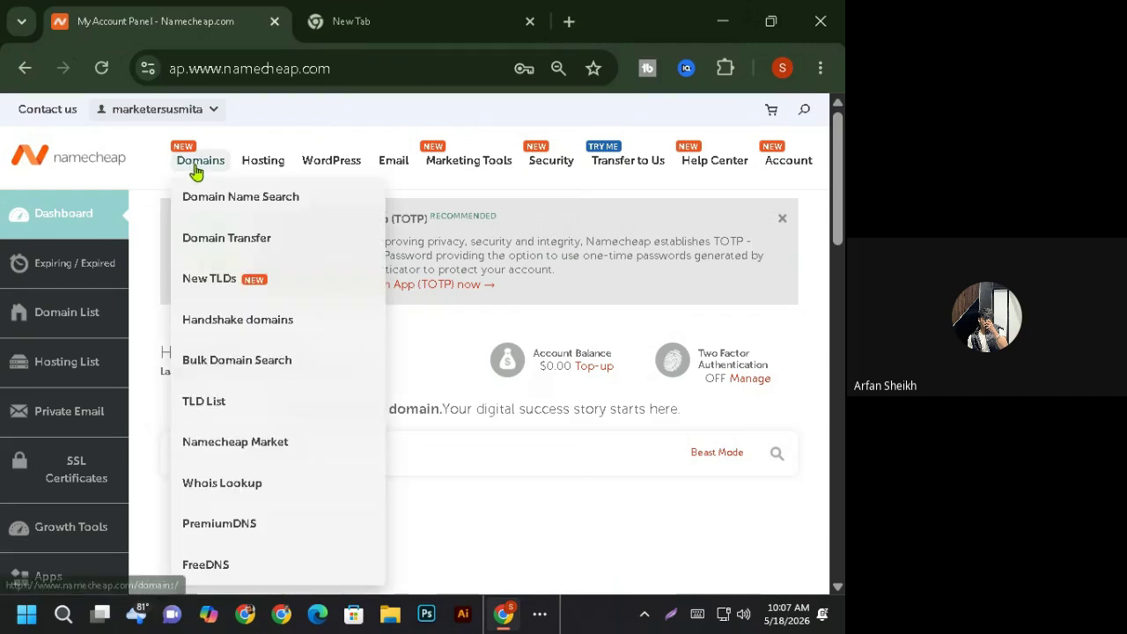
- Go to the Shared Hosting plans page from the Hosting menu
mouse_move(198, 171)
mouse_move(266, 156)
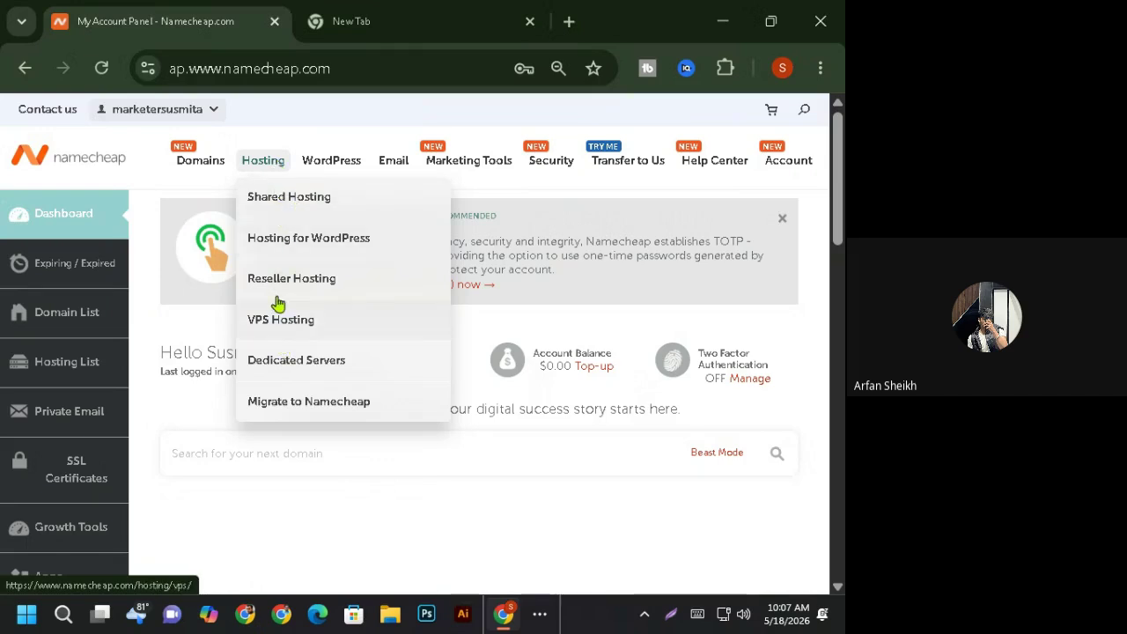
left_click(284, 198)
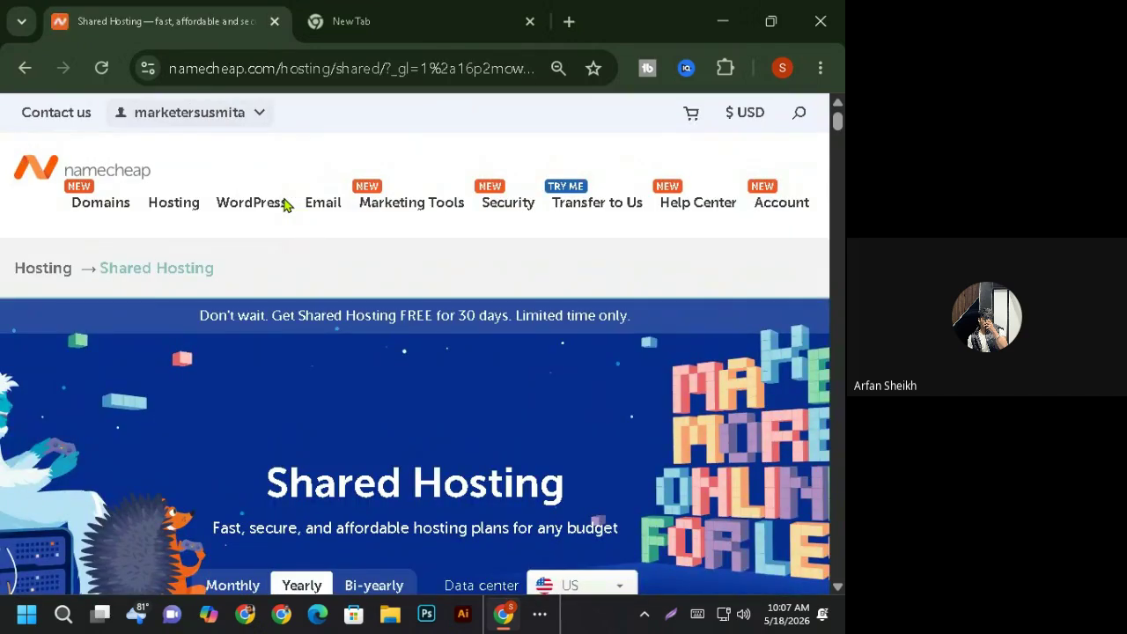
- Turn off the Stellar free trial so it shows $2.28/mo billed yearly
scroll(396, 372, "down", 4)
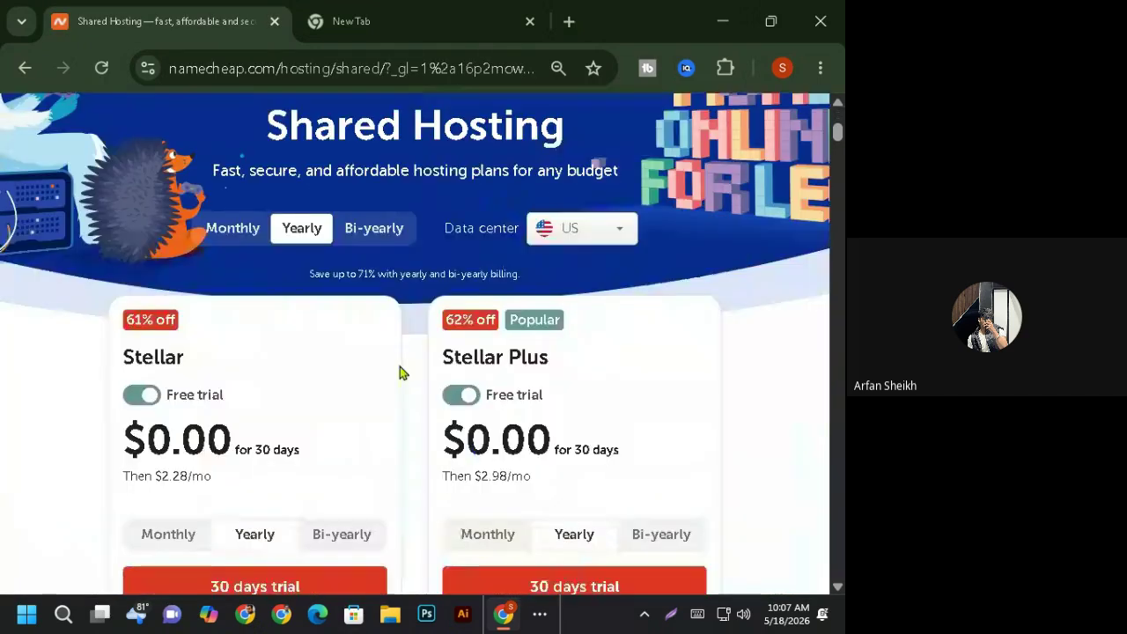
scroll(380, 381, "down", 2)
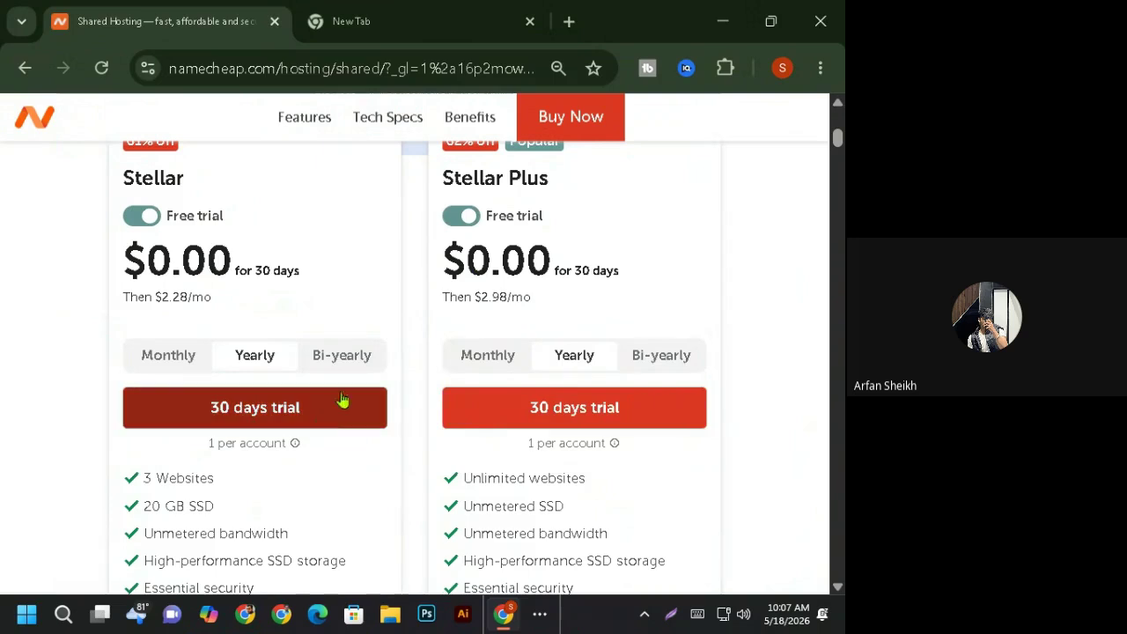
key("ctrl+plus")
key("ctrl+minus")
scroll(408, 410, "up", 3)
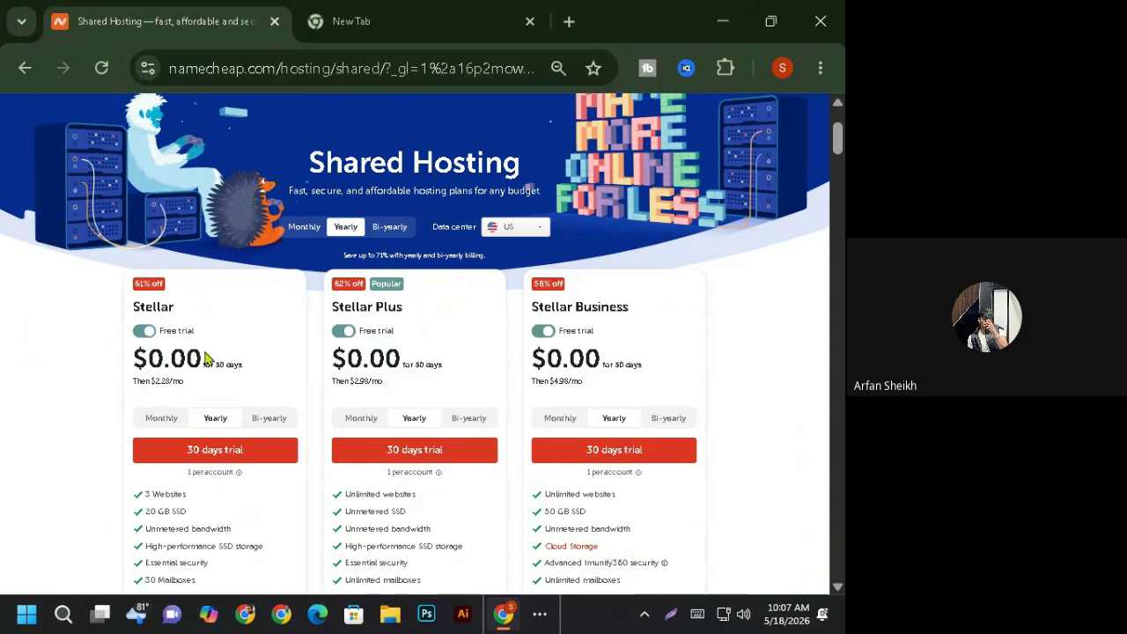
left_click(144, 332)
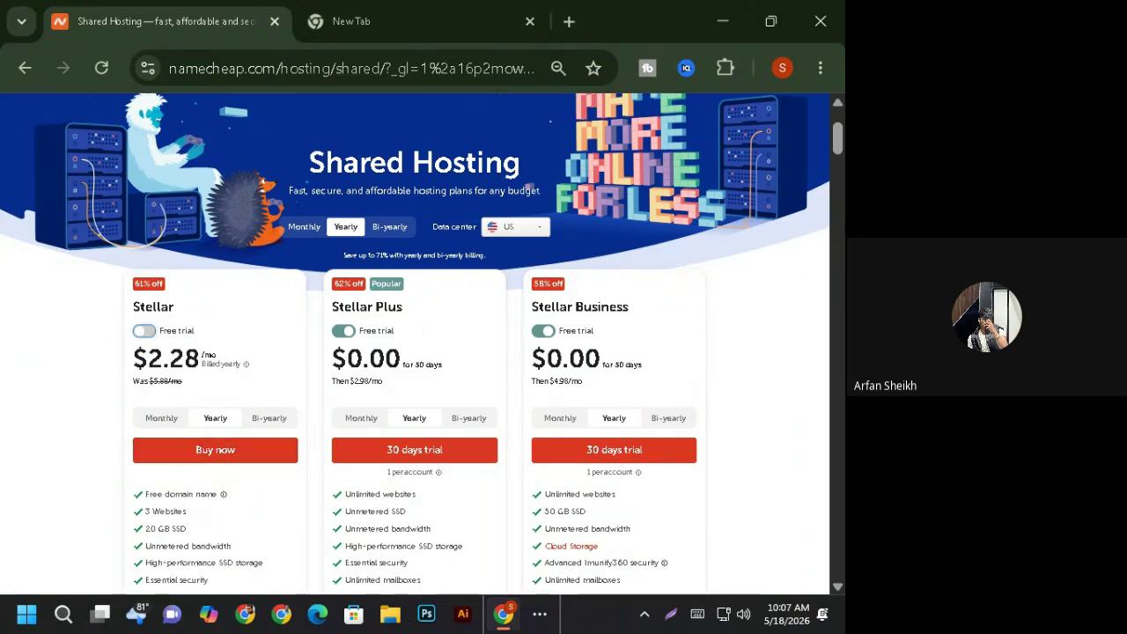
- Scroll through the page comparing Stellar, Stellar Plus and Stellar Business
left_click_drag(841, 139, 839, 154)
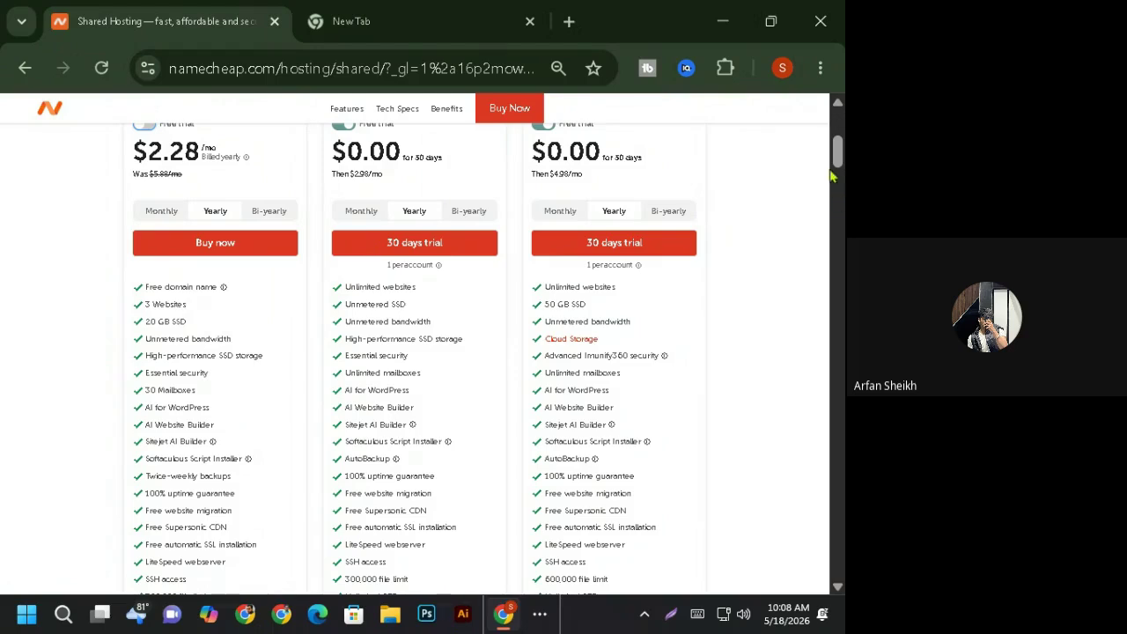
mouse_move(839, 154)
left_mouse_down()
mouse_move(841, 137)
mouse_move(841, 169)
left_mouse_up()
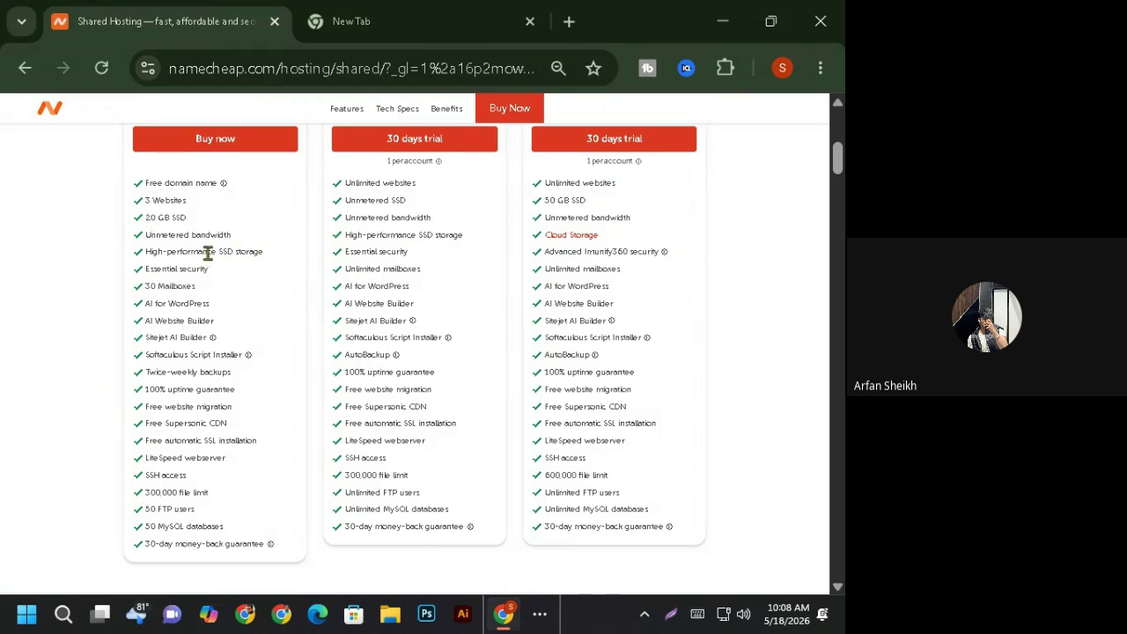
scroll(105, 305, "up", 1)
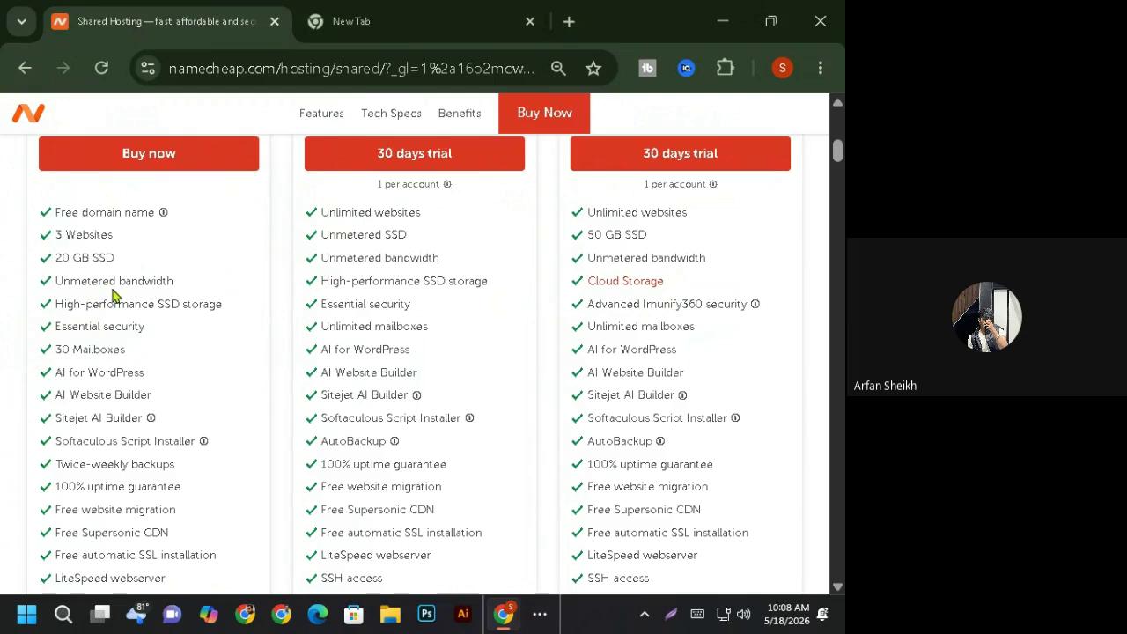
scroll(106, 299, "down", 4)
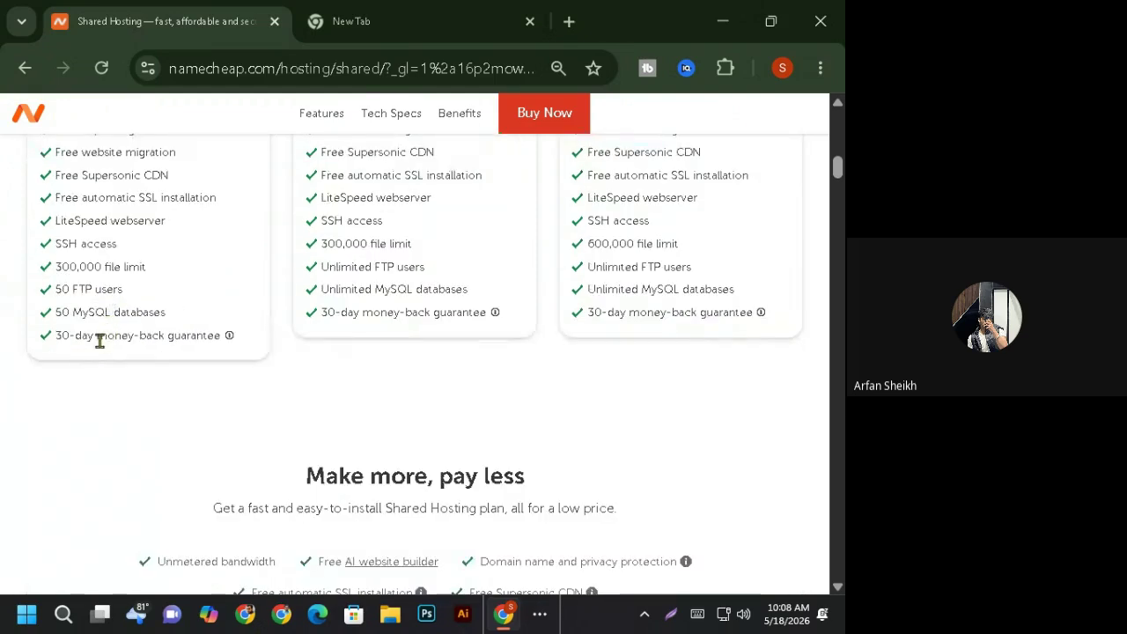
scroll(97, 353, "up", 2)
scroll(340, 344, "down", 1)
scroll(340, 348, "up", 2)
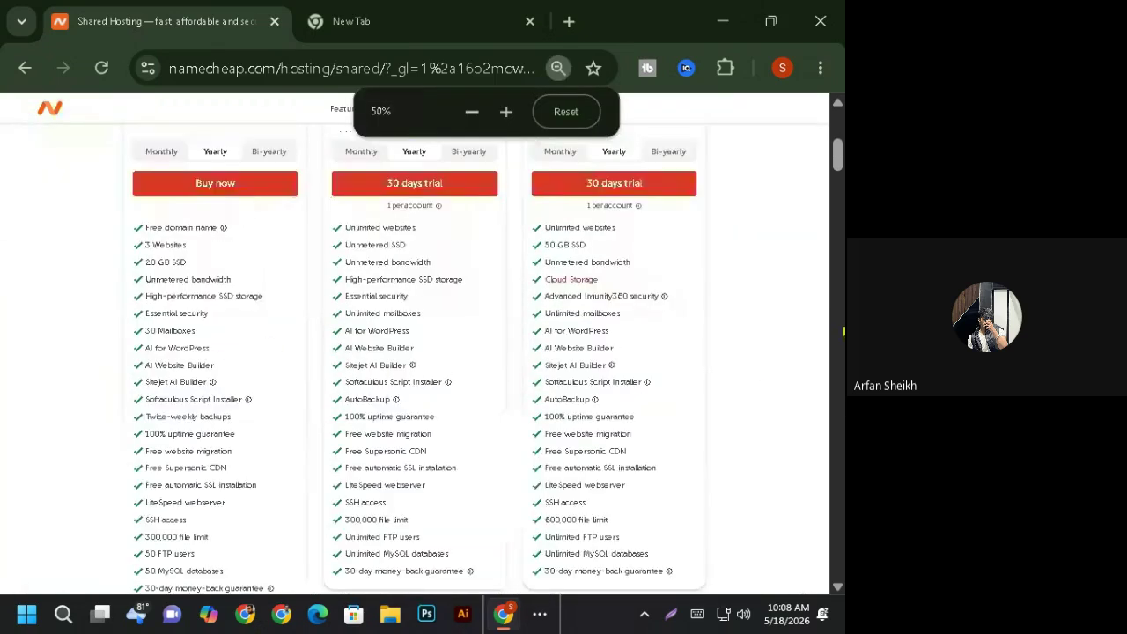
scroll(350, 395, "up", 4)
scroll(351, 406, "down", 2)
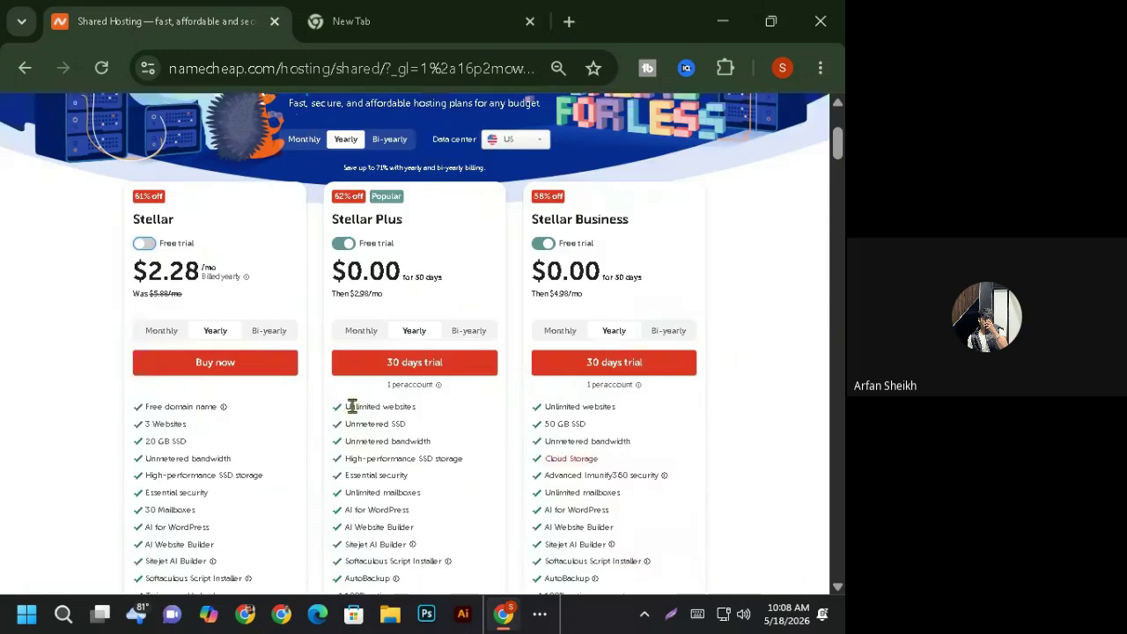
scroll(284, 450, "down", 2)
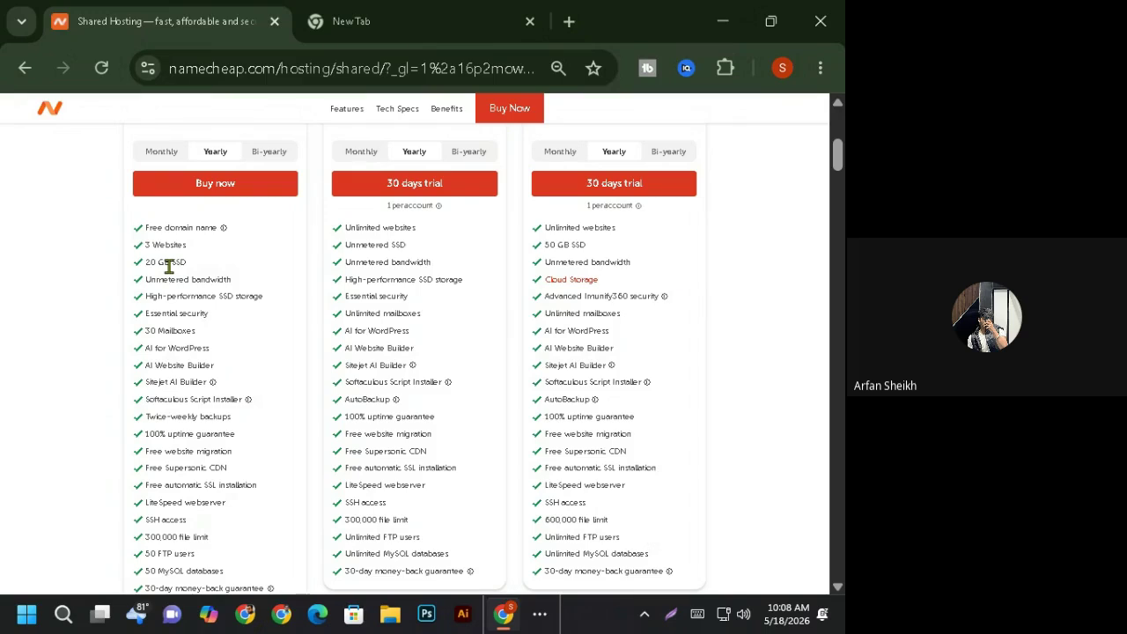
scroll(226, 294, "up", 4)
scroll(191, 468, "down", 2)
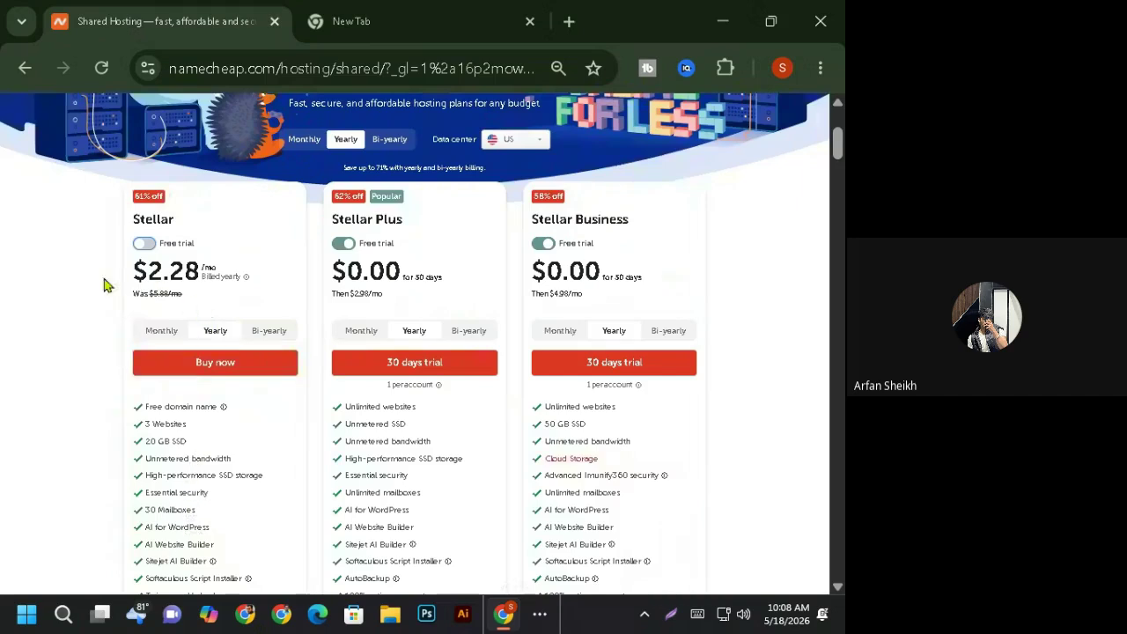
- Buy Stellar and connect a new .com domain searched as 'mar', totaling $33.06
left_click(234, 365)
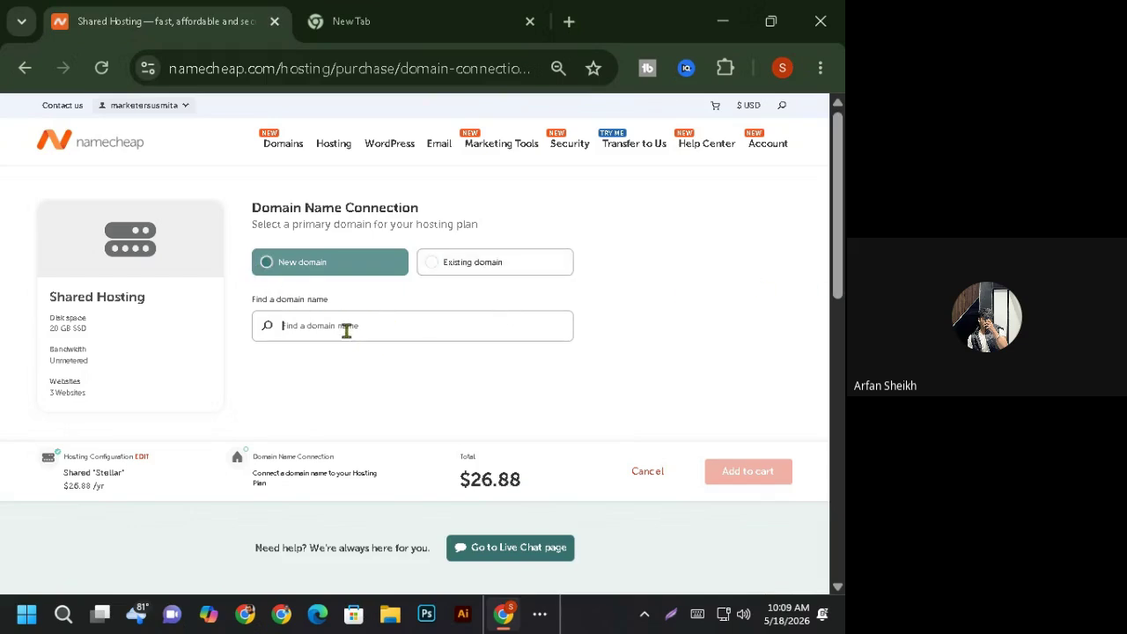
type("marketersusmita")
scroll(398, 394, "down", 3)
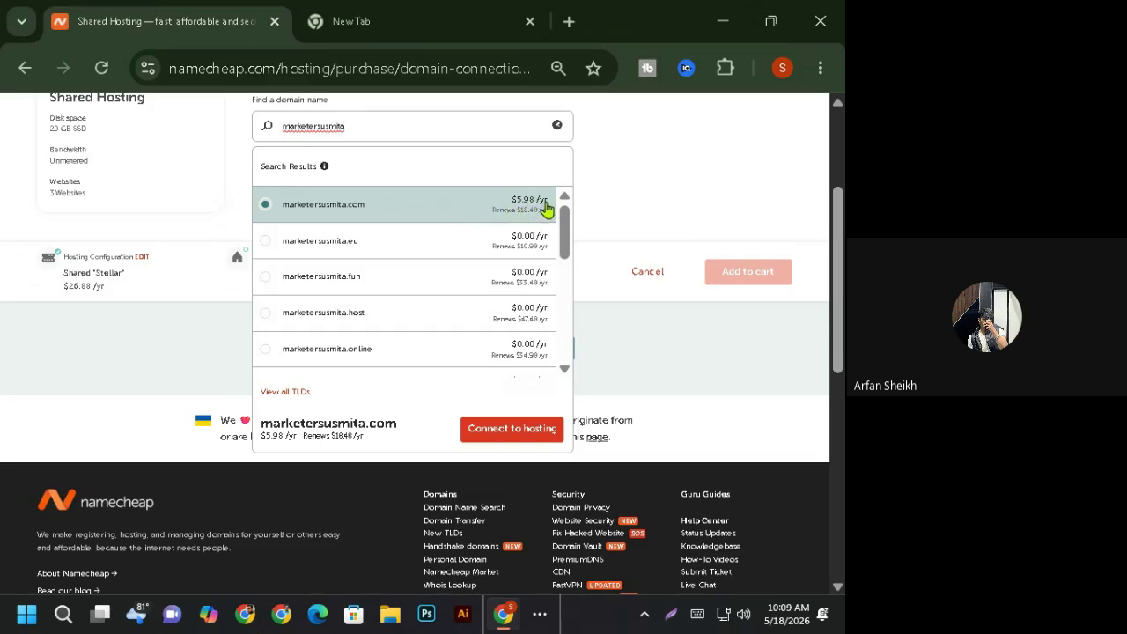
left_click(514, 430)
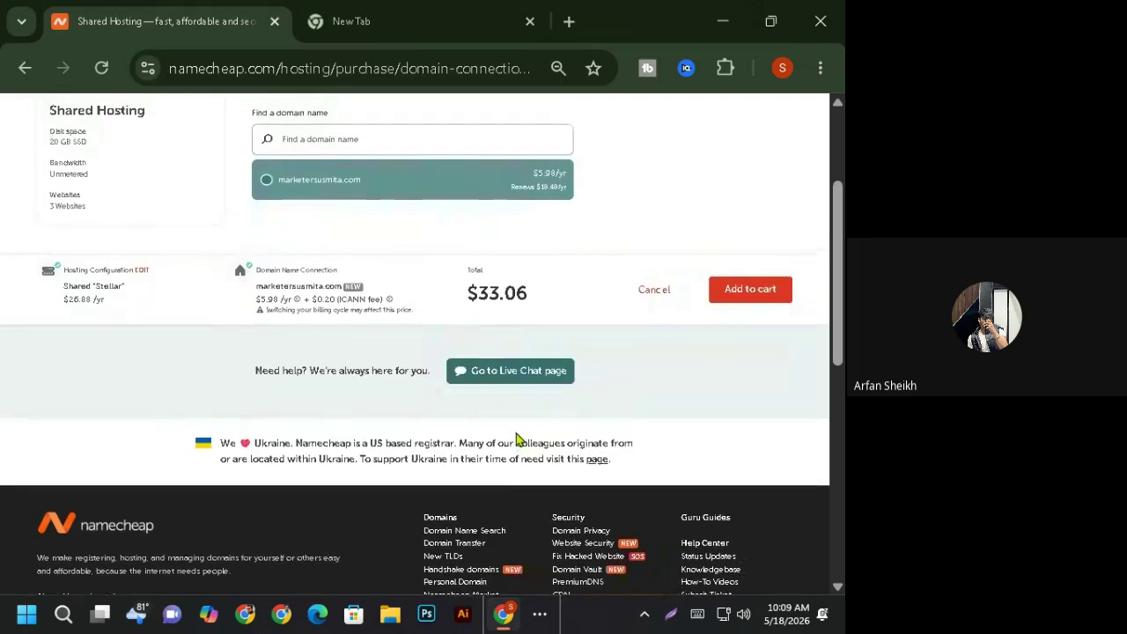
scroll(546, 448, "up", 3)
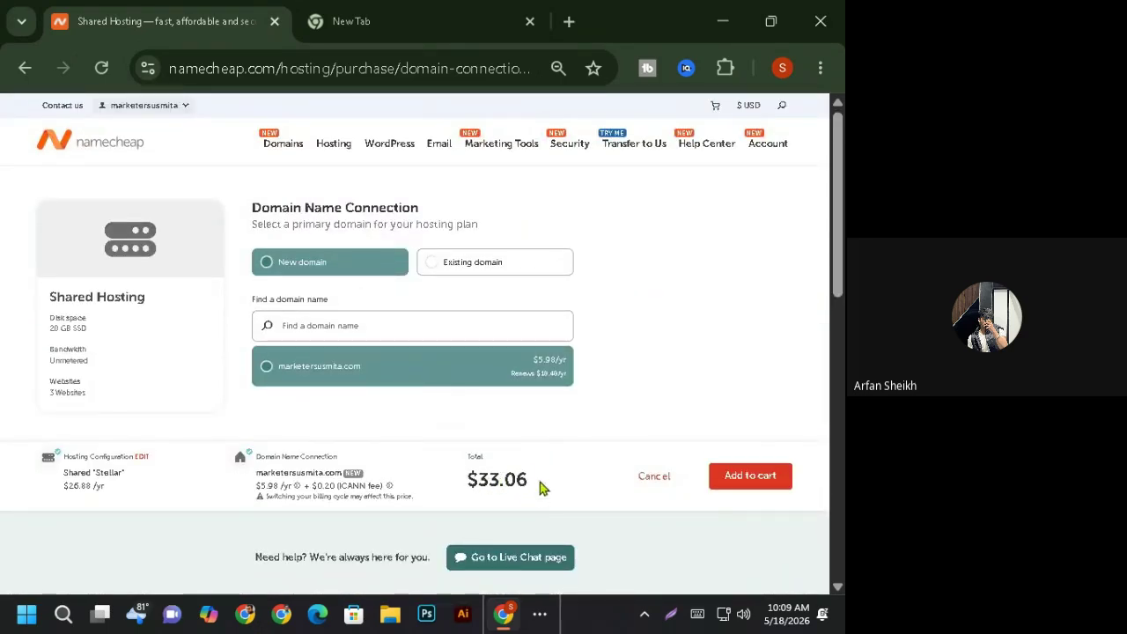
- Search Google for 'bdt to usd' to bring up the currency converter
left_click(426, 14)
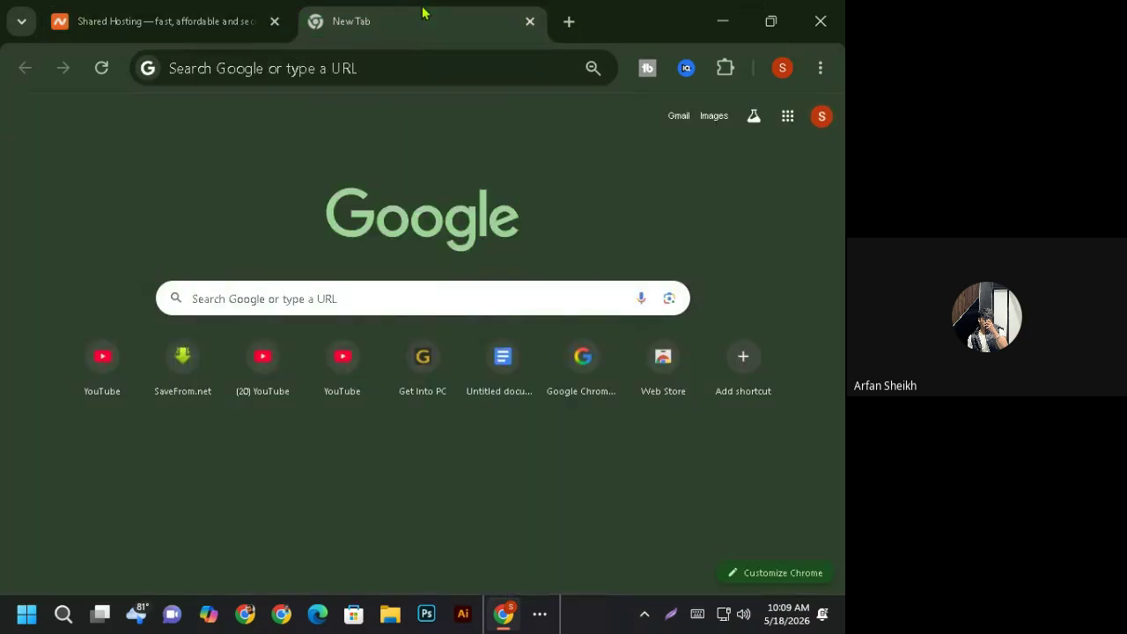
left_click(288, 299)
type("b")
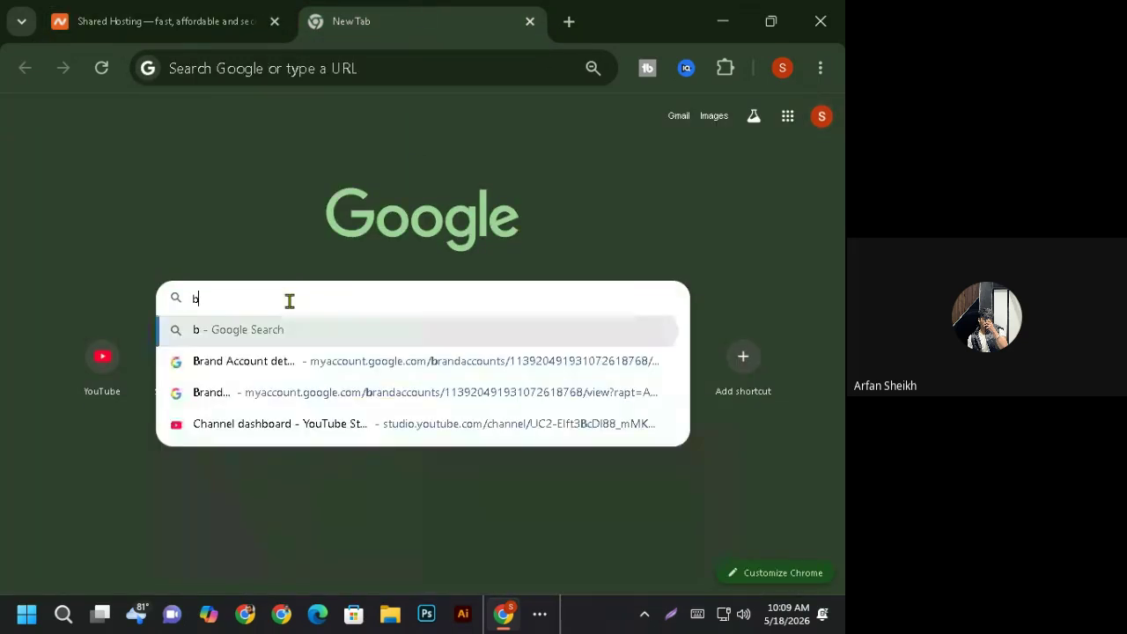
type("dt")
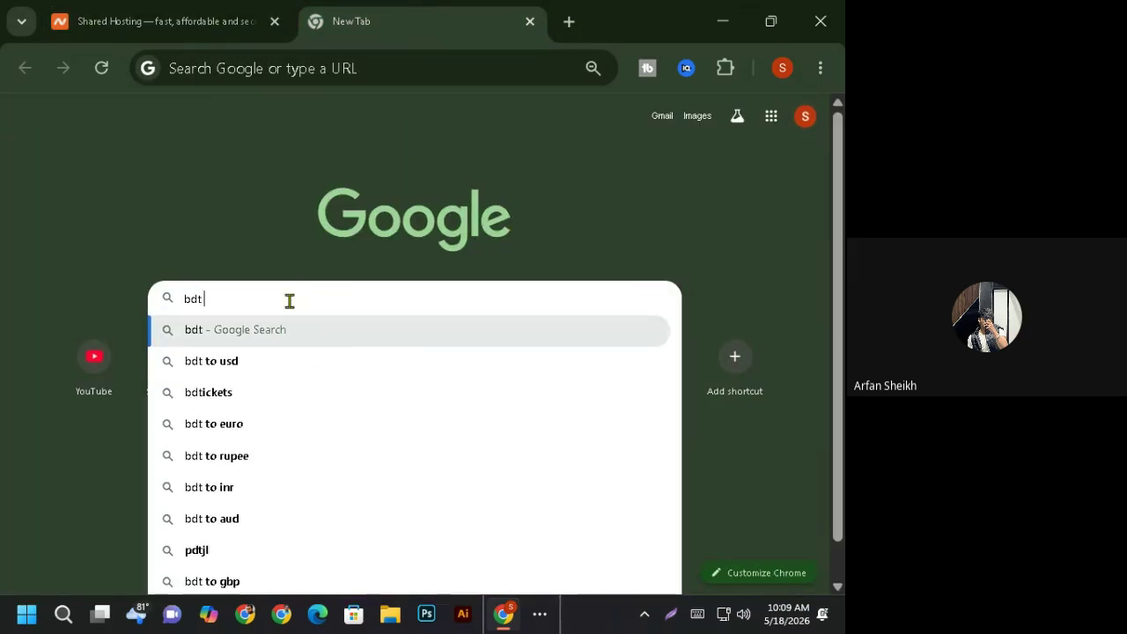
type(" to")
left_click(269, 339)
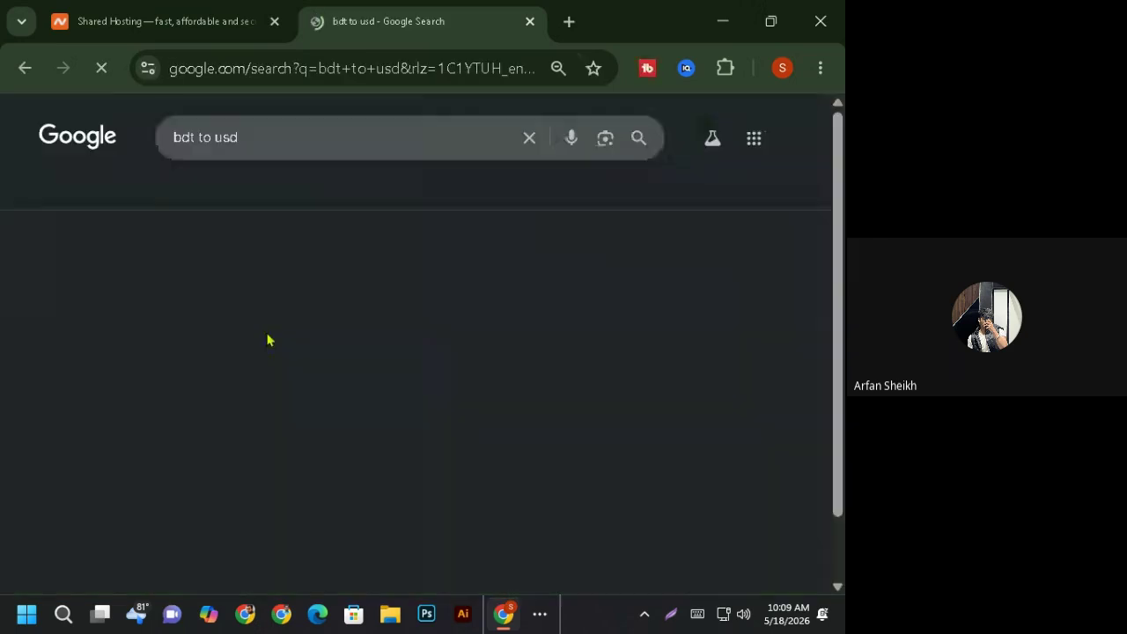
left_click(224, 31)
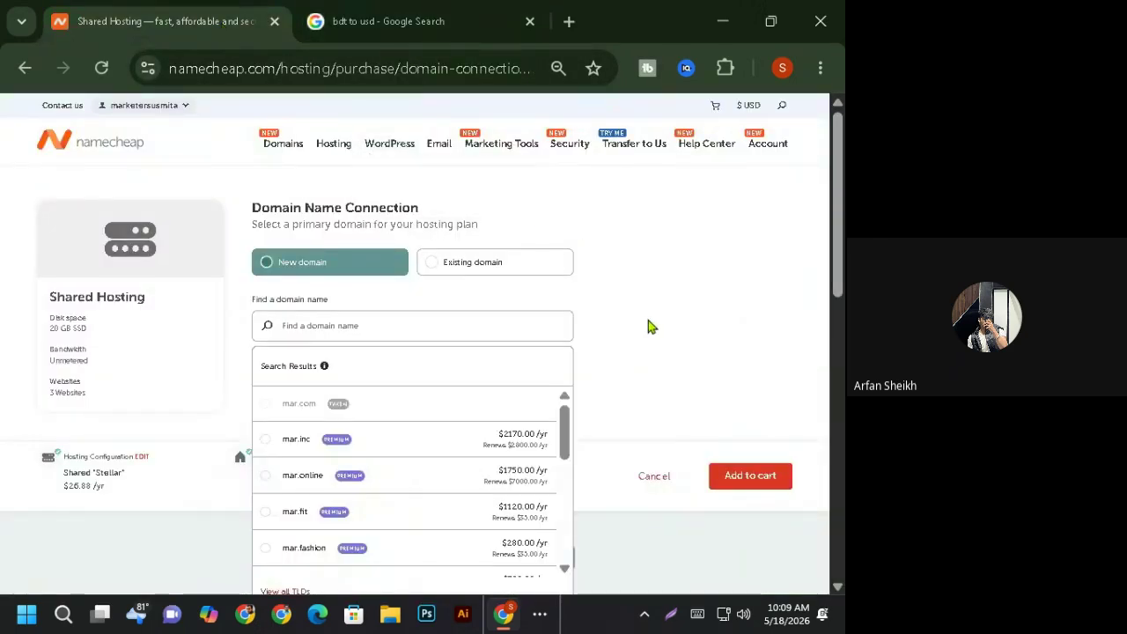
scroll(443, 400, "down", 2)
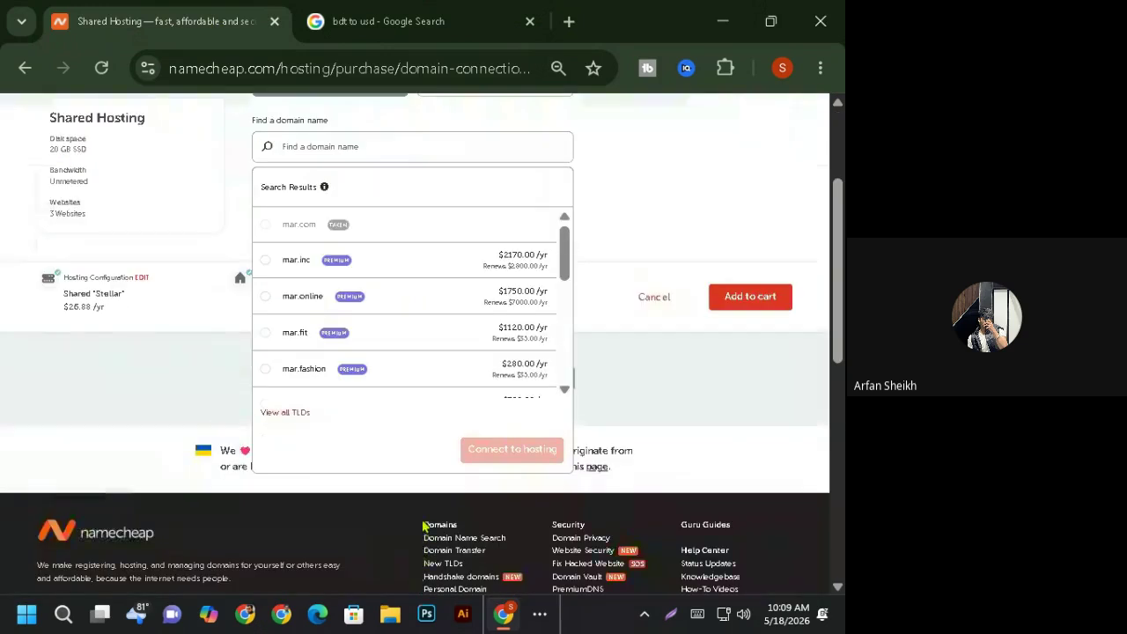
scroll(424, 526, "up", 2)
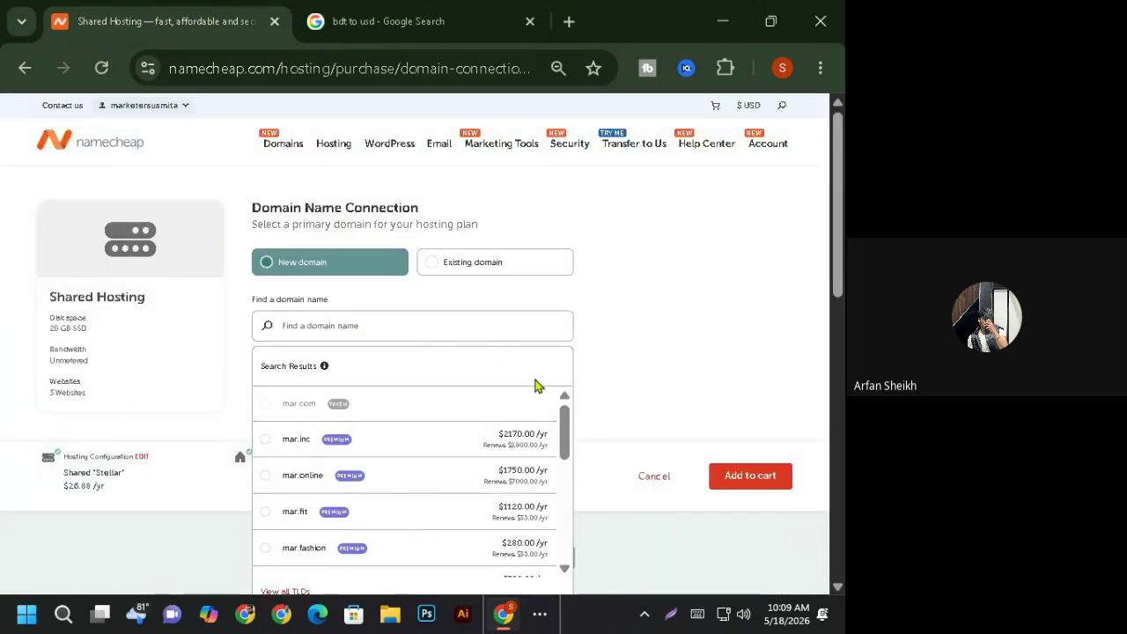
left_click(341, 15)
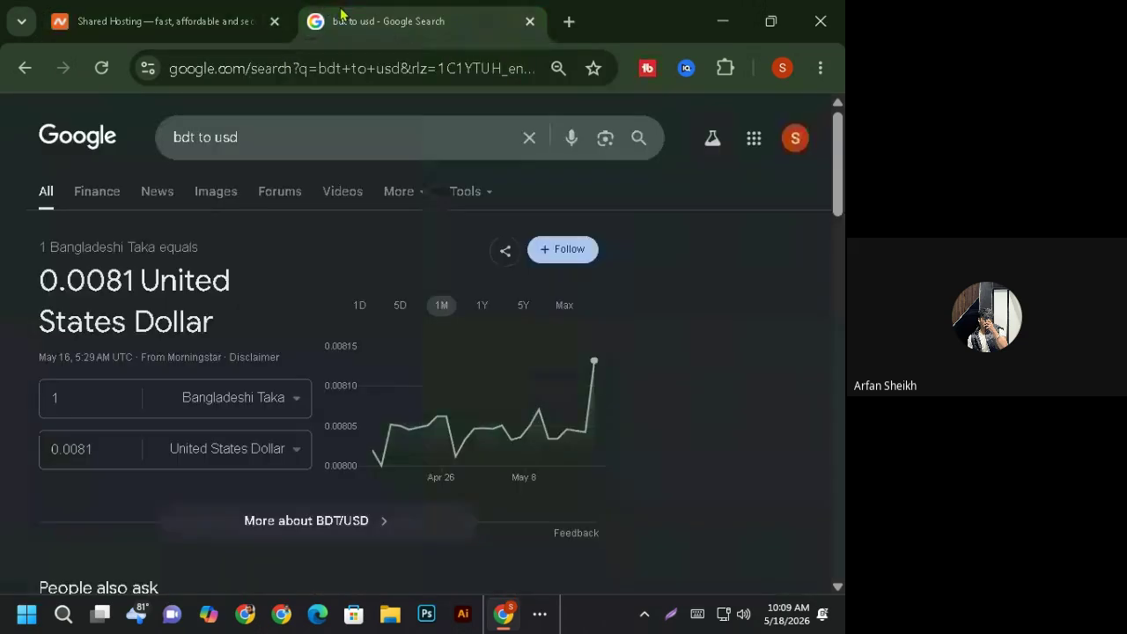
- Convert 33.86 US dollars to 4163.66 taka, then close the search tab
left_click(91, 406)
key("BackSpace")
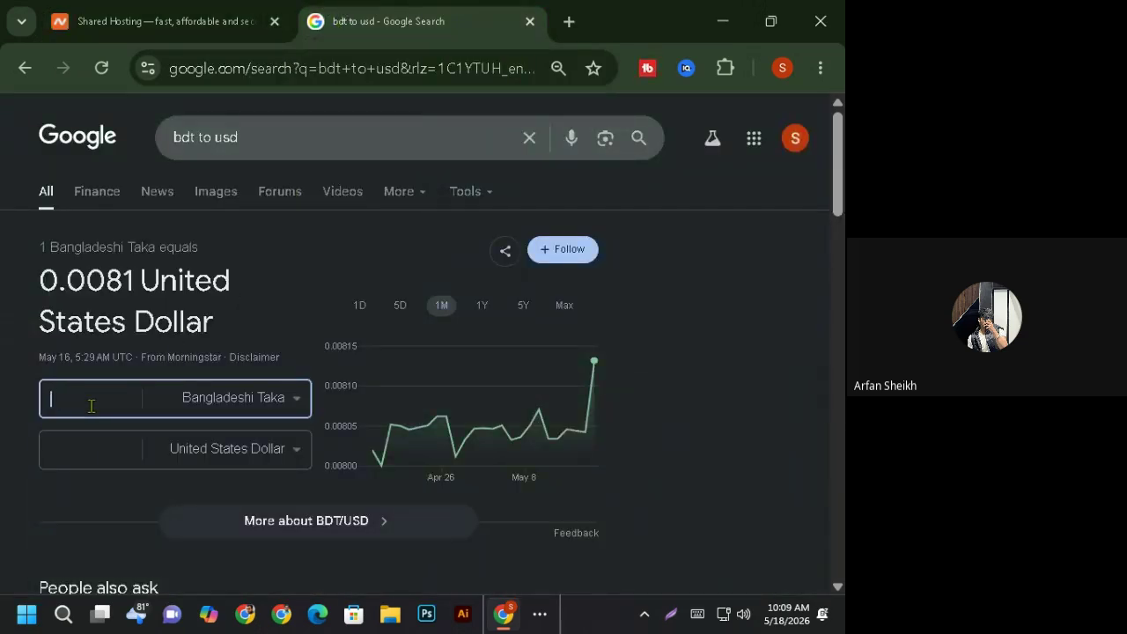
type("33.86")
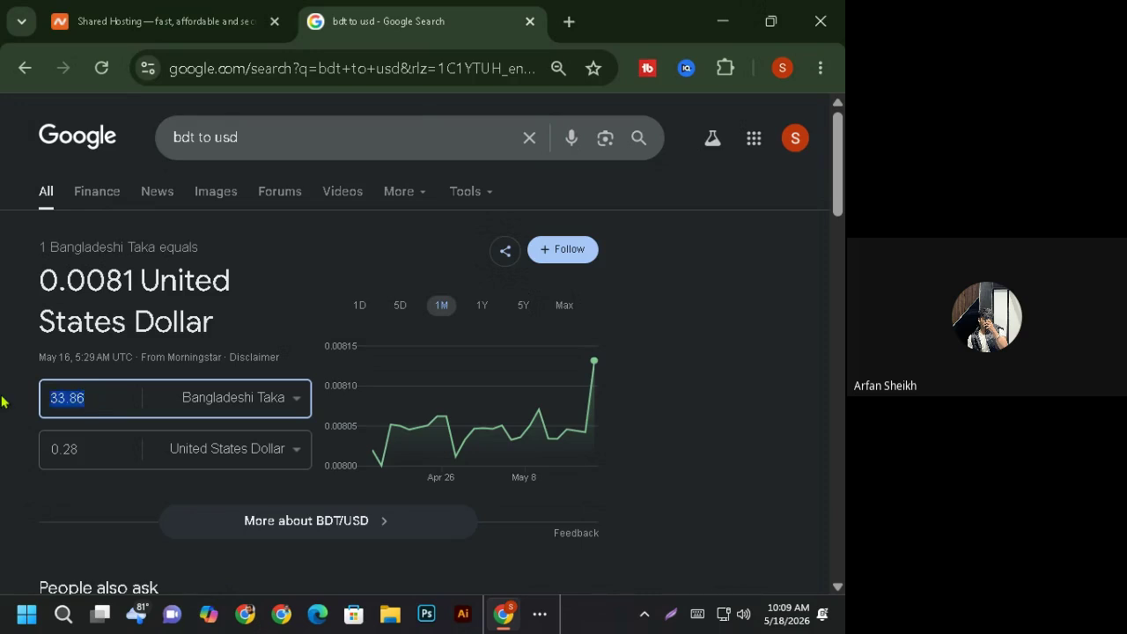
key("BackSpace")
left_click(88, 449)
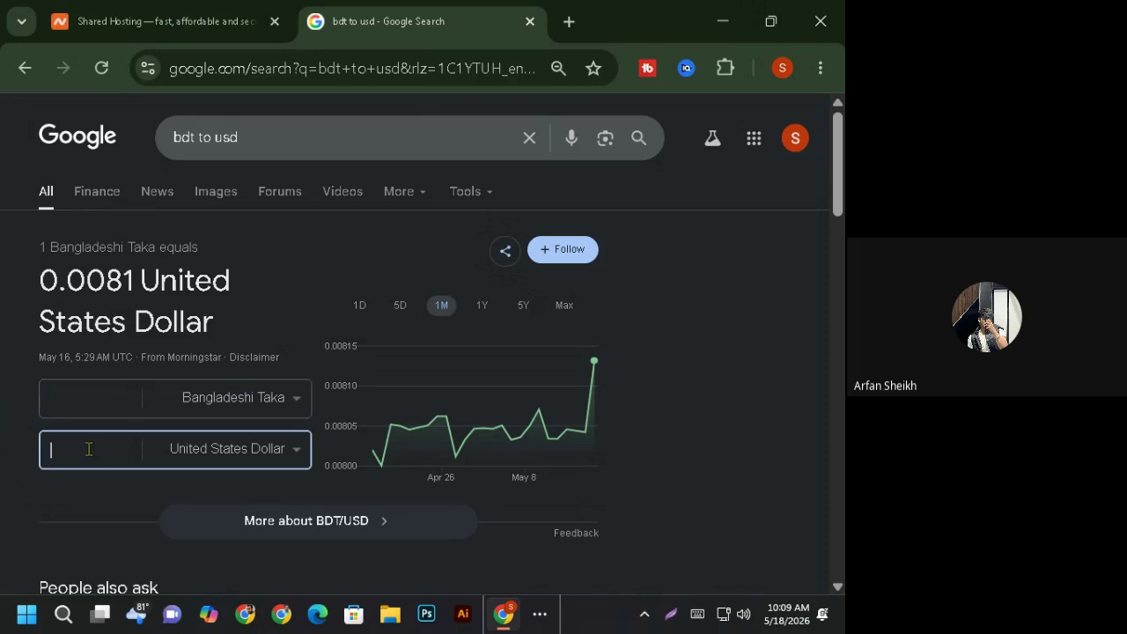
type("33.86")
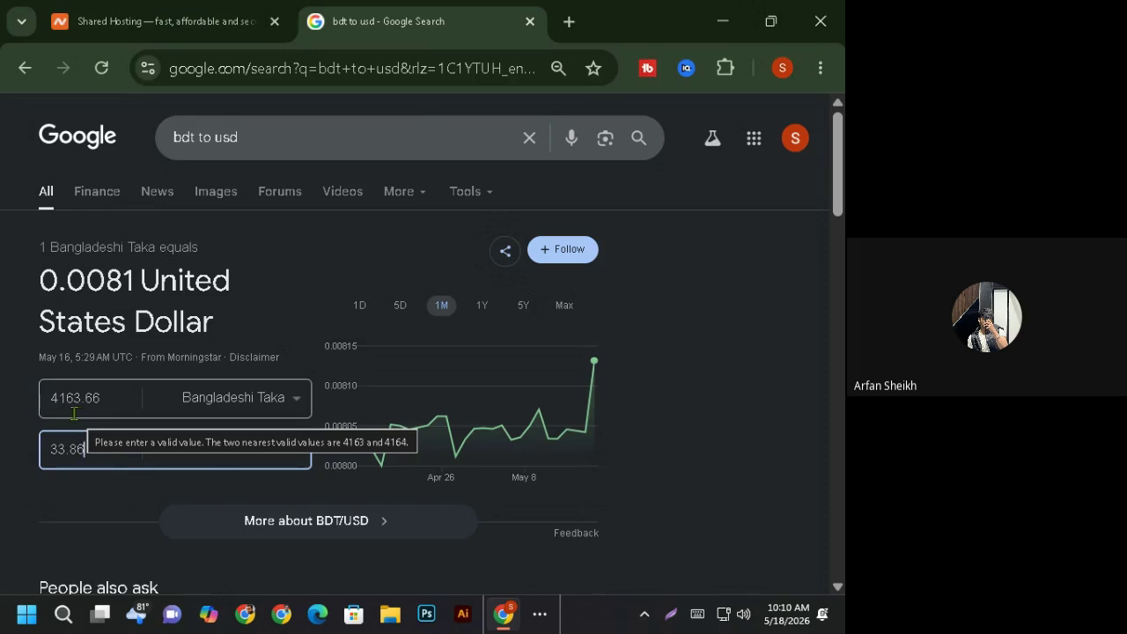
left_click(529, 21)
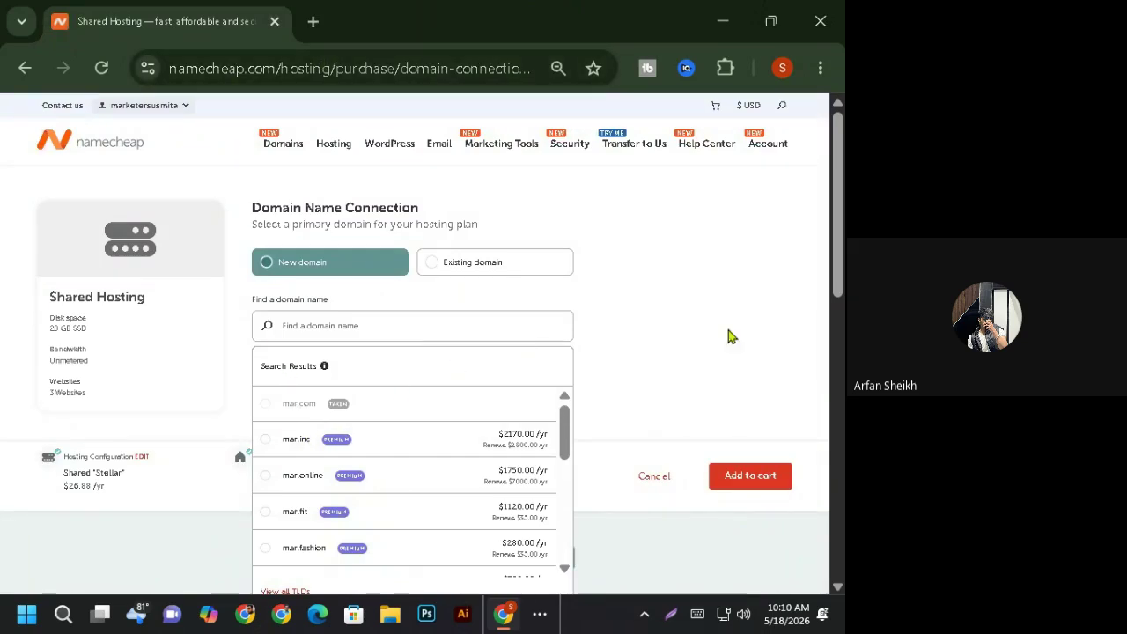
- Add the Stellar plan and the .com domain to the cart
mouse_move(837, 182)
left_mouse_down()
mouse_move(833, 244)
mouse_move(836, 174)
left_mouse_up()
left_click_drag(835, 182, 807, 262)
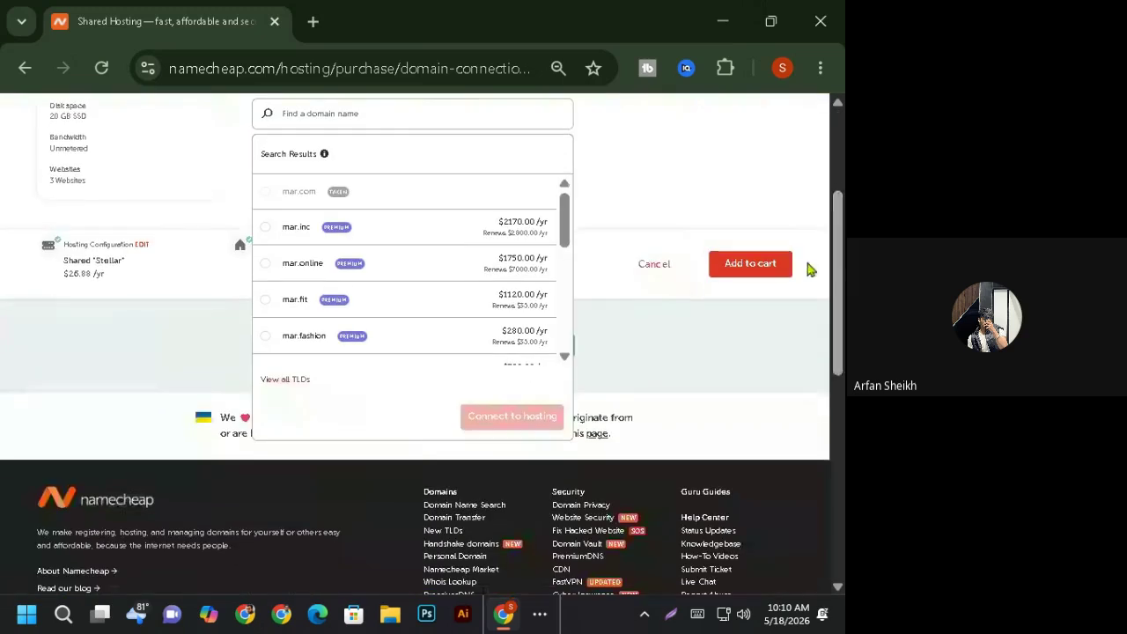
left_click(724, 276)
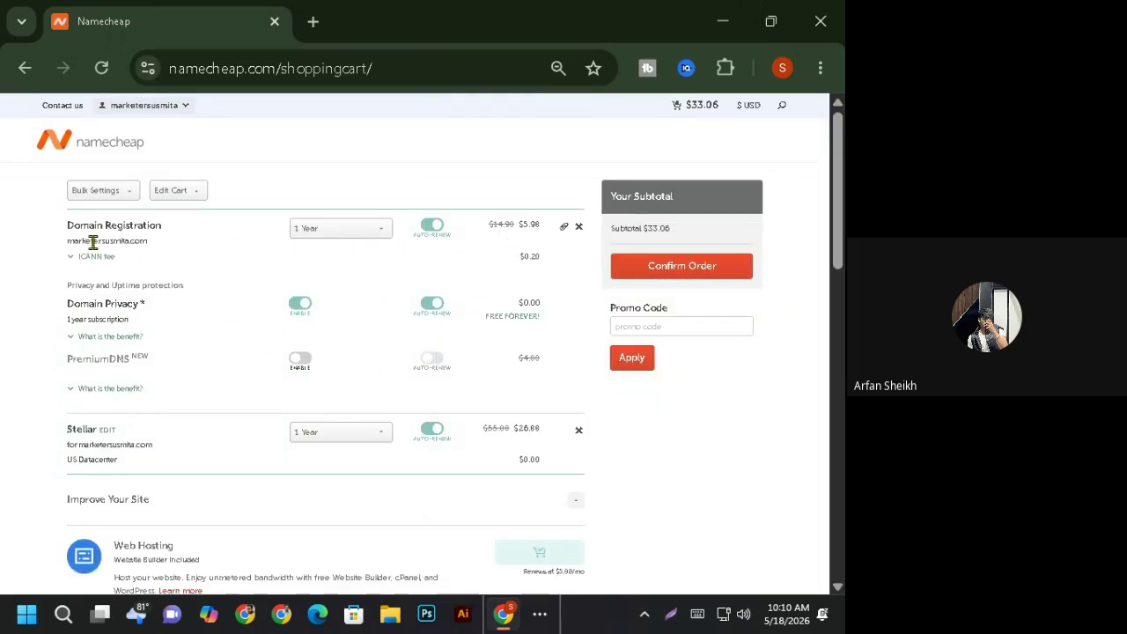
- Try 10 Years for the domain, then keep domain and Stellar at 1 Year ($38.36)
left_click(361, 239)
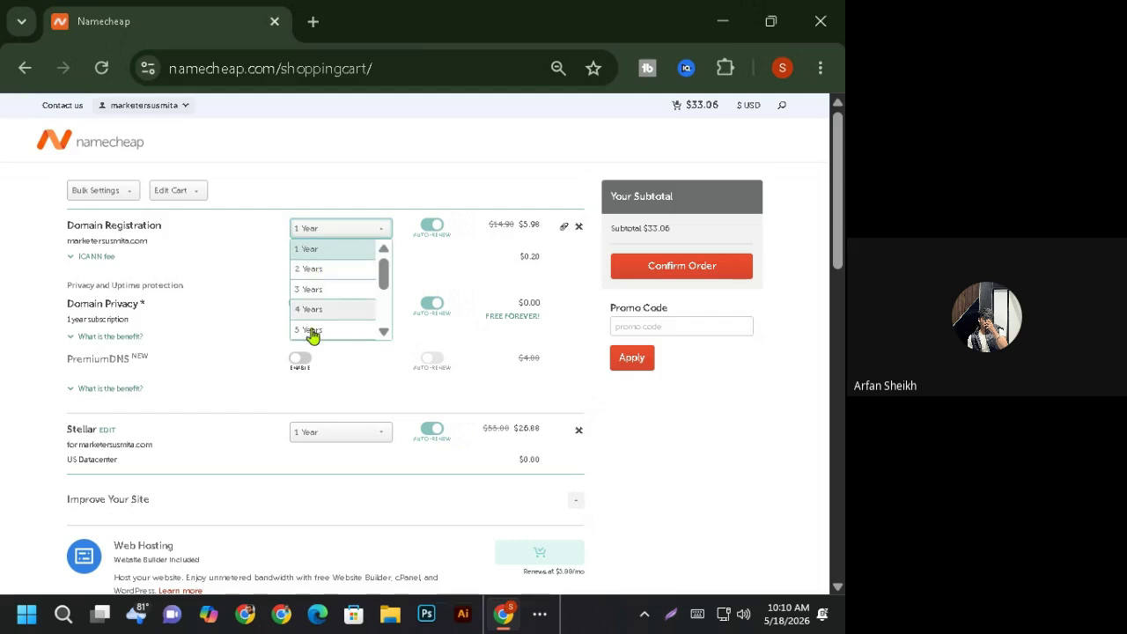
scroll(313, 335, "down", 5)
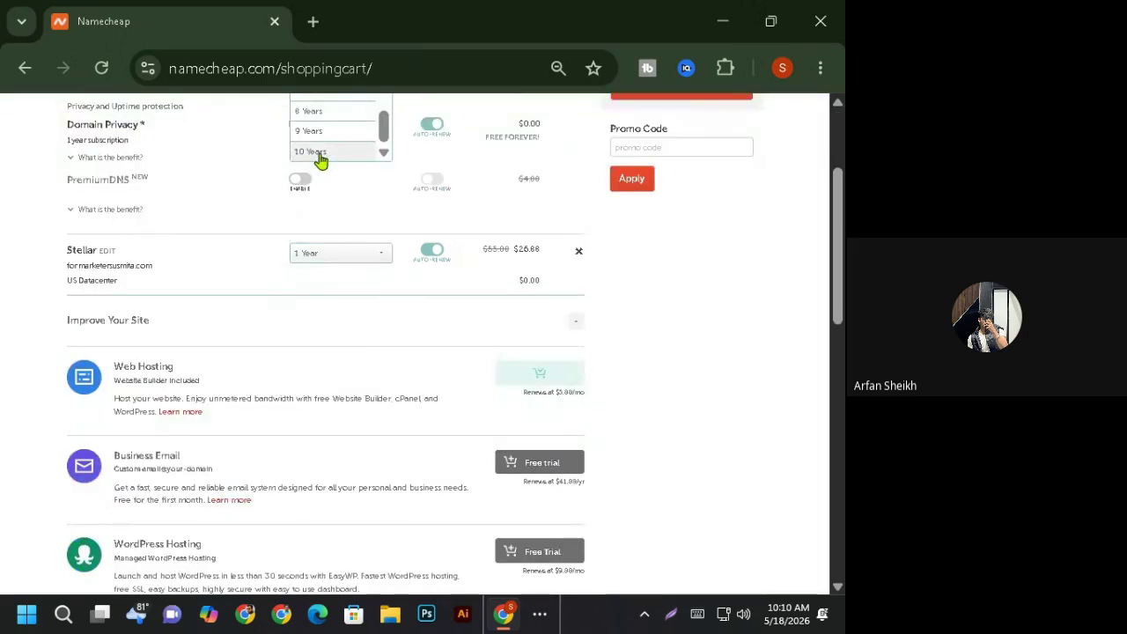
left_click(312, 152)
scroll(811, 390, "up", 3)
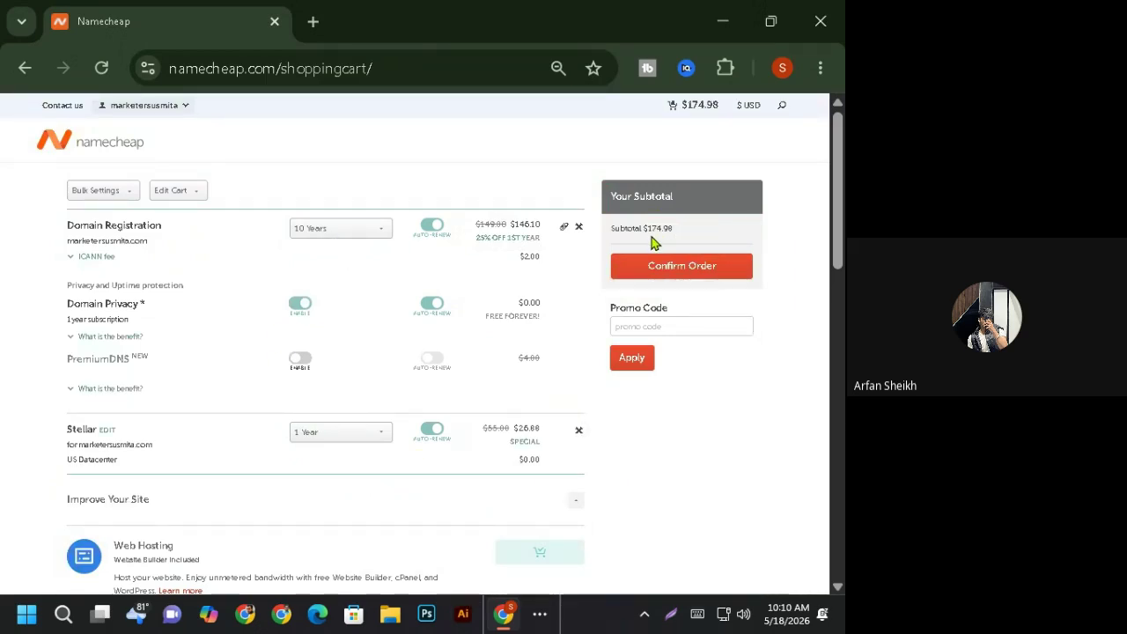
left_click(361, 234)
scroll(356, 291, "up", 3)
left_click(333, 253)
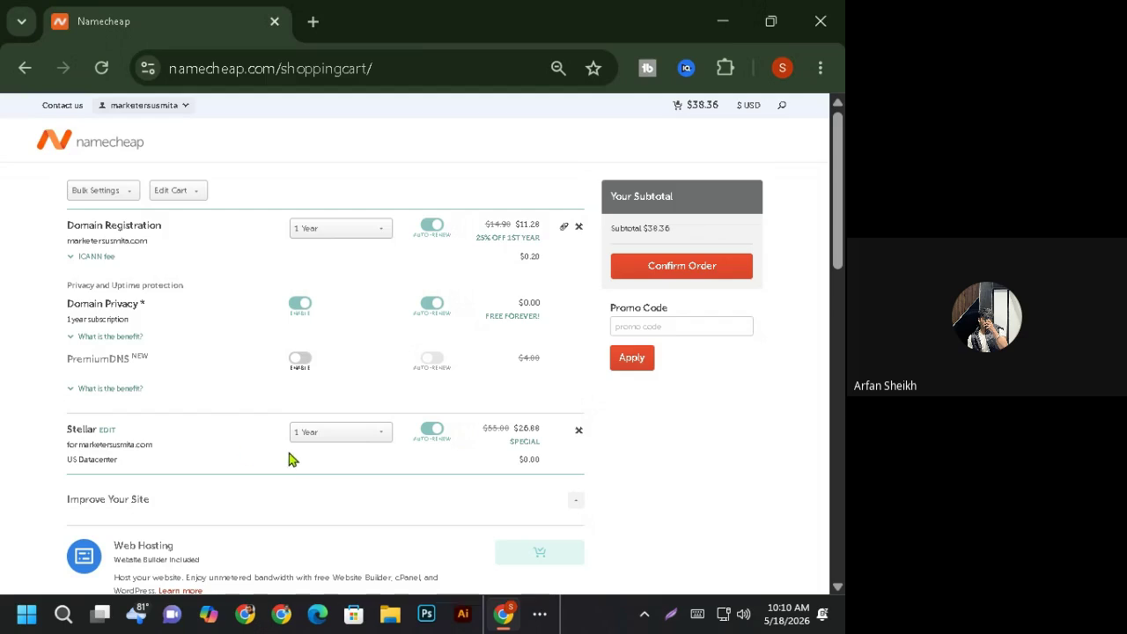
left_click(343, 437)
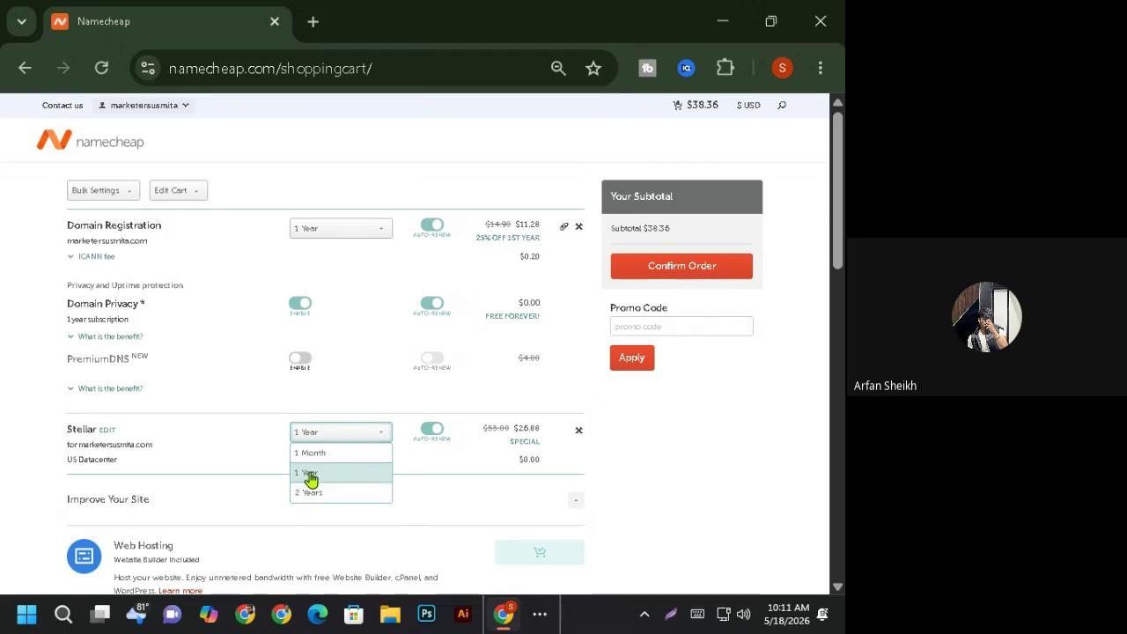
left_click(310, 475)
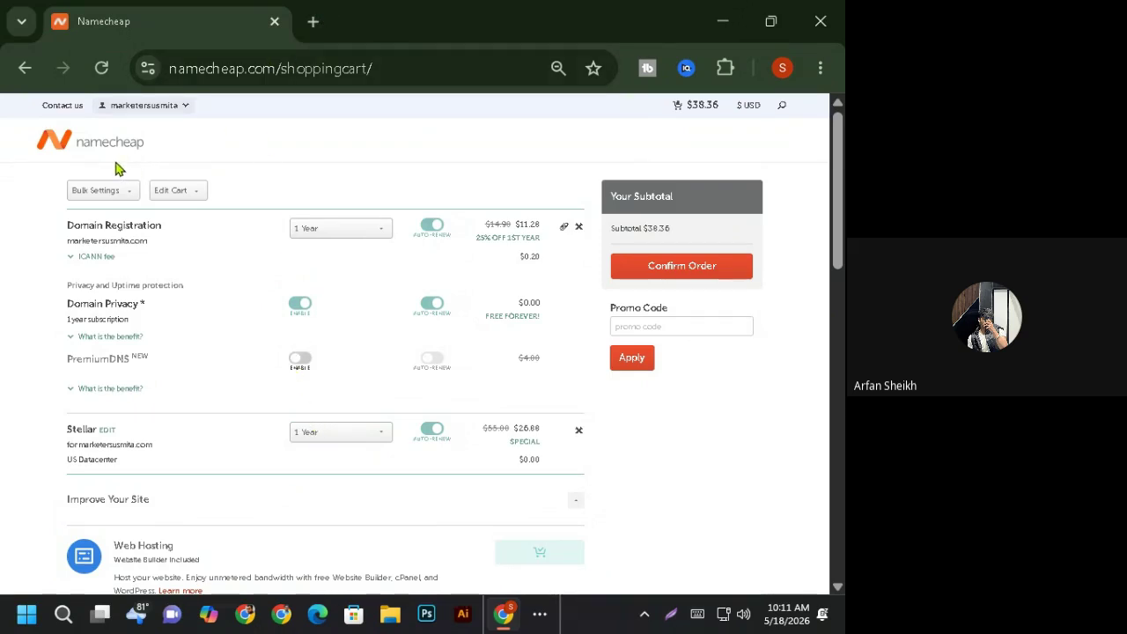
- Browse the deals on the Namecheap home page in a new tab, then return to the cart
middle_click(84, 152)
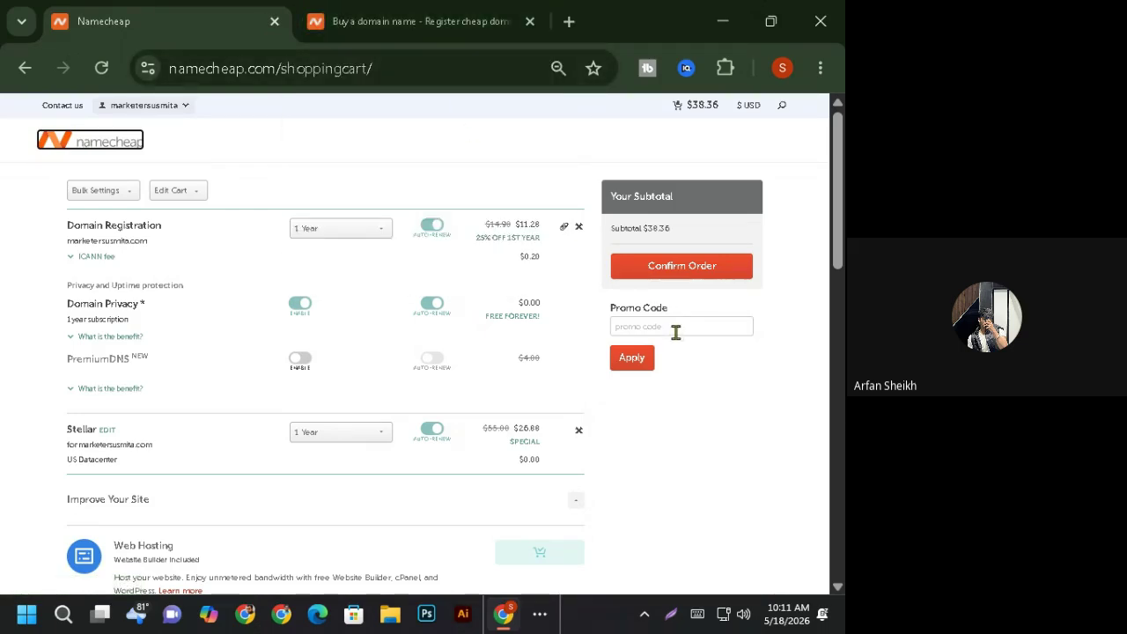
left_click(414, 21)
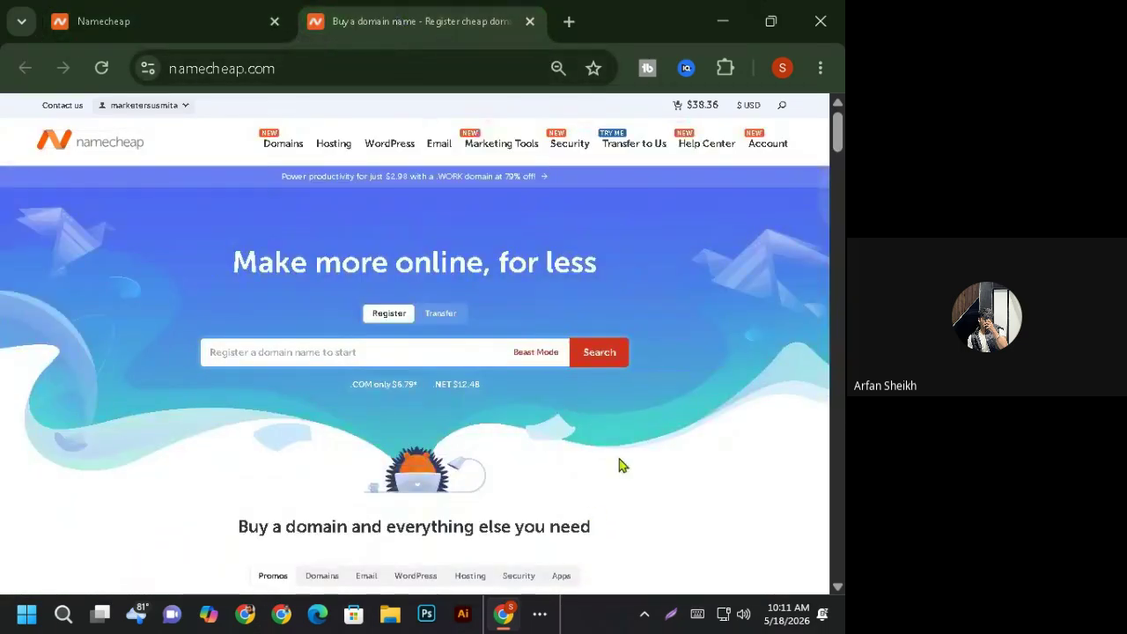
scroll(630, 445, "down", 5)
scroll(637, 428, "down", 2)
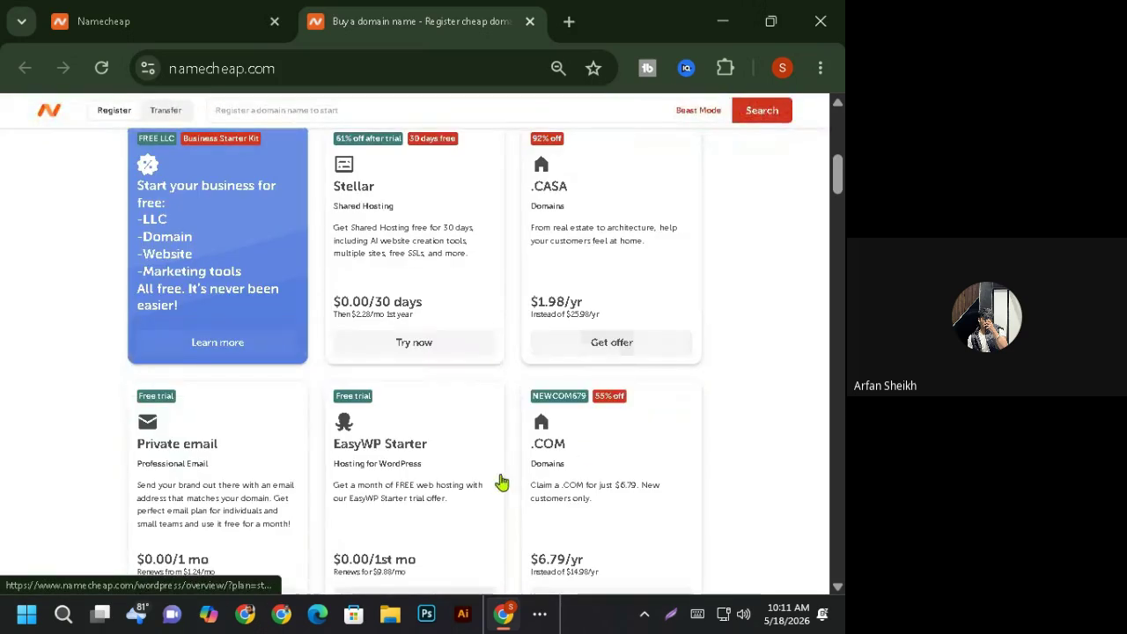
scroll(480, 487, "up", 2)
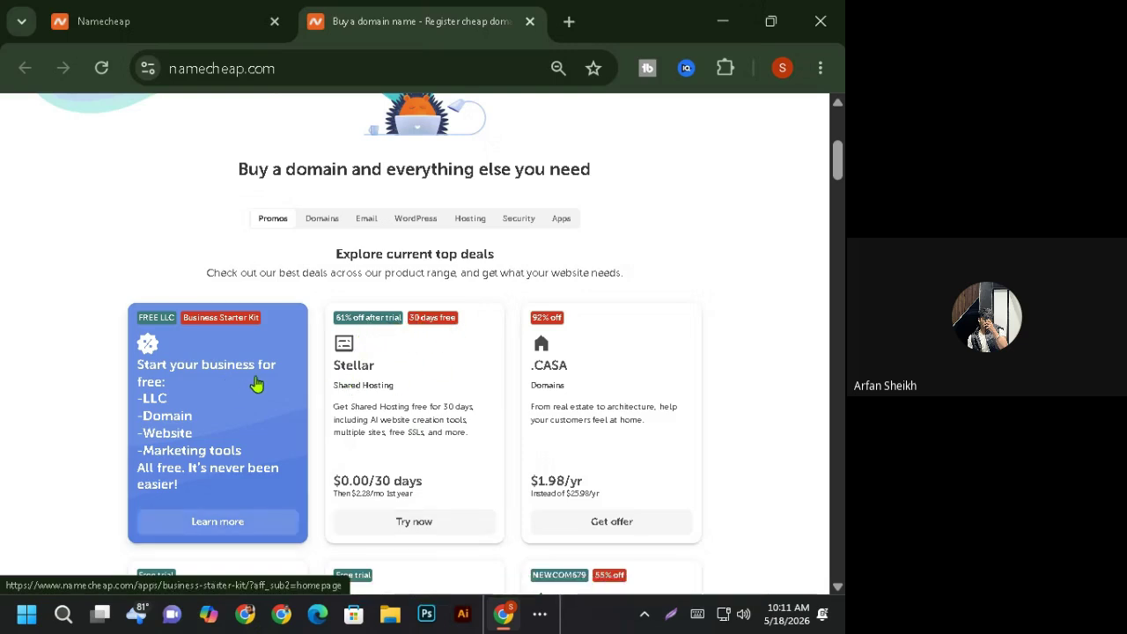
scroll(405, 465, "down", 4)
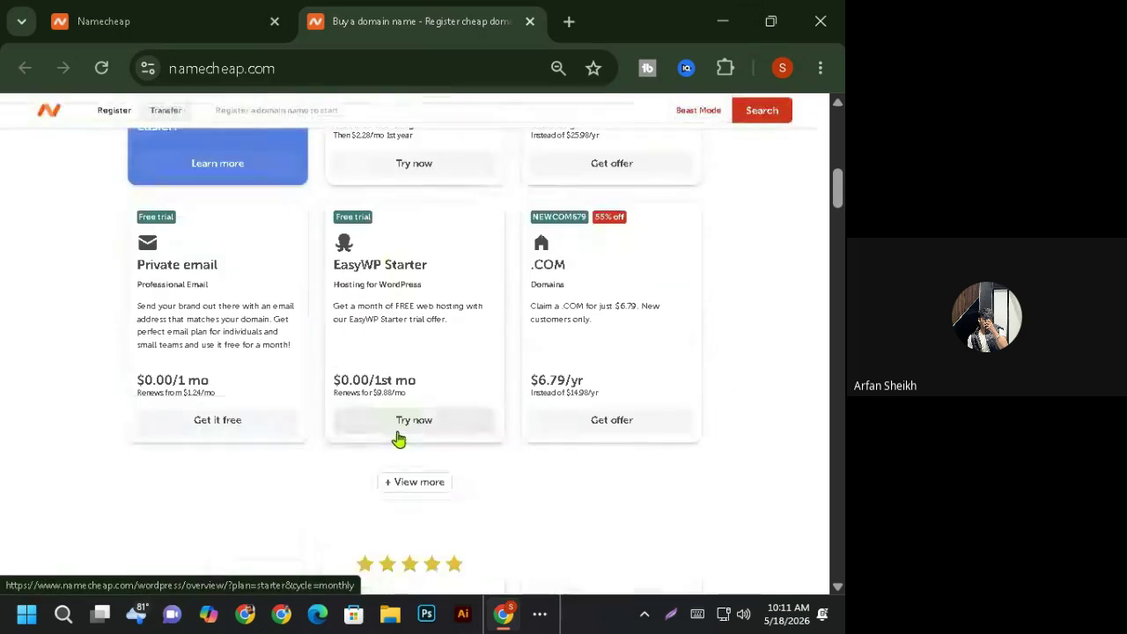
scroll(401, 419, "up", 4)
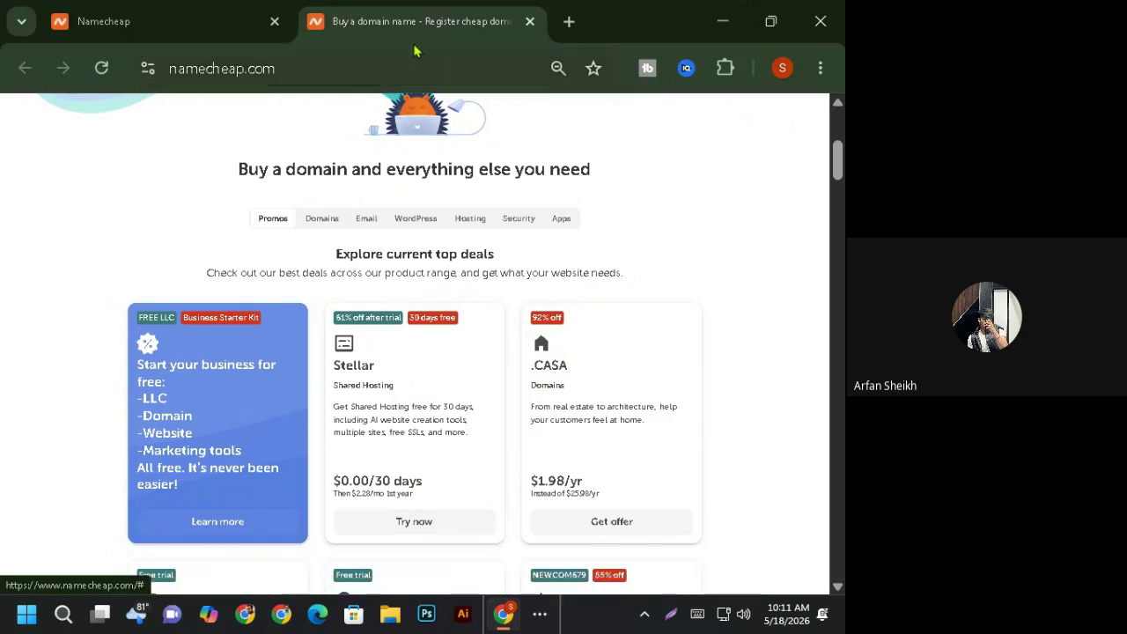
left_click(201, 27)
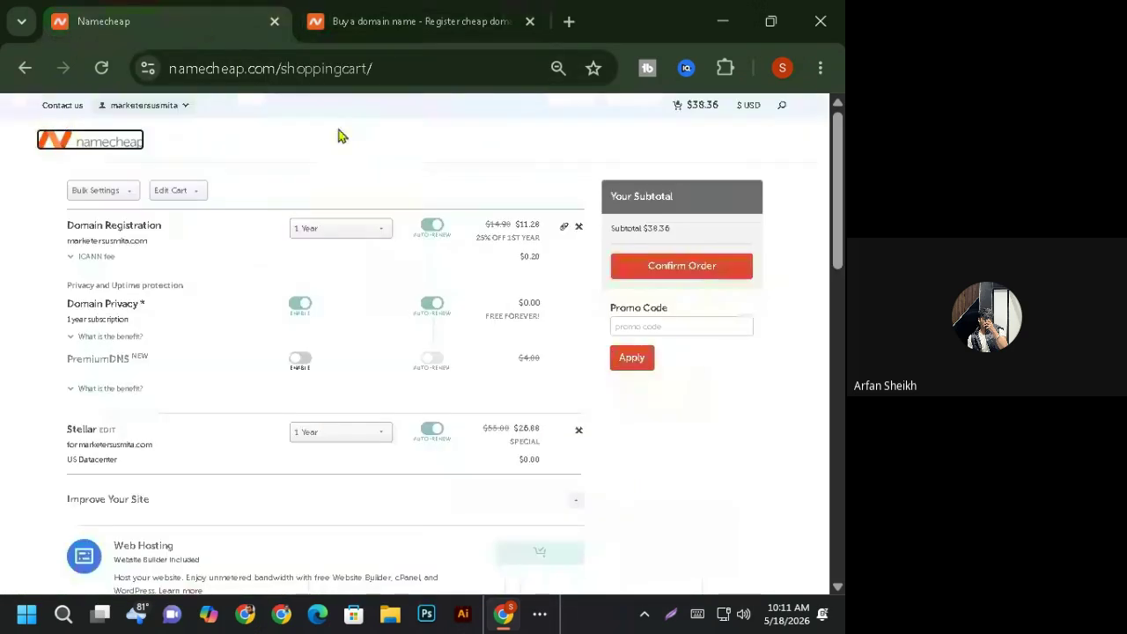
left_click(660, 322)
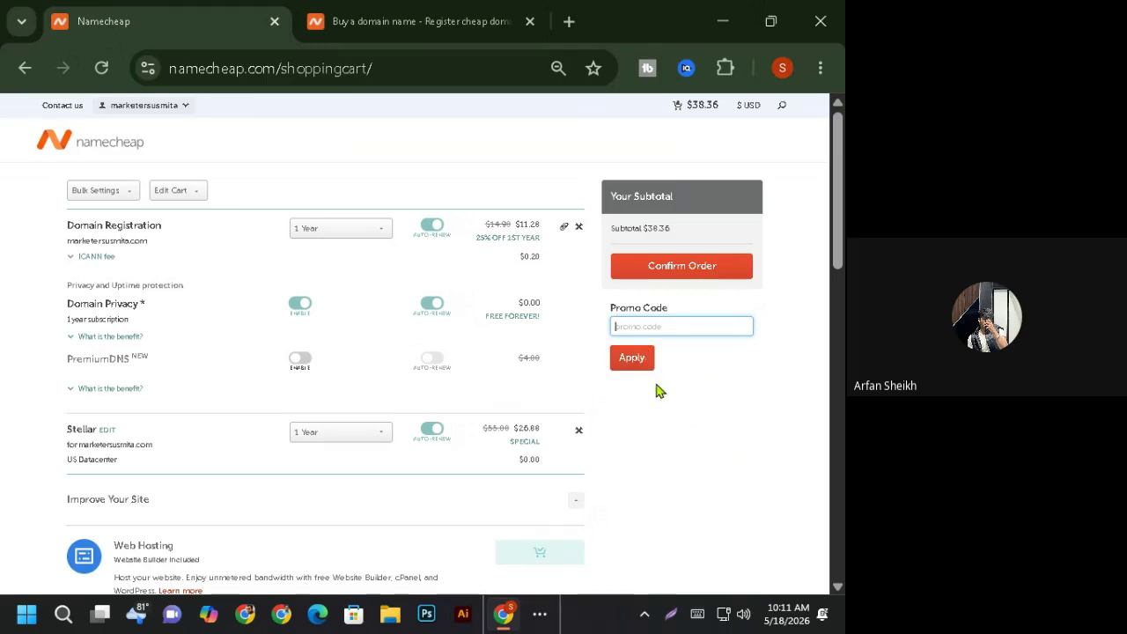
scroll(447, 344, "down", 4)
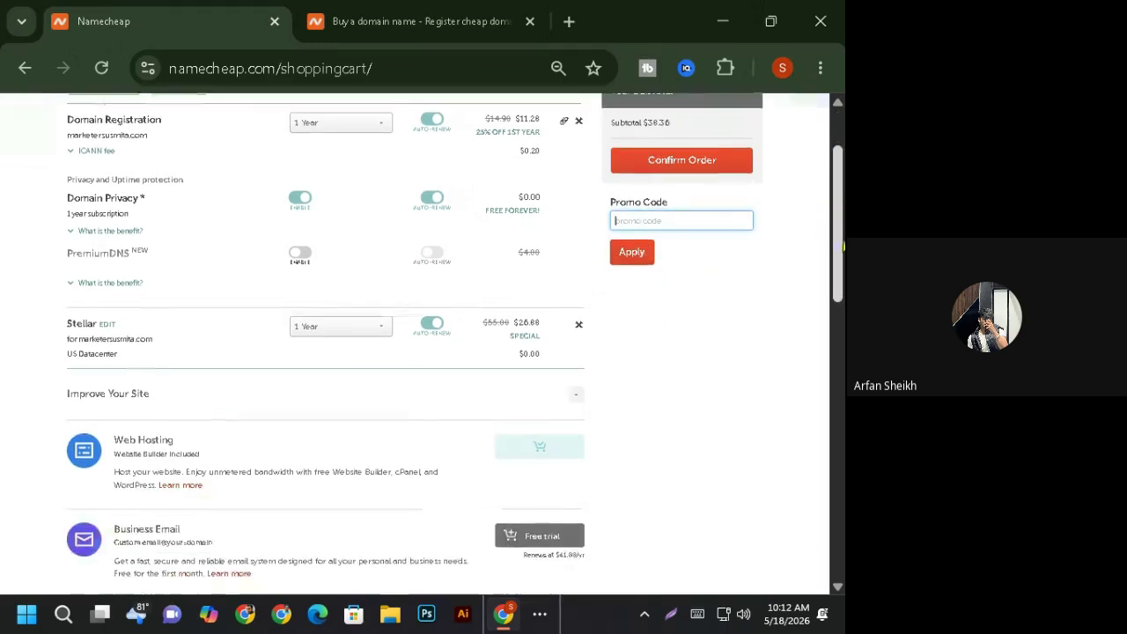
scroll(447, 343, "up", 4)
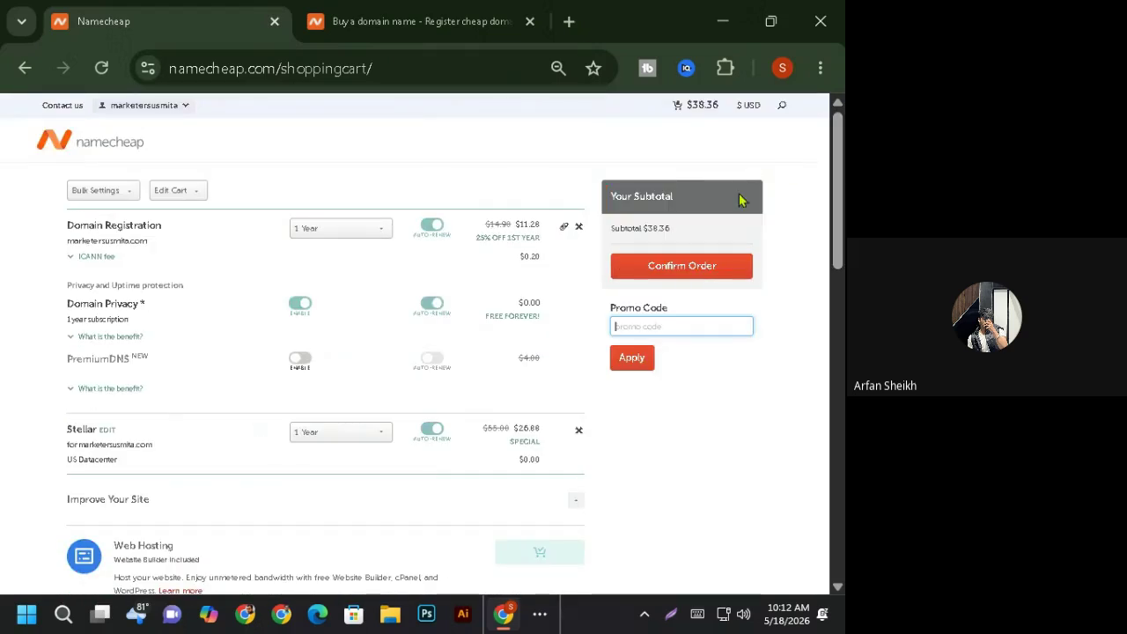
left_click(615, 430)
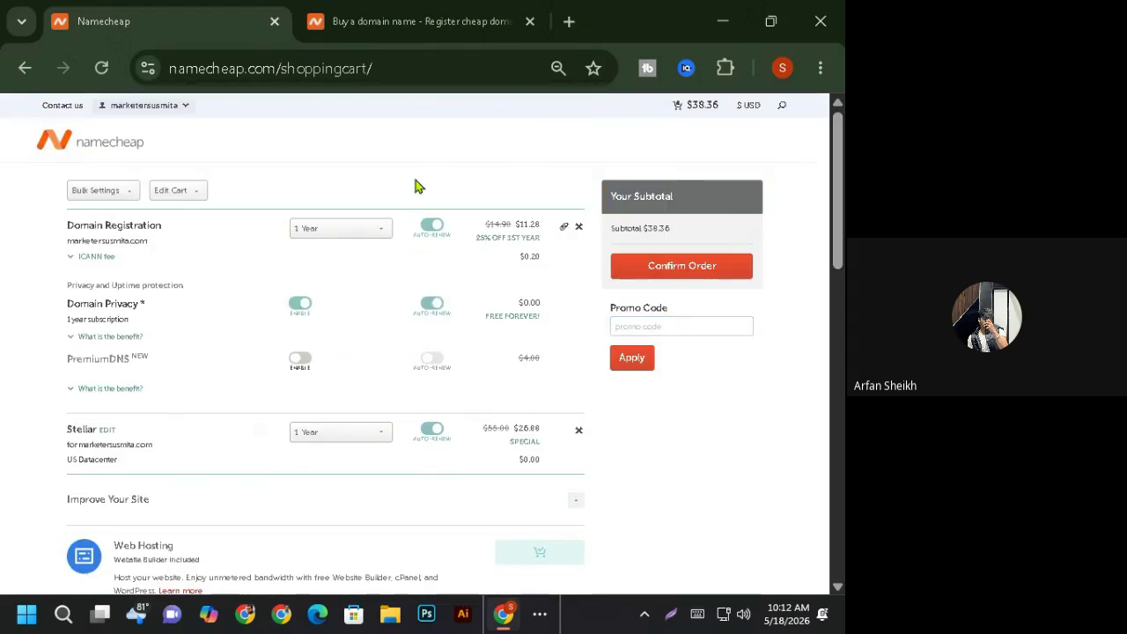
- Proceed to checkout, untick 'registering on behalf of a company', and start Address Line 1
left_click(648, 273)
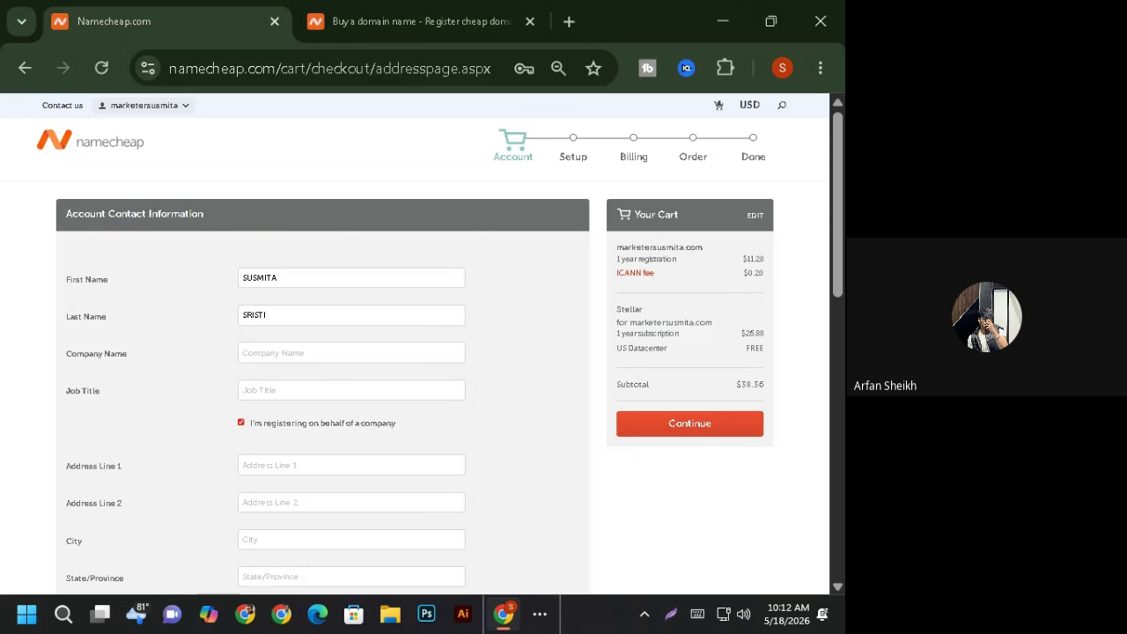
scroll(184, 221, "down", 1)
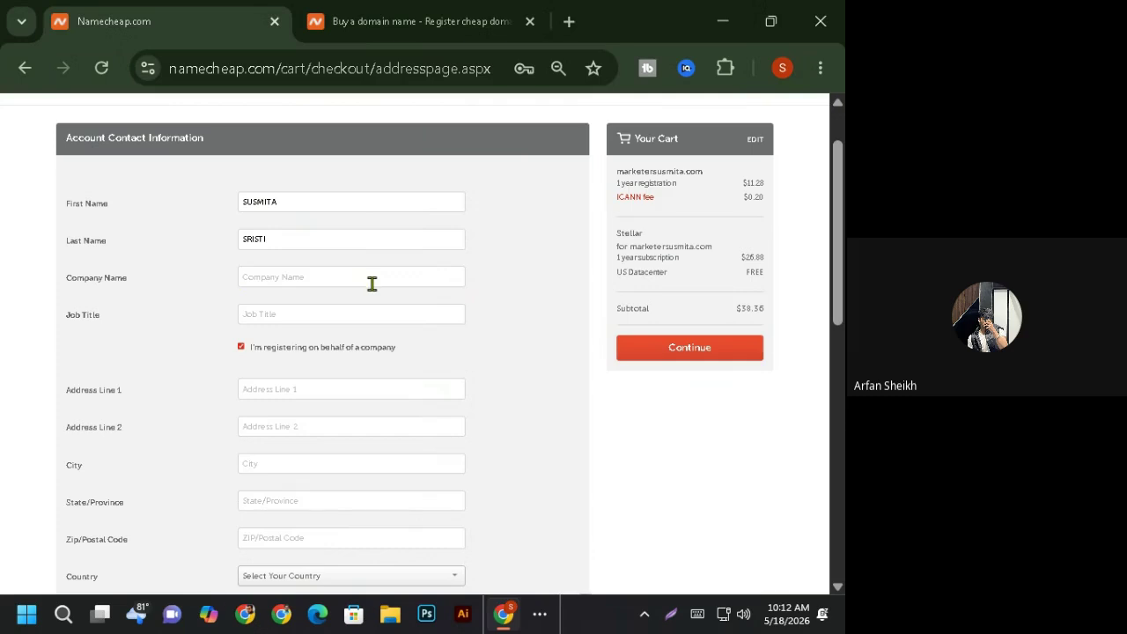
left_click(242, 347)
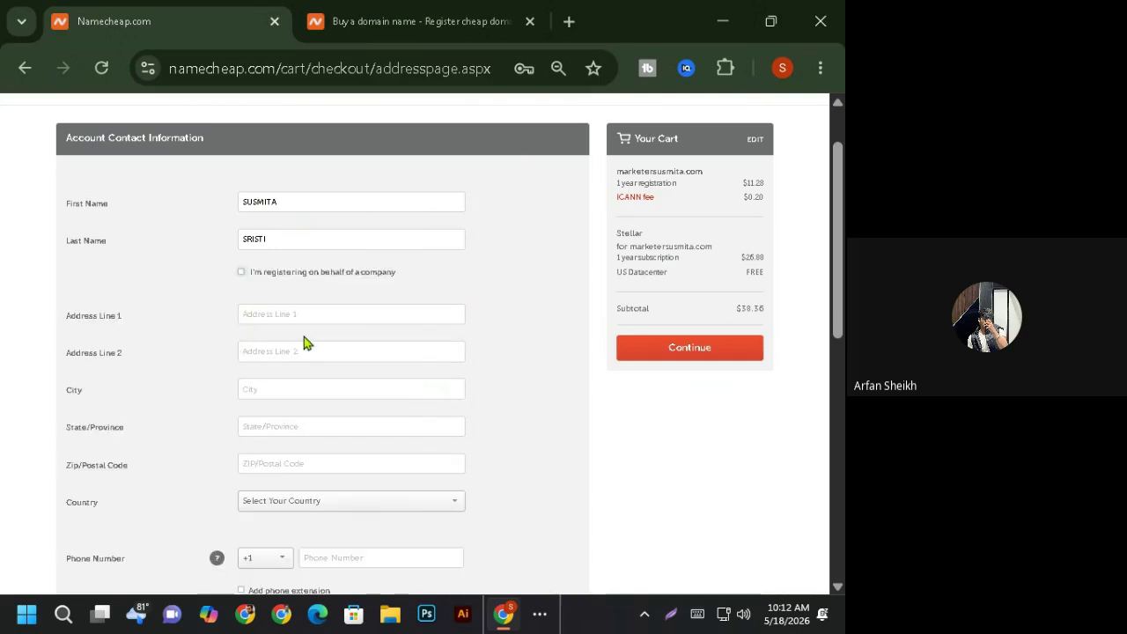
scroll(841, 279, "down", 1)
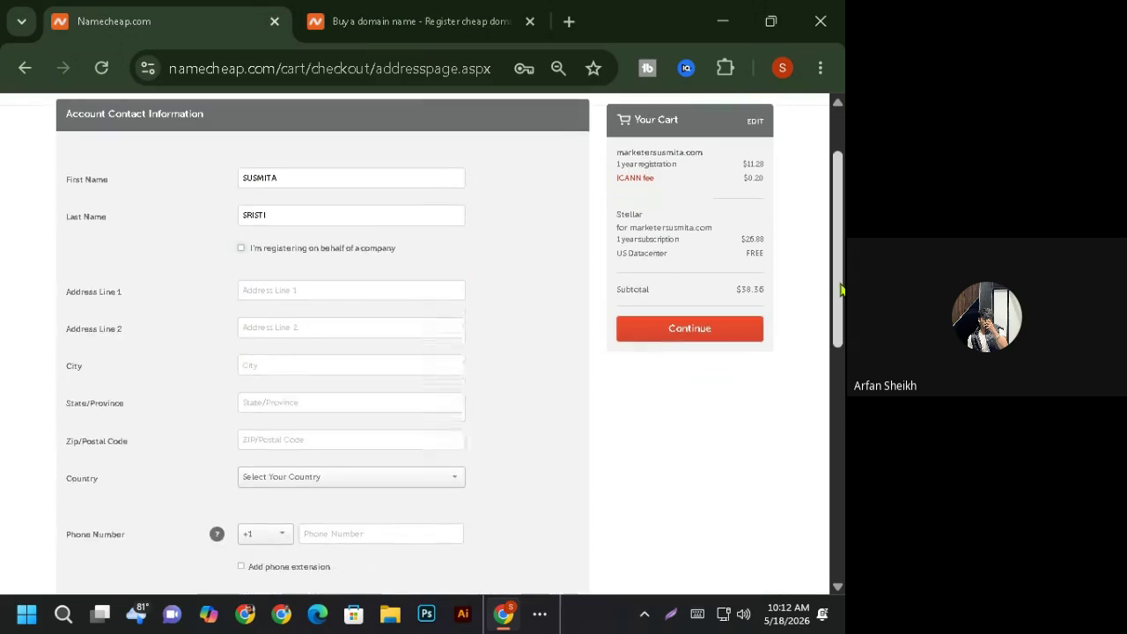
left_click(311, 261)
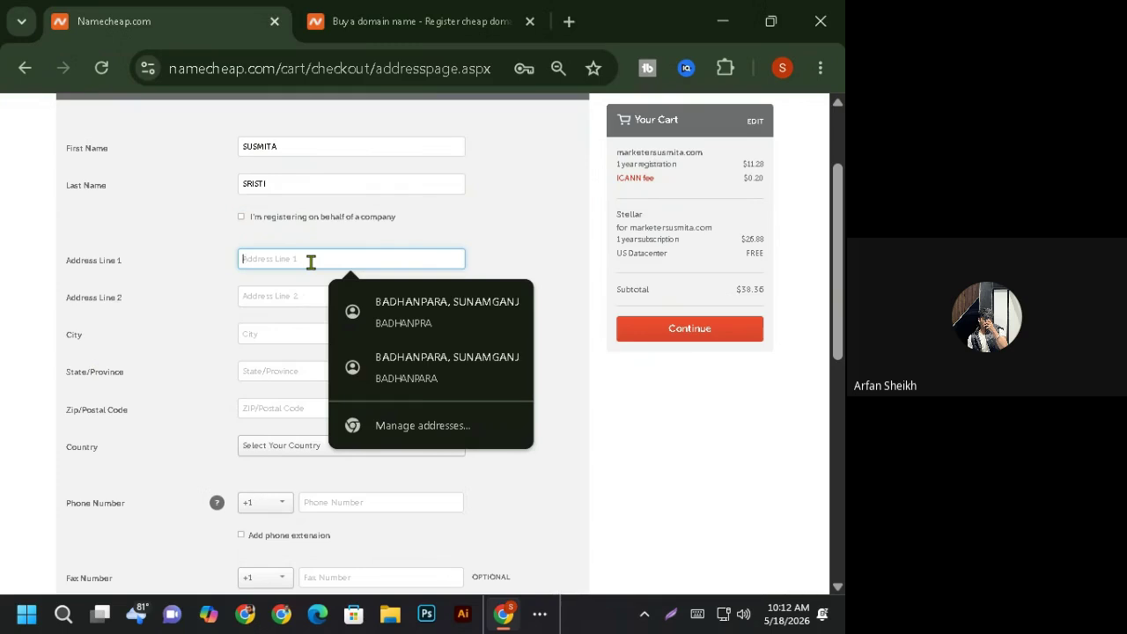
- Enter the contact's street address, city, state and postal code
type("sy")
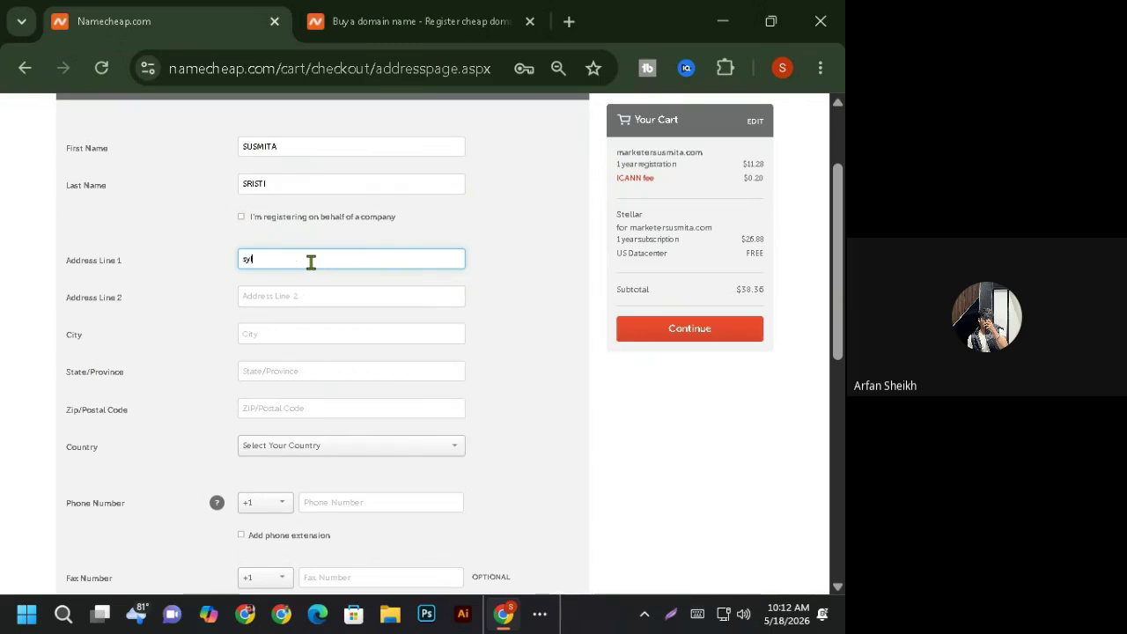
type("lhet")
left_click(249, 335)
type("sy")
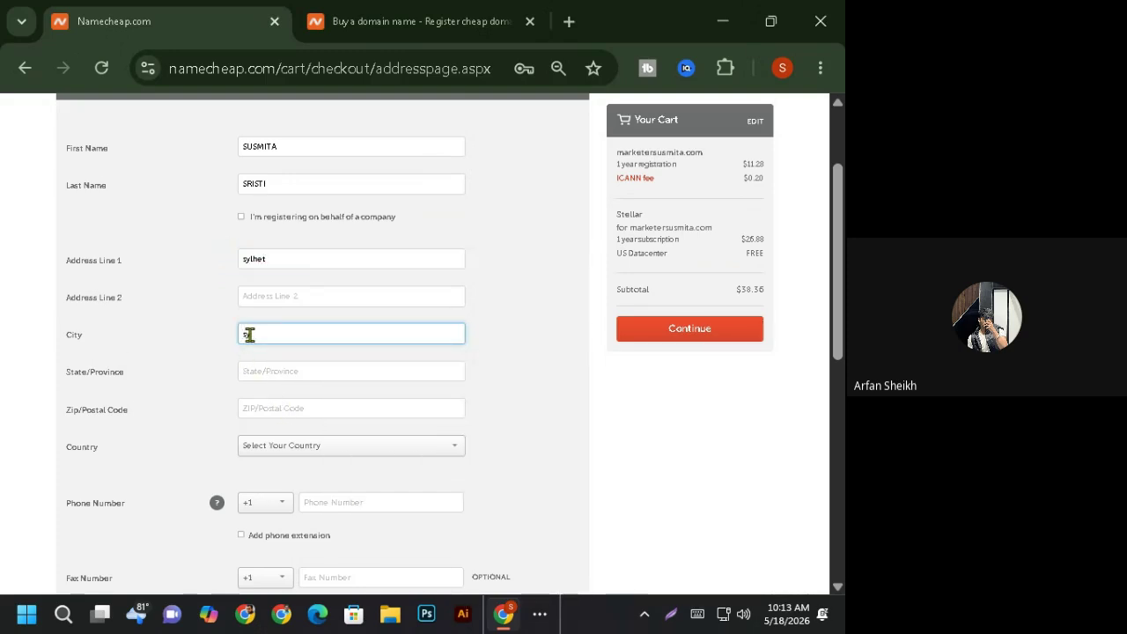
type("lhet")
left_click(286, 410)
left_click(262, 373)
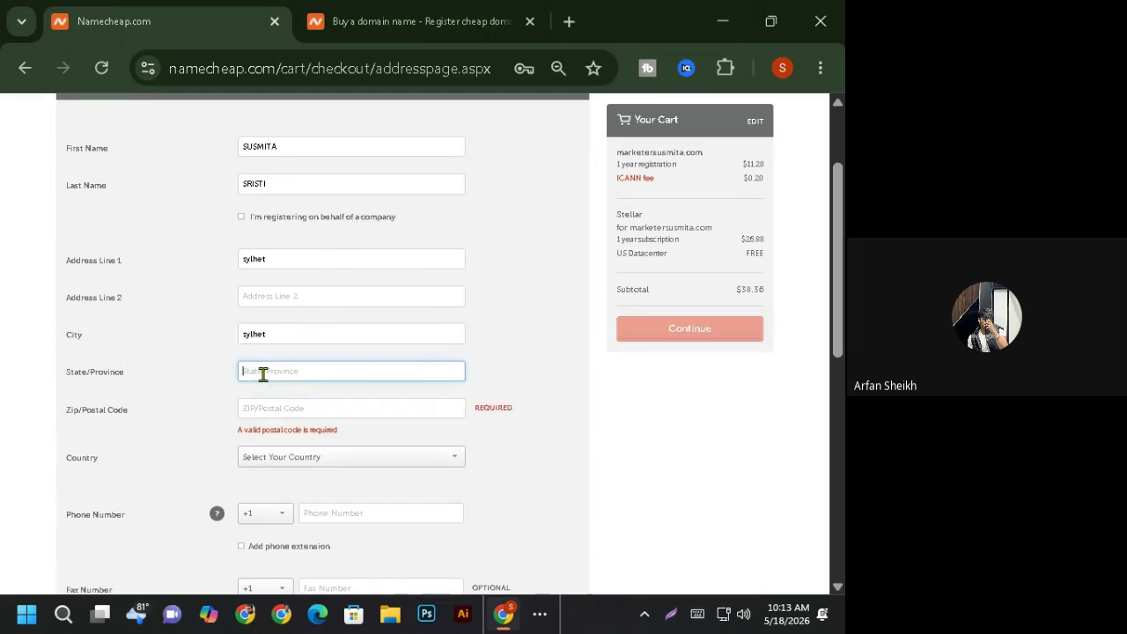
type("s")
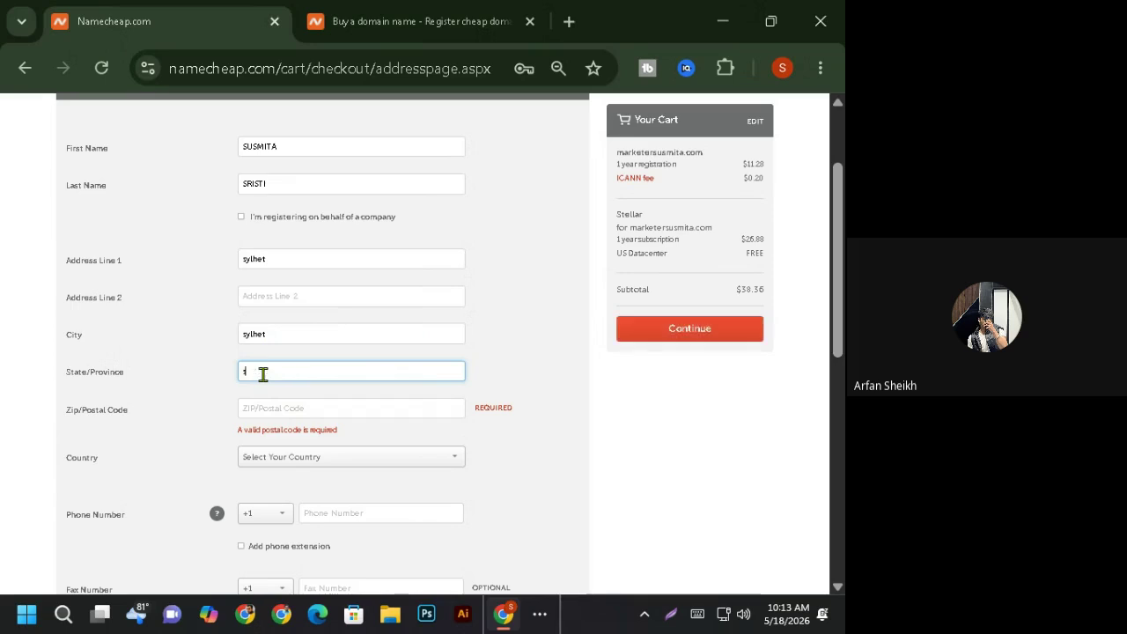
type("ylhet")
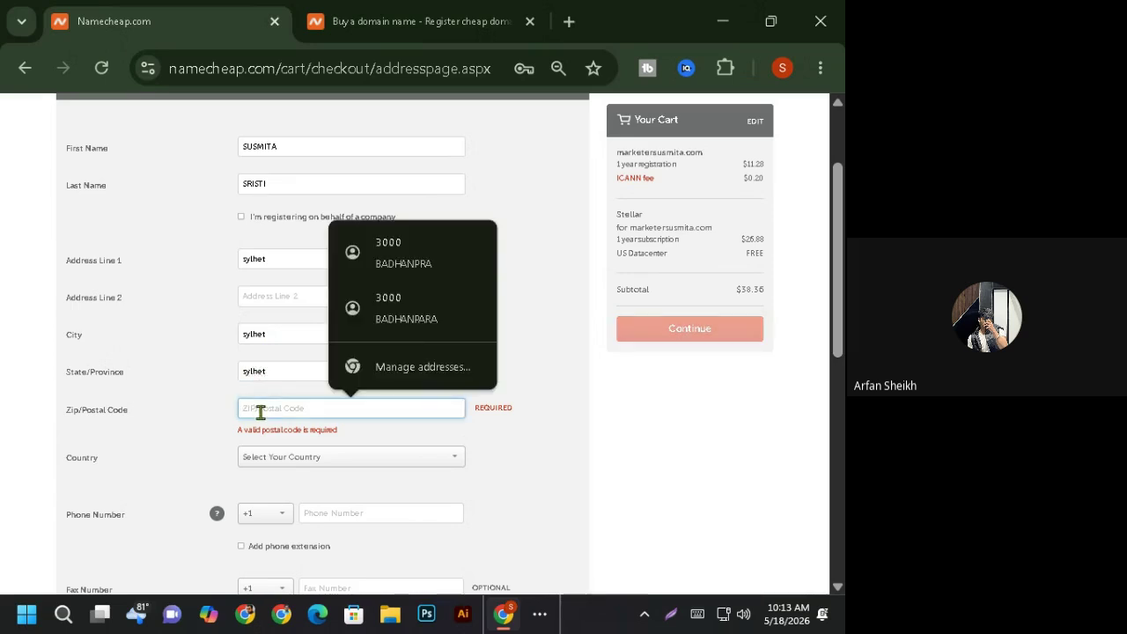
type("3100")
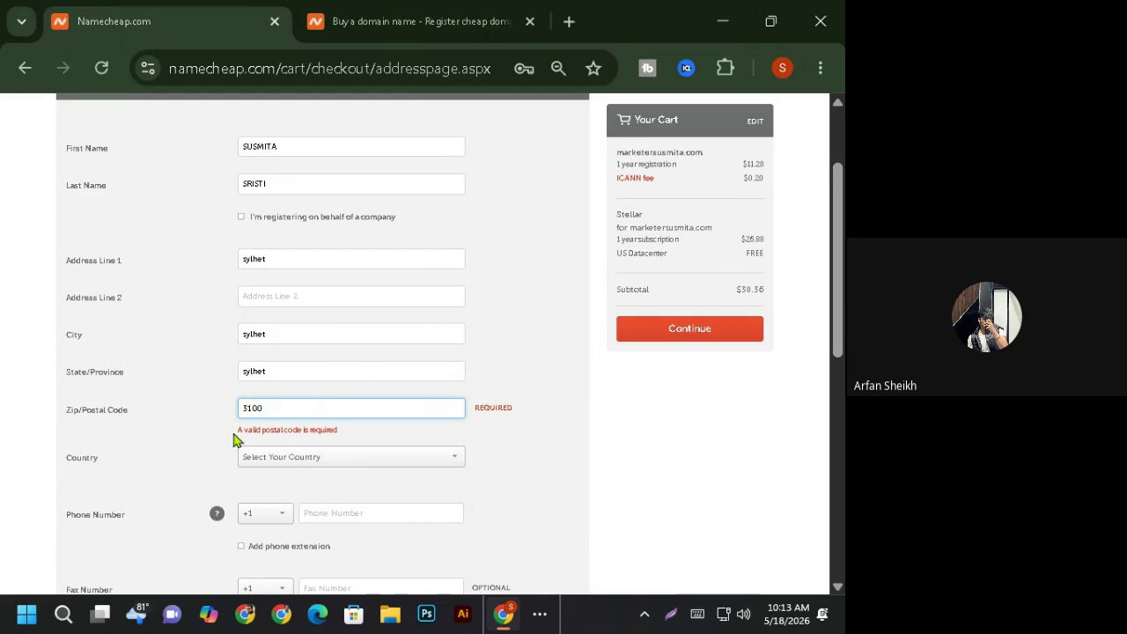
- Select Bangladesh as the country
left_click(364, 462)
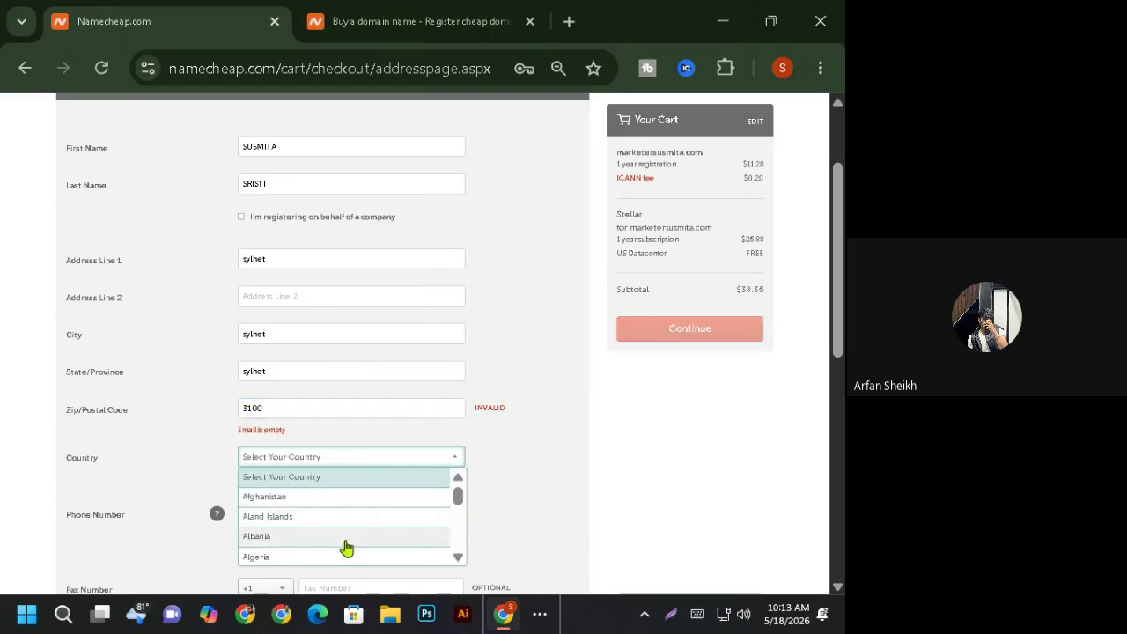
scroll(422, 533, "down", 6)
scroll(424, 531, "up", 3)
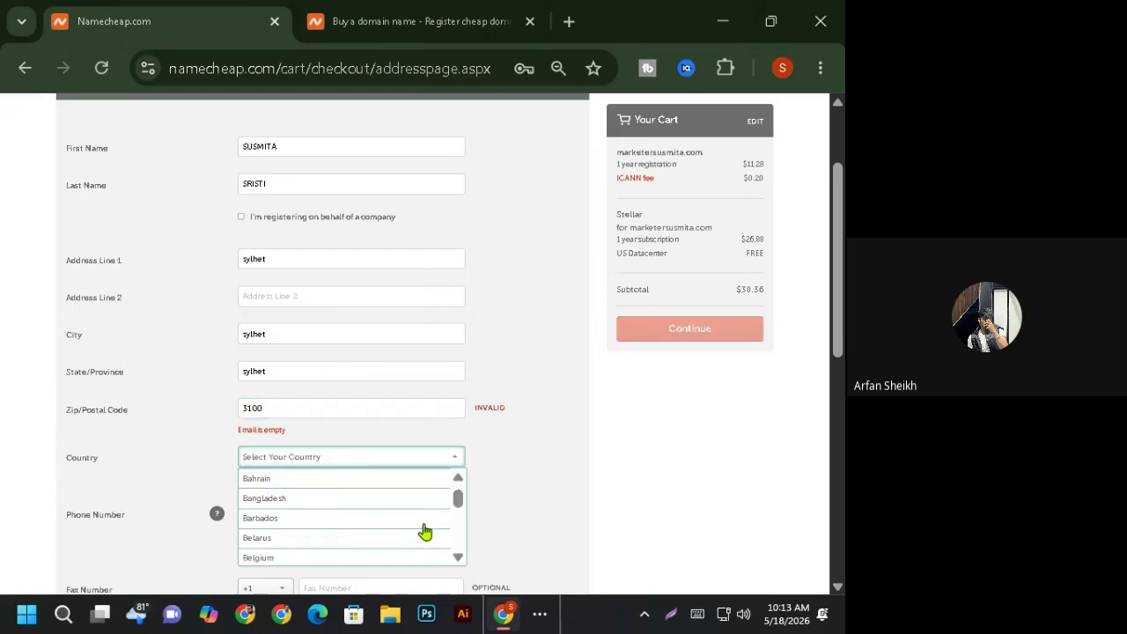
left_click(342, 500)
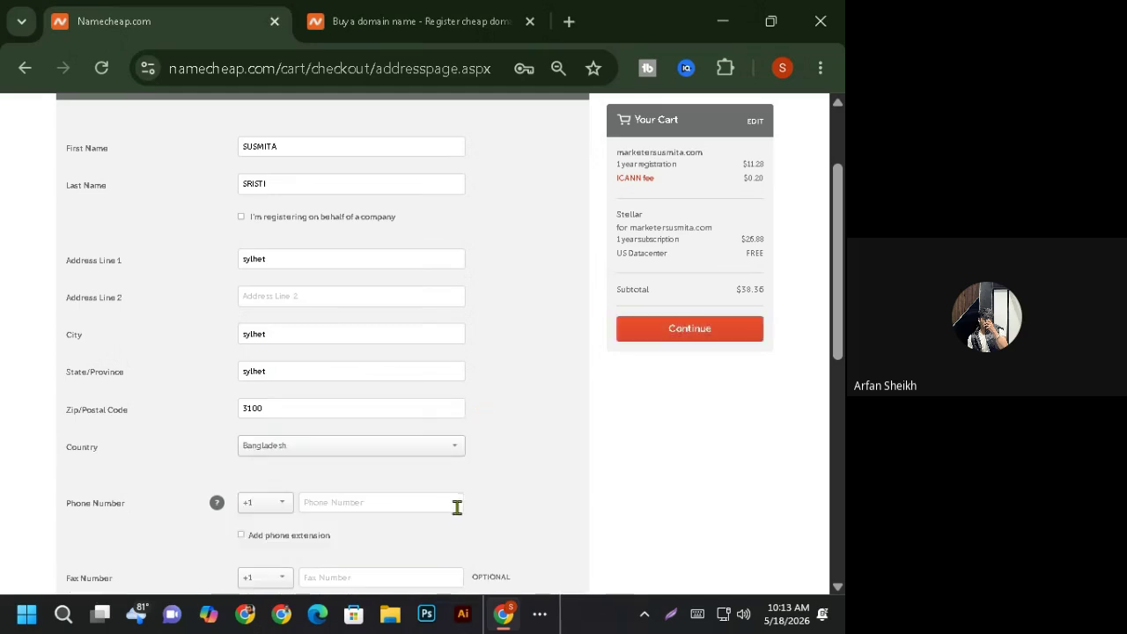
scroll(457, 507, "down", 3)
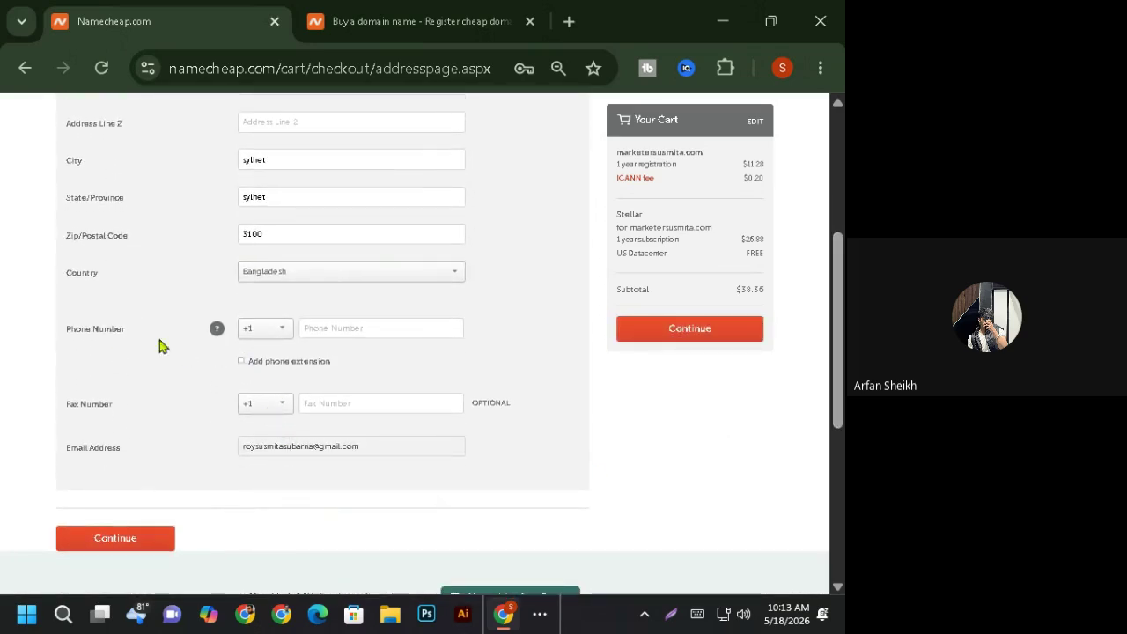
- Try out the phone country-code list, leaving +20 selected for now
left_click(278, 337)
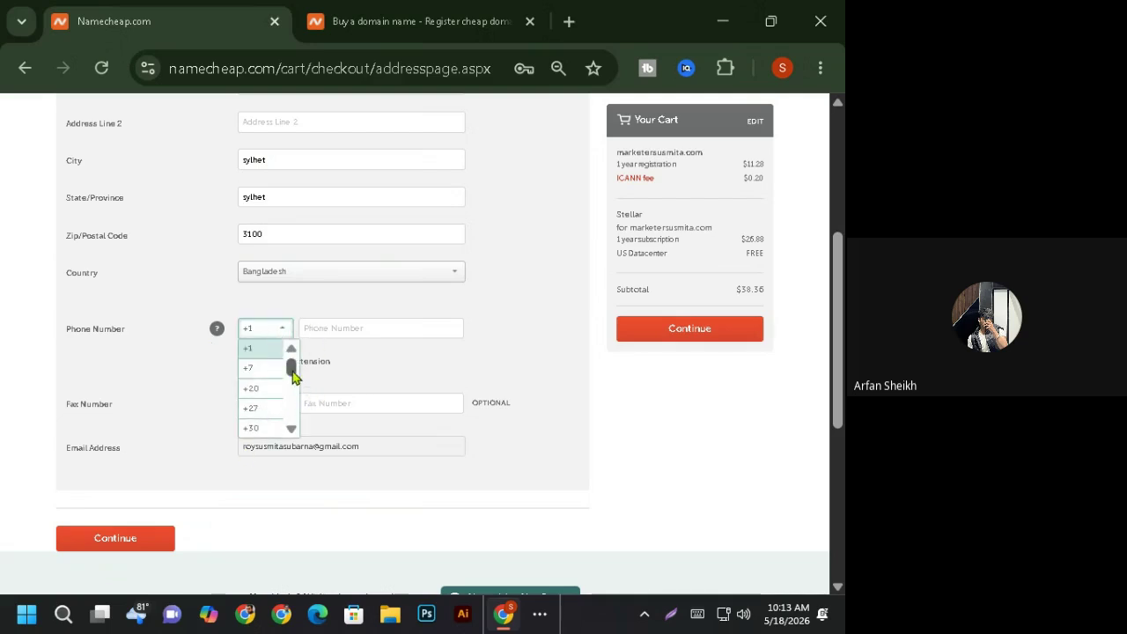
mouse_move(292, 367)
left_mouse_down()
mouse_move(293, 421)
mouse_move(291, 374)
mouse_move(291, 384)
left_mouse_up()
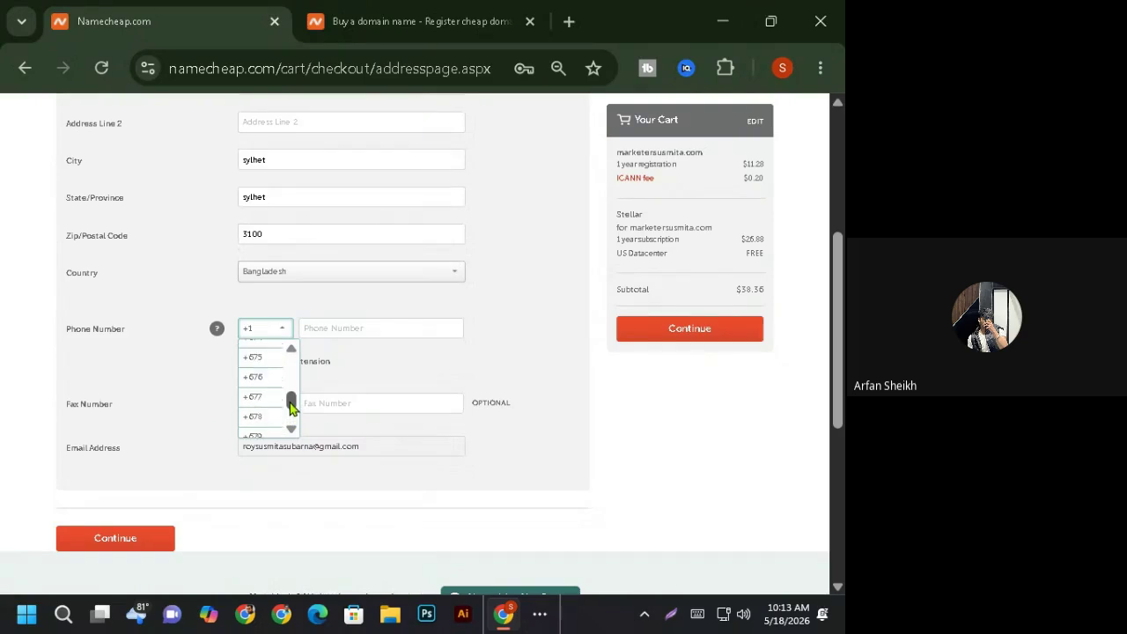
left_click_drag(291, 405, 292, 362)
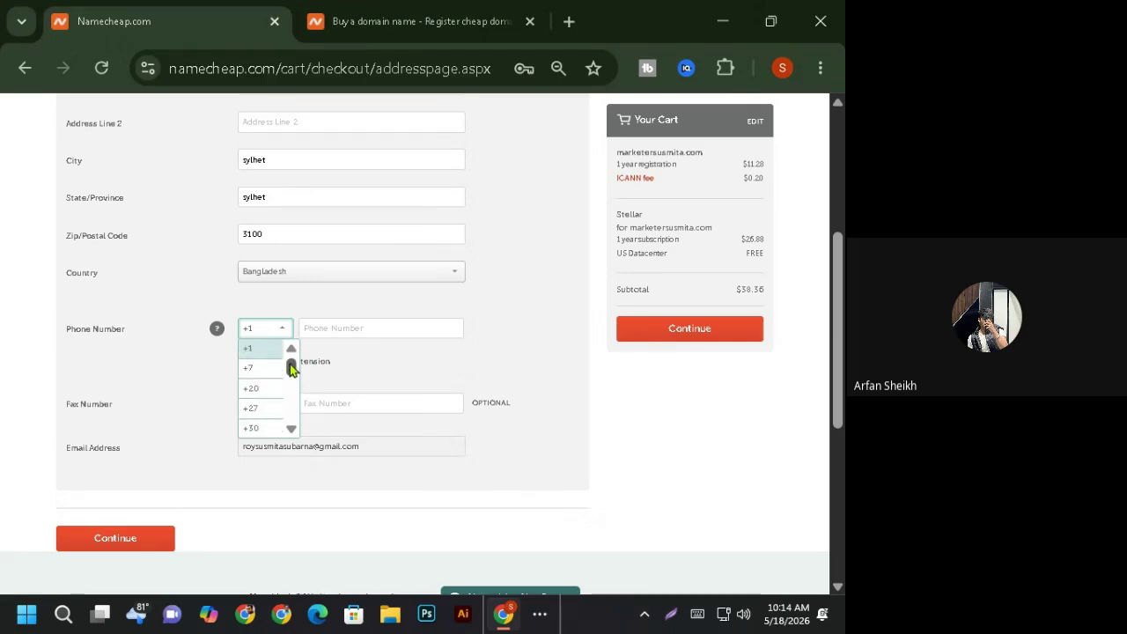
left_click(261, 345)
left_click(261, 334)
left_click(263, 331)
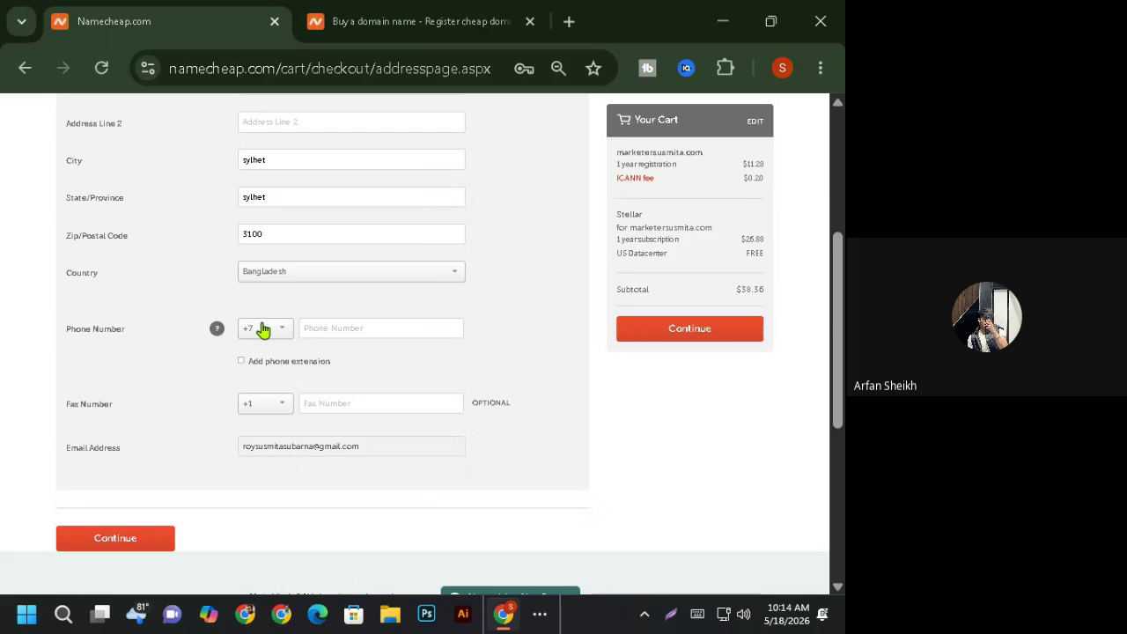
left_click(285, 333)
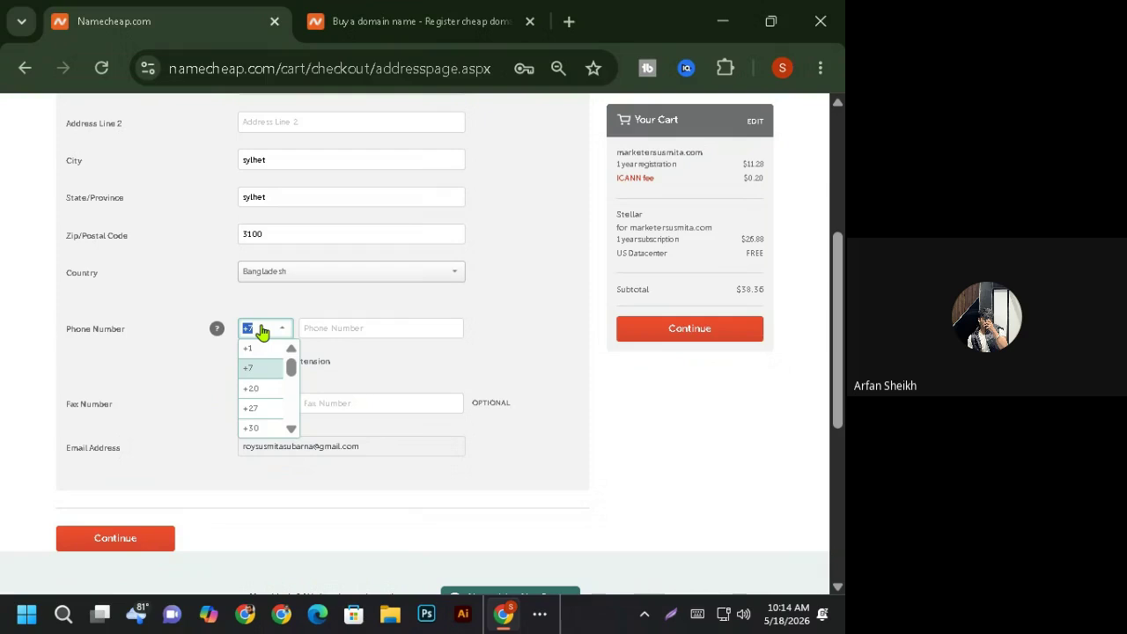
key("Down")
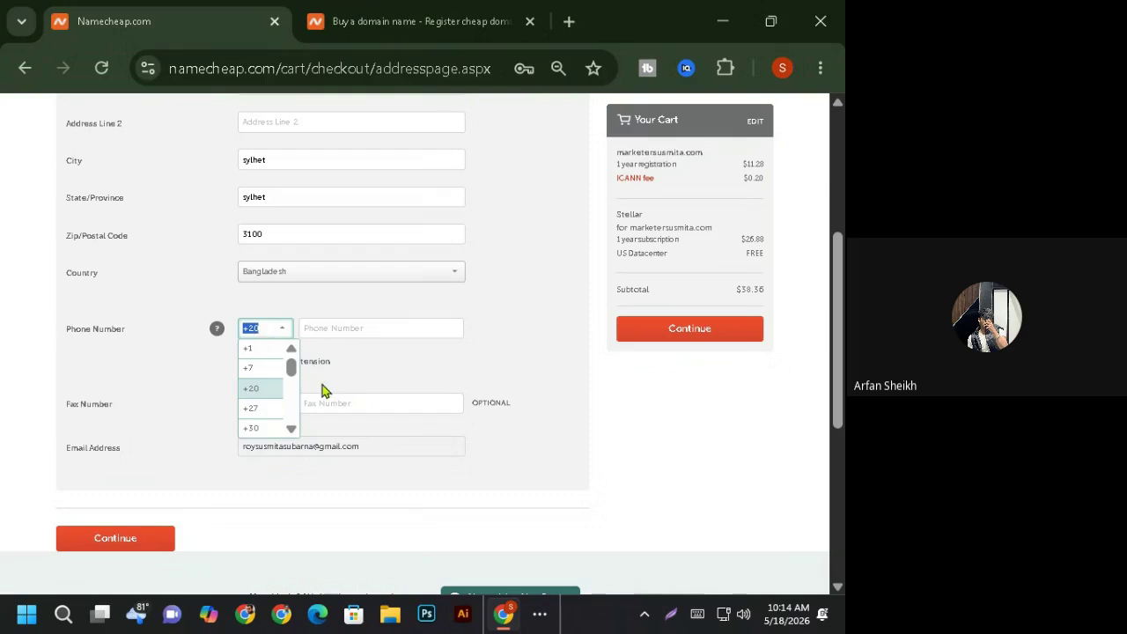
left_click(186, 386)
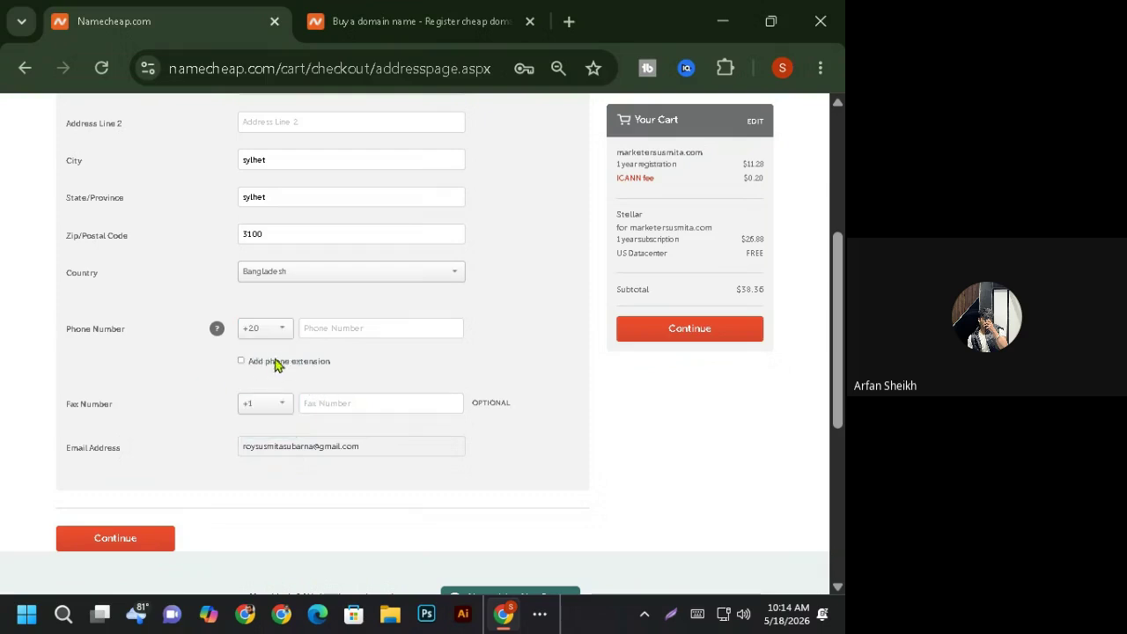
- Type '+' in the phone field, then scroll down the reopened country-code list with its arrow
left_click(337, 332)
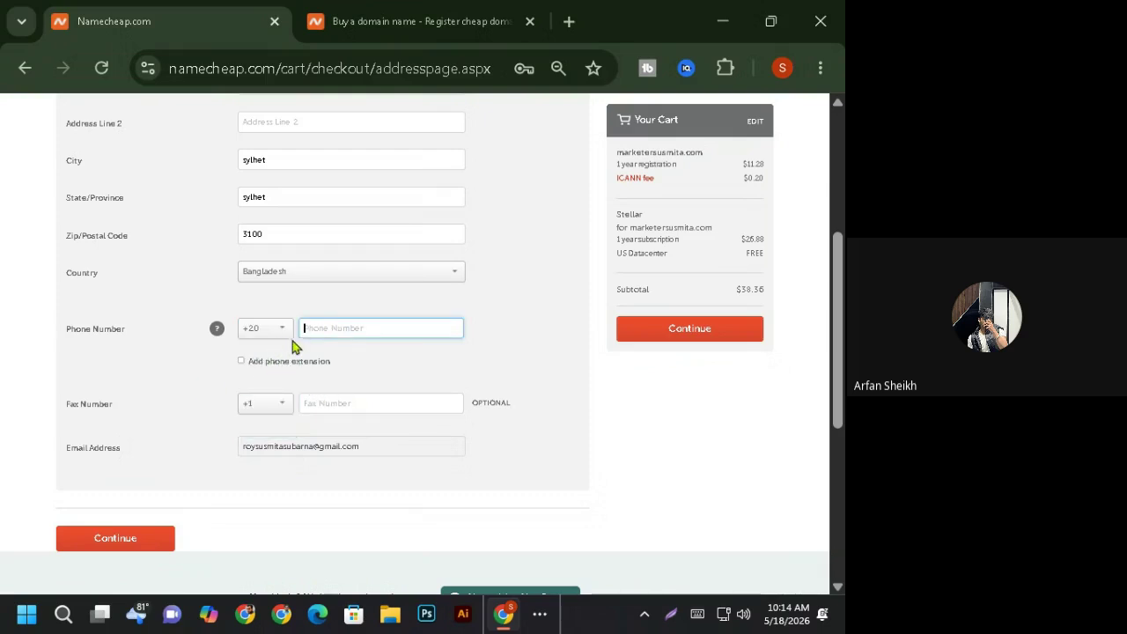
type("+88")
left_click(206, 373)
left_click(283, 334)
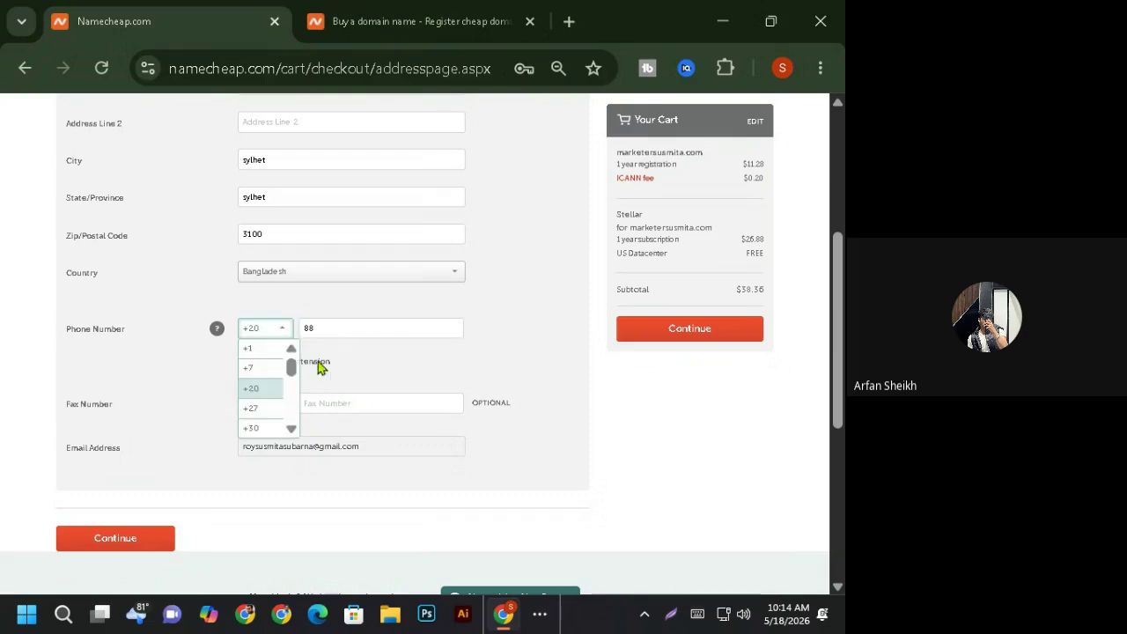
left_click(291, 430)
left_click(291, 430)
left_click(291, 430)
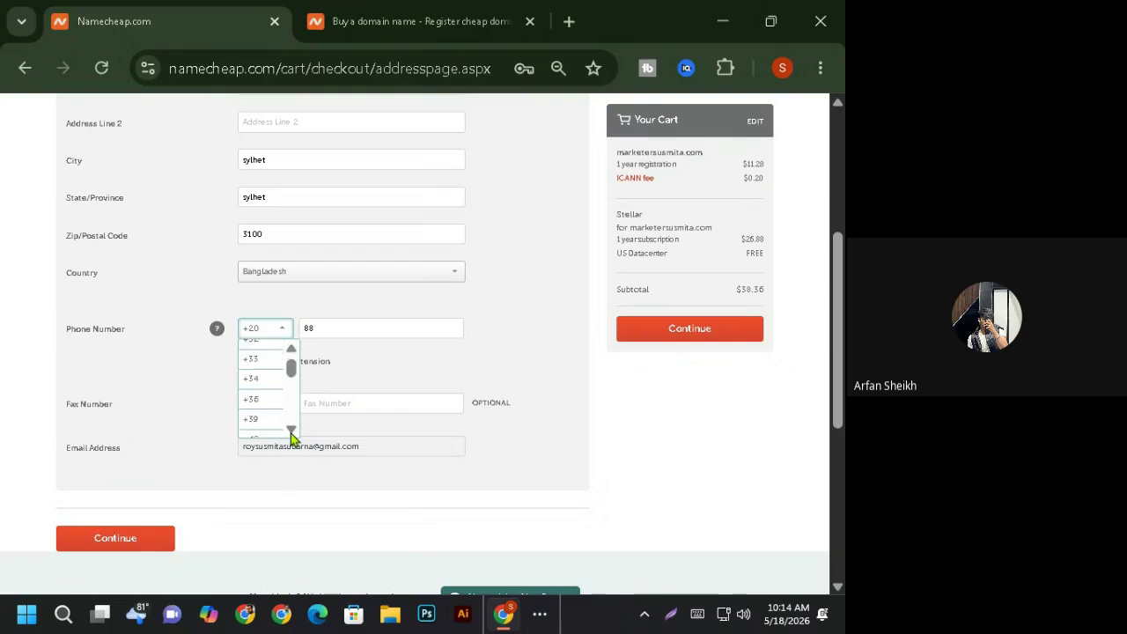
left_click(290, 429)
left_click(290, 430)
left_click(290, 430)
left_click(291, 430)
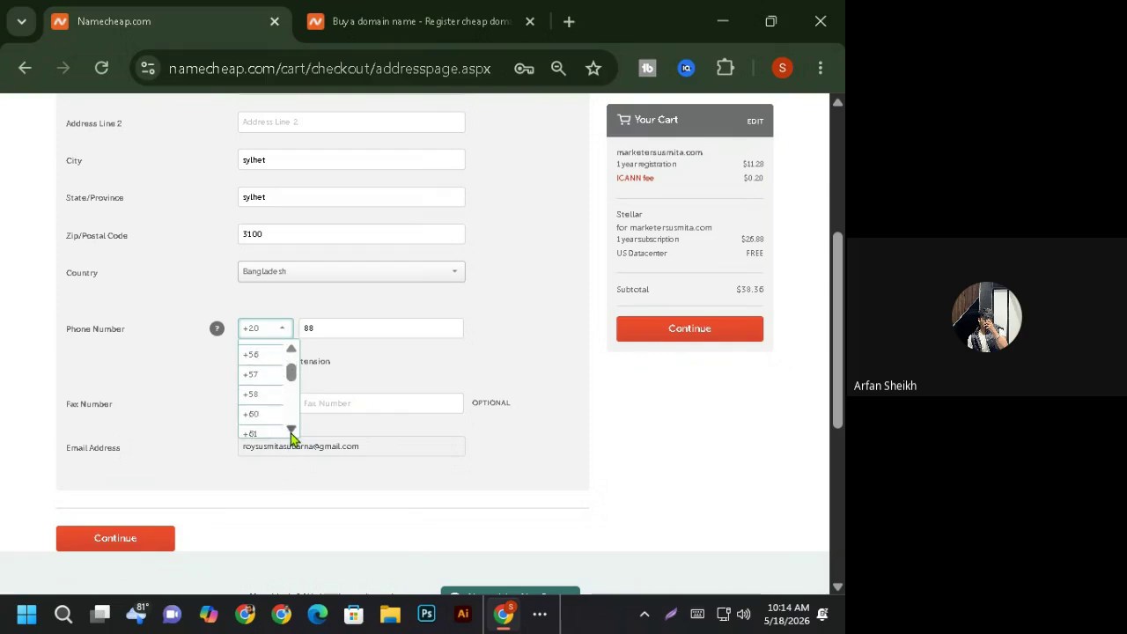
left_click(291, 431)
left_click(291, 431)
left_click(290, 430)
left_click(291, 430)
left_click(291, 430)
left_click(290, 430)
left_click(290, 431)
left_click(291, 431)
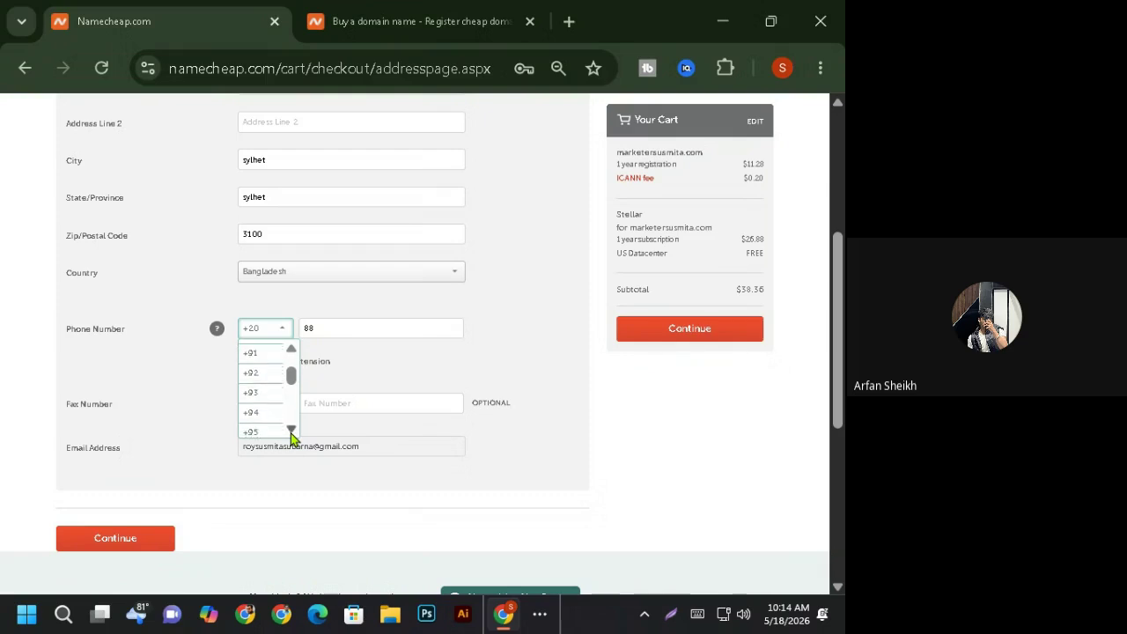
left_click(291, 430)
left_click(291, 431)
left_click(290, 431)
left_click(290, 430)
left_click(290, 431)
left_click(291, 431)
left_click(291, 431)
left_click(291, 431)
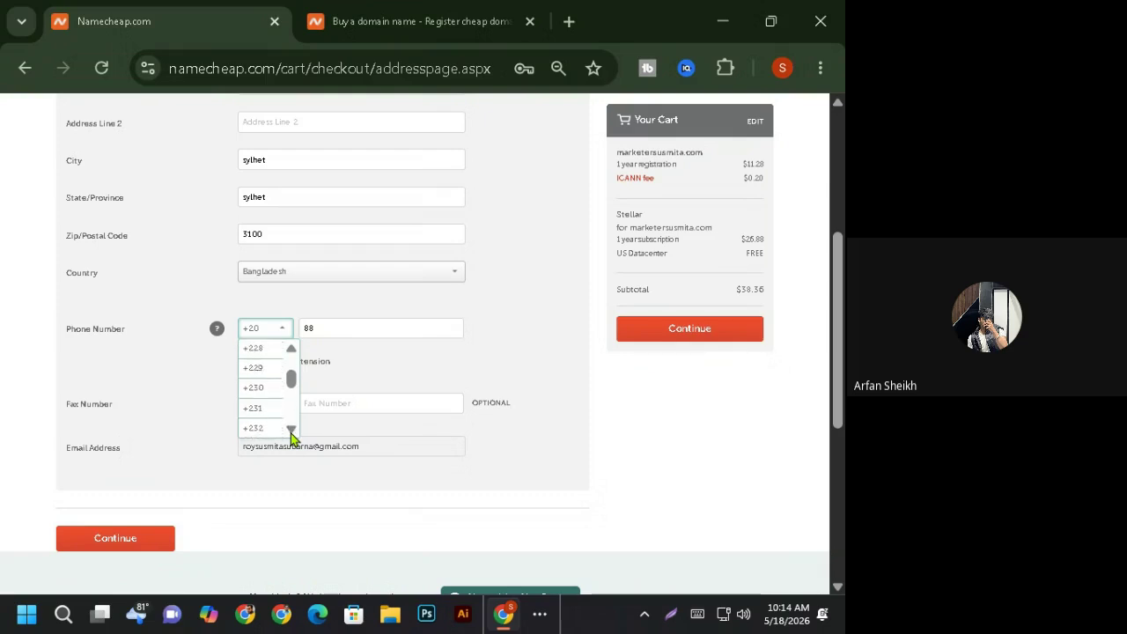
left_click(290, 430)
left_click(291, 431)
left_click(290, 430)
left_click(290, 431)
left_click(290, 431)
left_click(290, 431)
left_click(290, 430)
left_click(290, 431)
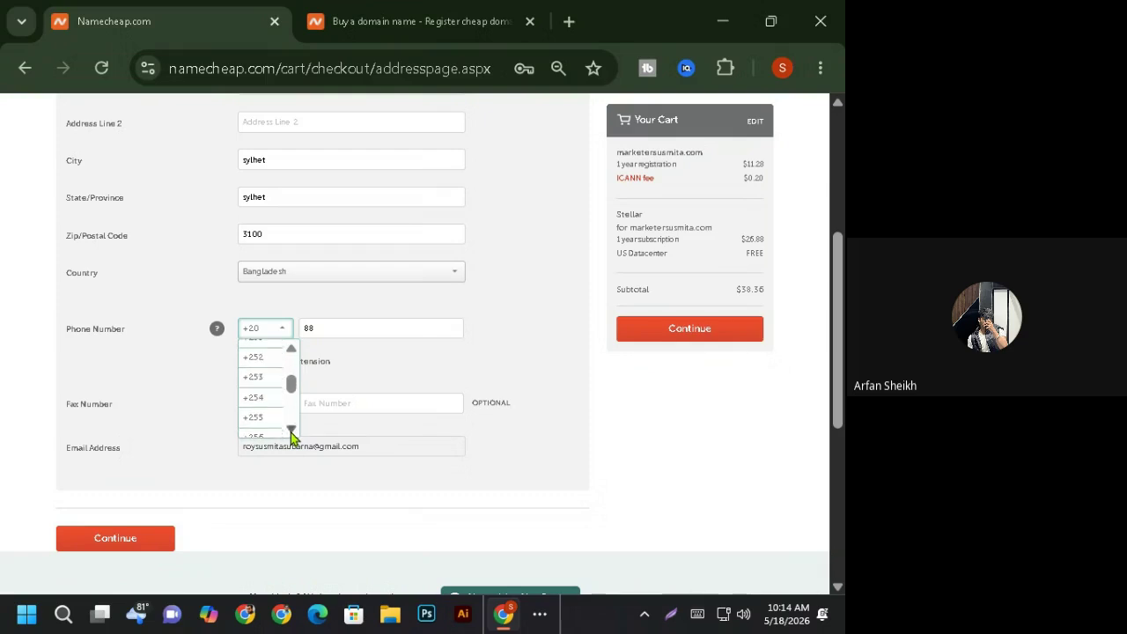
left_click(291, 430)
left_click(291, 430)
left_click(291, 431)
left_click(290, 431)
left_click(291, 431)
left_click(290, 431)
left_click(290, 430)
left_click(291, 430)
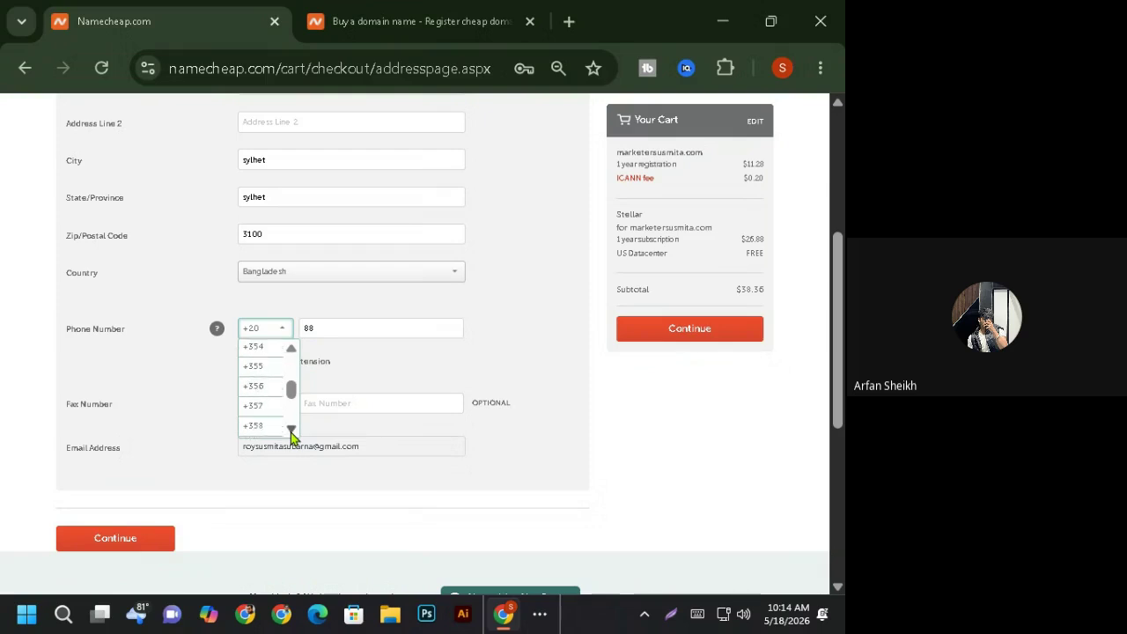
left_click(291, 432)
- Scroll the code list up and down and select +880 for Bangladesh
left_click(293, 352)
left_click(293, 352)
left_click(293, 352)
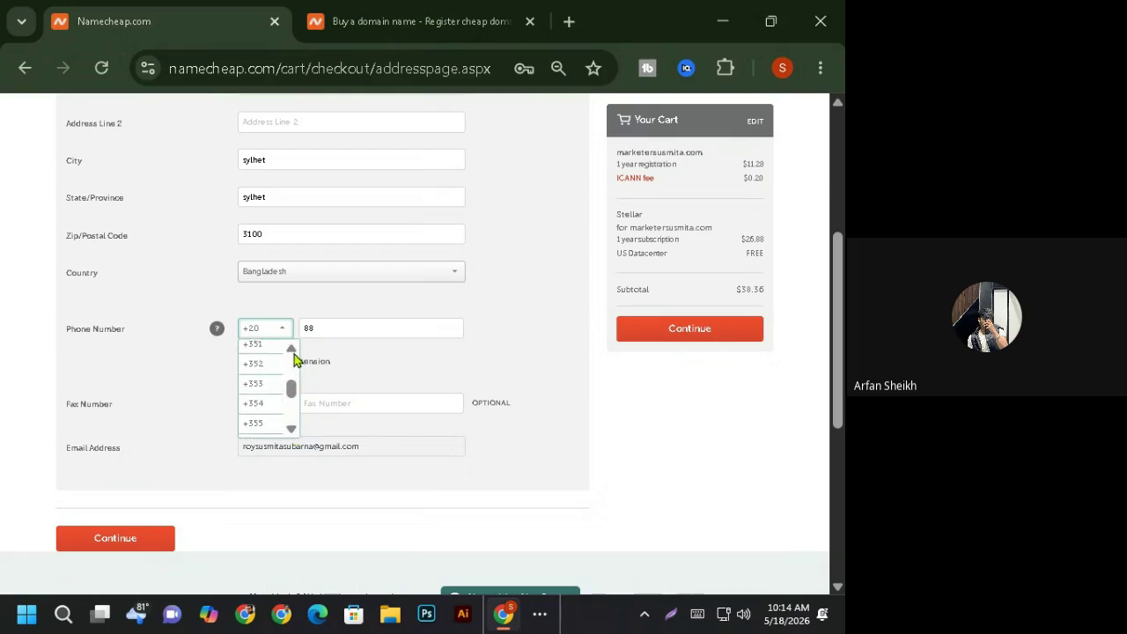
left_click(292, 349)
left_click(292, 349)
left_click(291, 349)
left_click(292, 349)
left_click(292, 349)
left_click(291, 350)
left_click(291, 349)
left_click(291, 349)
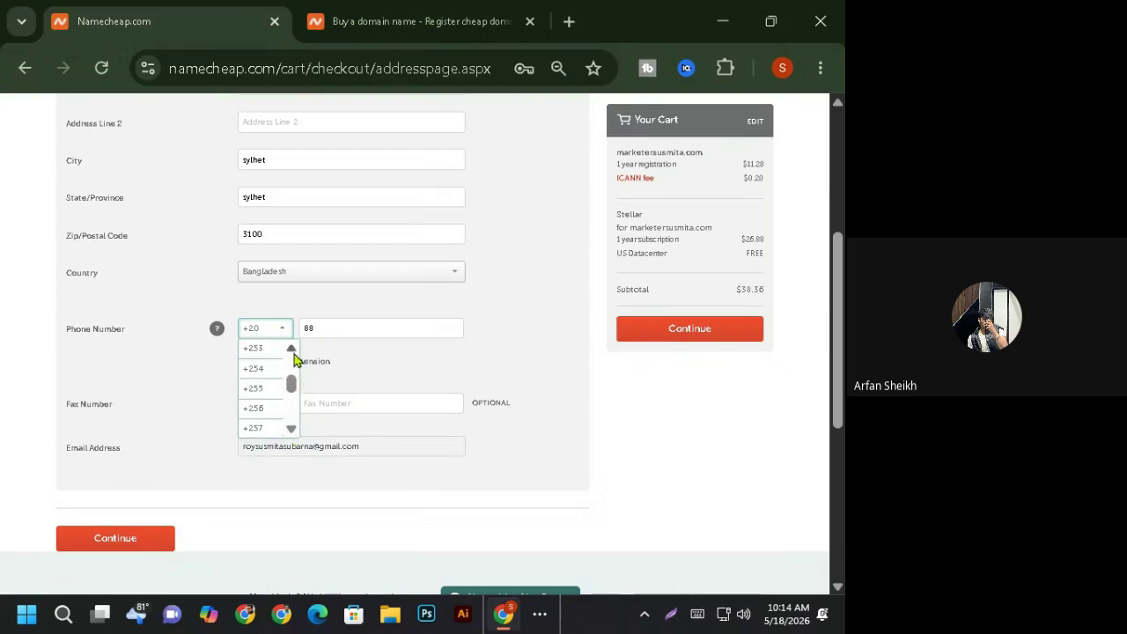
left_click(291, 350)
left_click(292, 349)
left_click(292, 350)
left_click(292, 350)
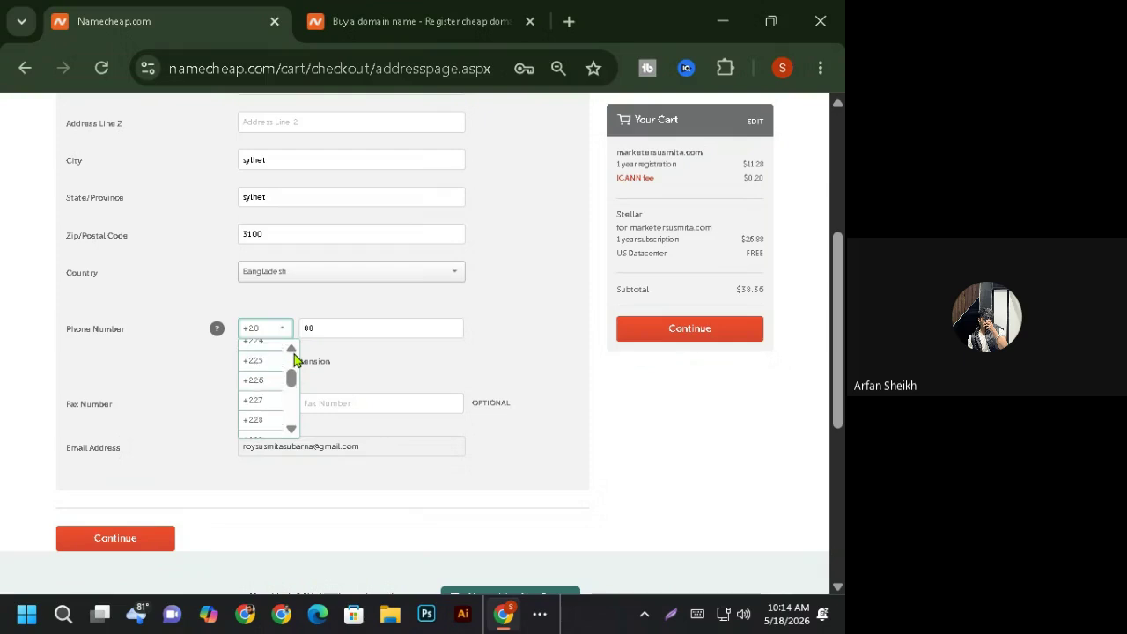
left_click(293, 351)
left_click(293, 351)
left_click(292, 350)
left_click(293, 351)
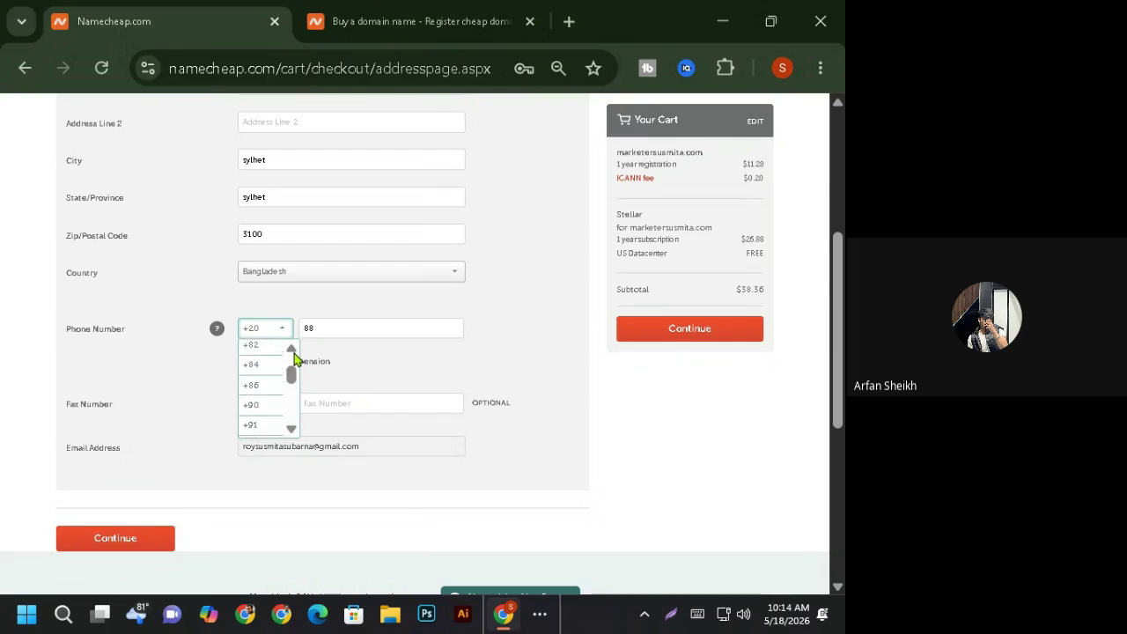
left_click(291, 349)
left_click(292, 349)
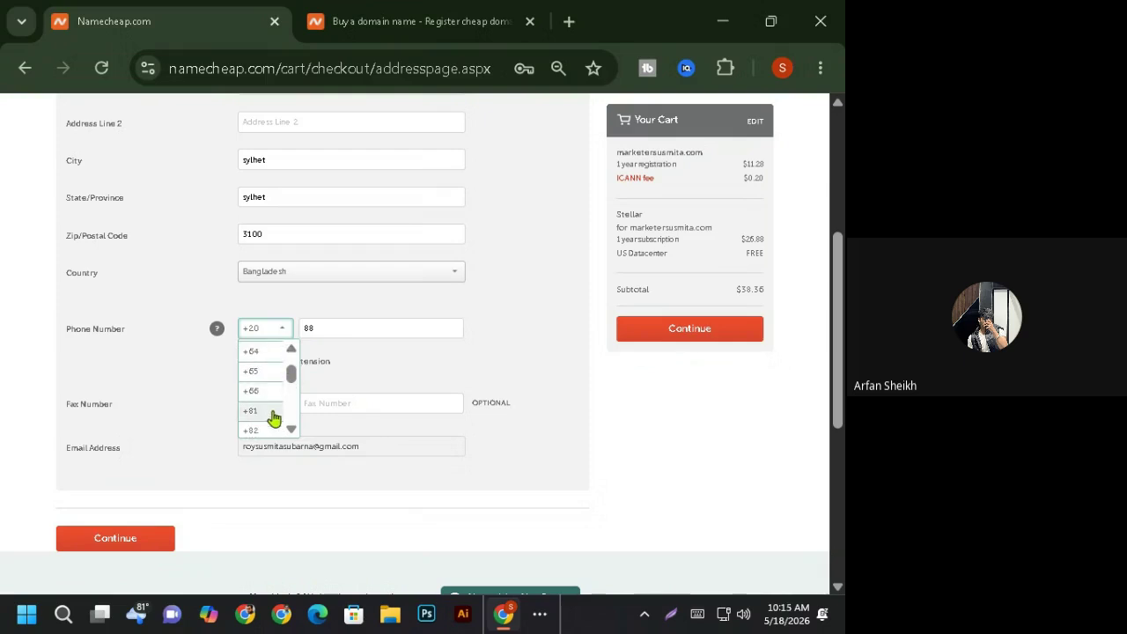
left_click(291, 430)
left_click(292, 430)
left_click(291, 430)
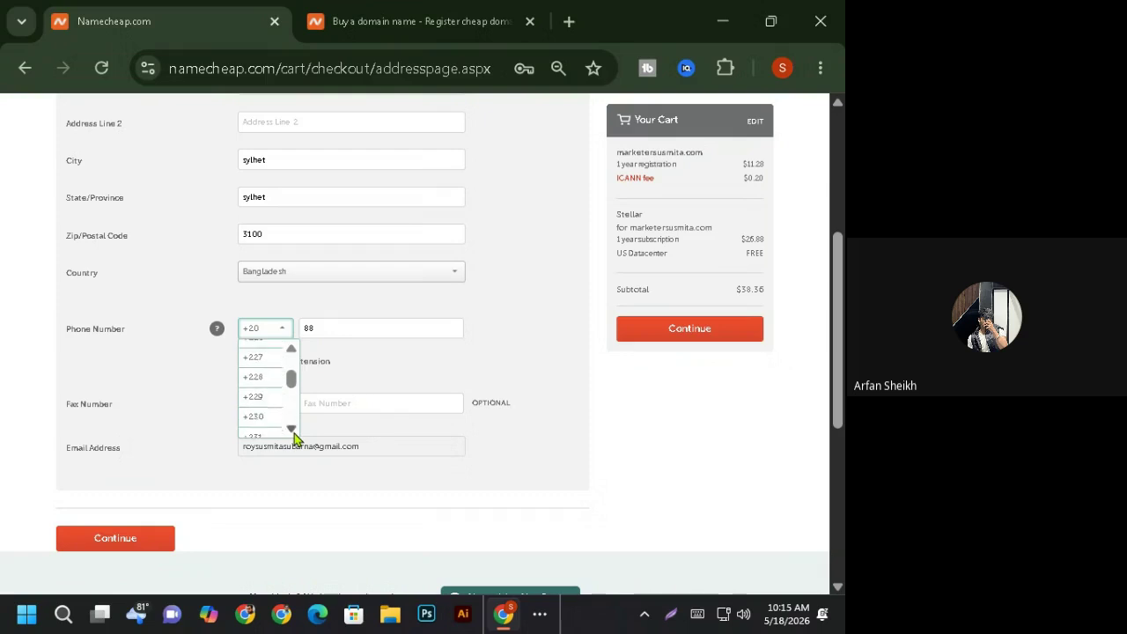
left_click(292, 430)
left_click(291, 430)
left_click(292, 430)
left_click(292, 429)
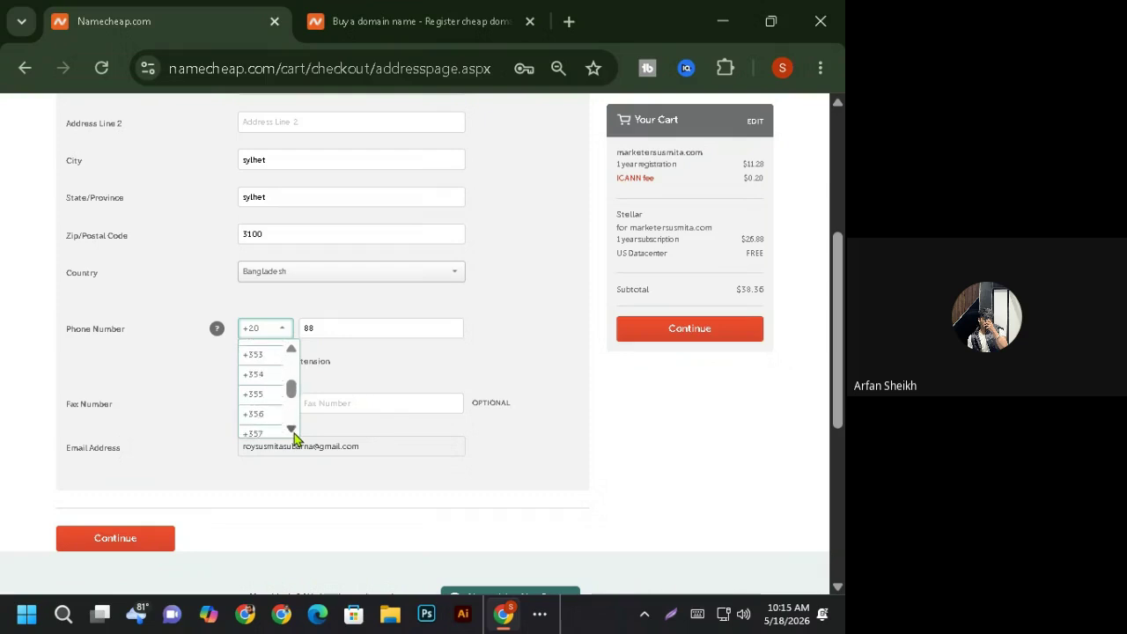
left_click(291, 430)
left_click(291, 430)
left_click(292, 430)
left_click(291, 430)
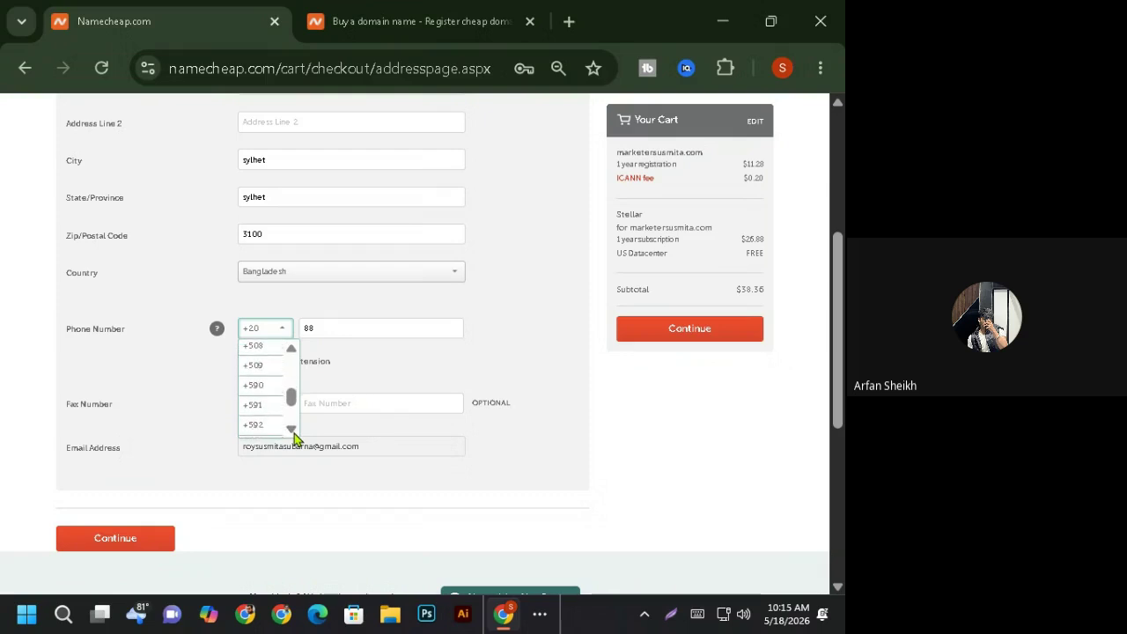
left_click(292, 430)
left_click(292, 430)
left_click(291, 429)
left_click(292, 429)
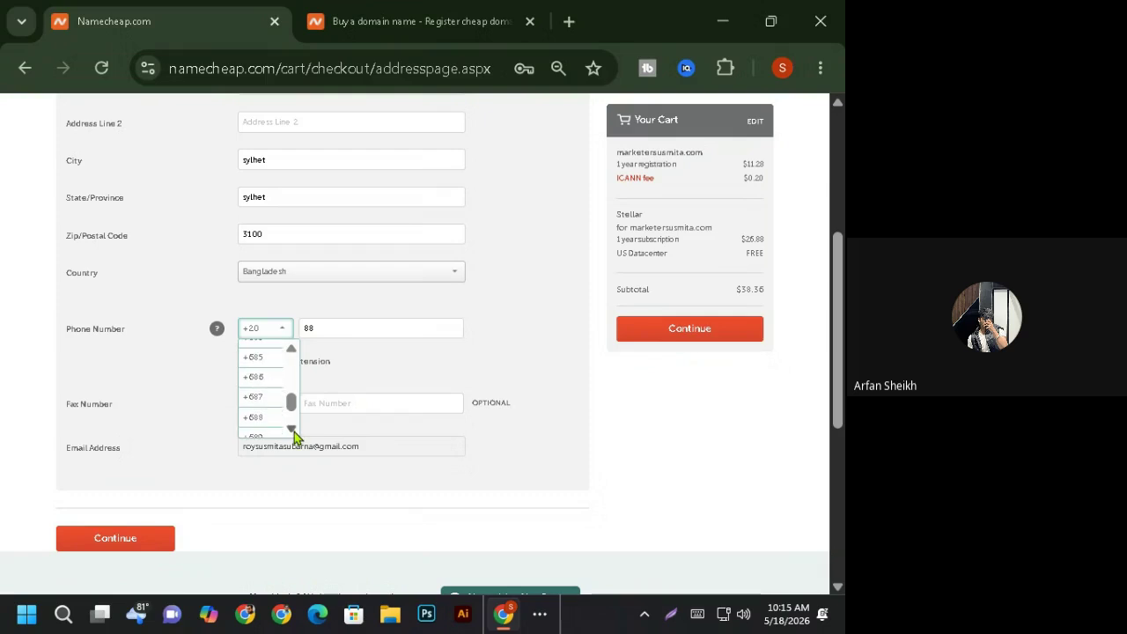
left_click(291, 430)
left_click(292, 429)
left_click(292, 430)
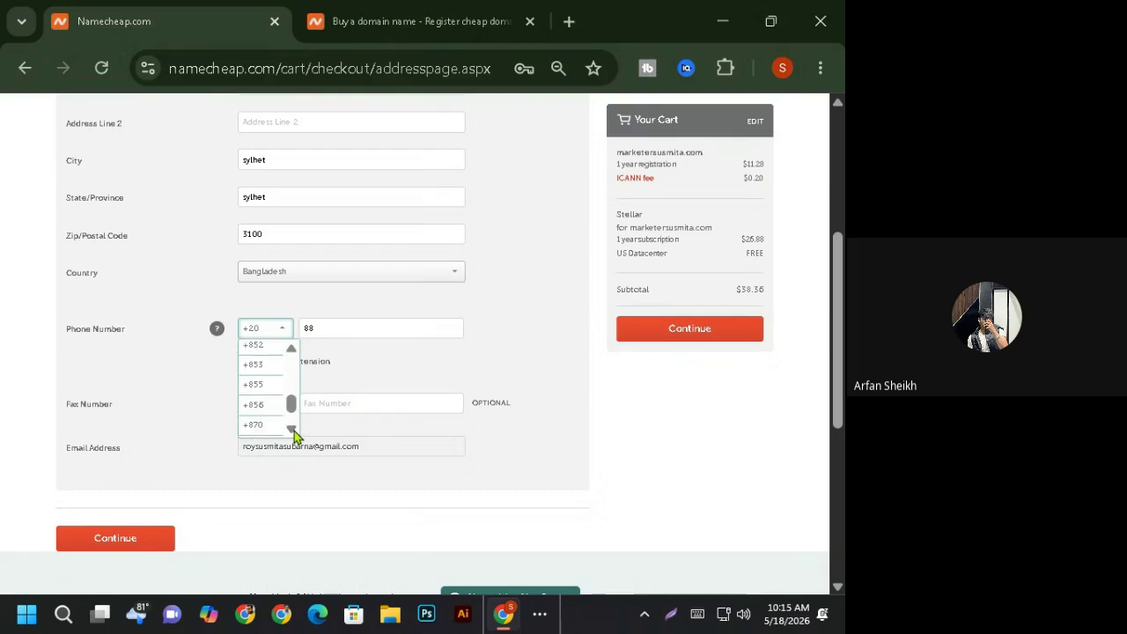
left_click(291, 349)
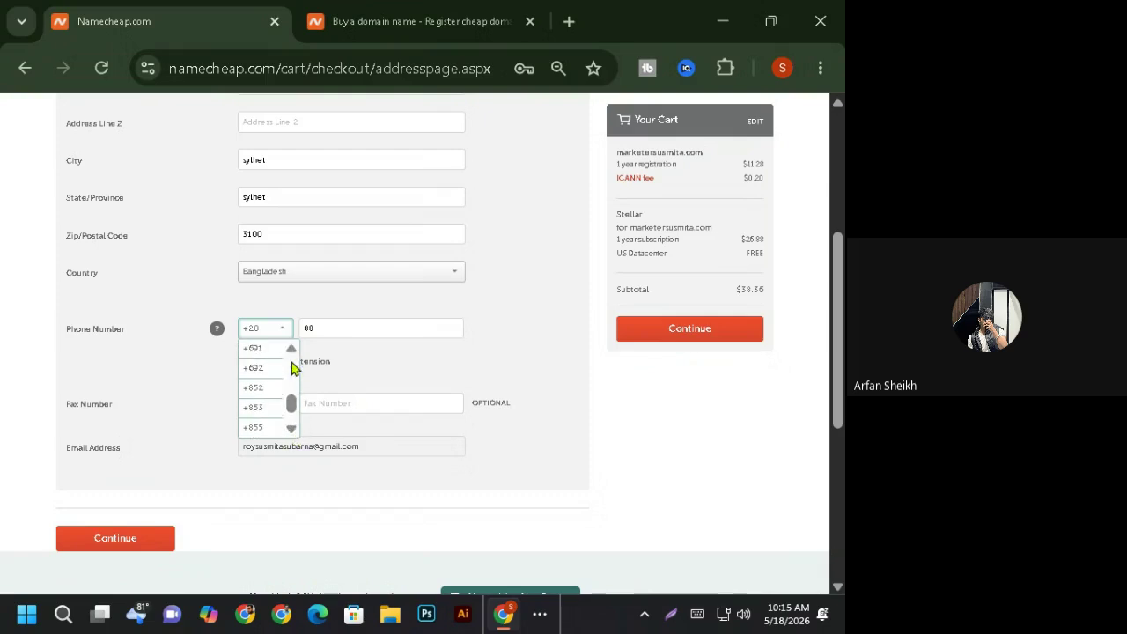
left_click(291, 430)
left_click(291, 430)
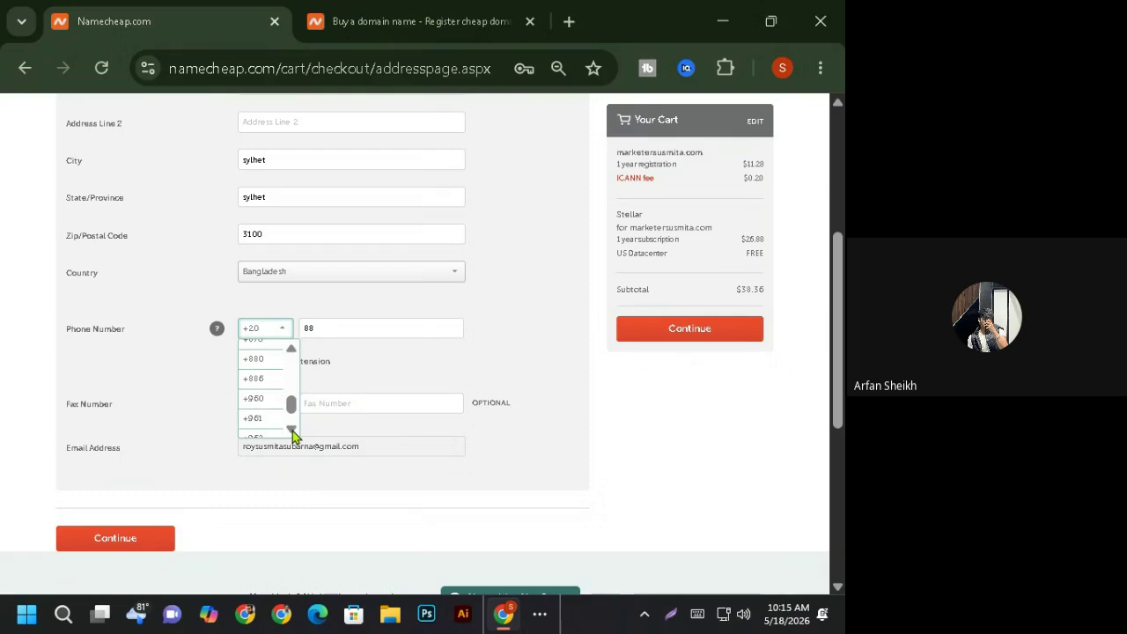
left_click(256, 360)
- Replace the partial phone number with the full number and submit the contact form
left_click_drag(329, 328, 310, 320)
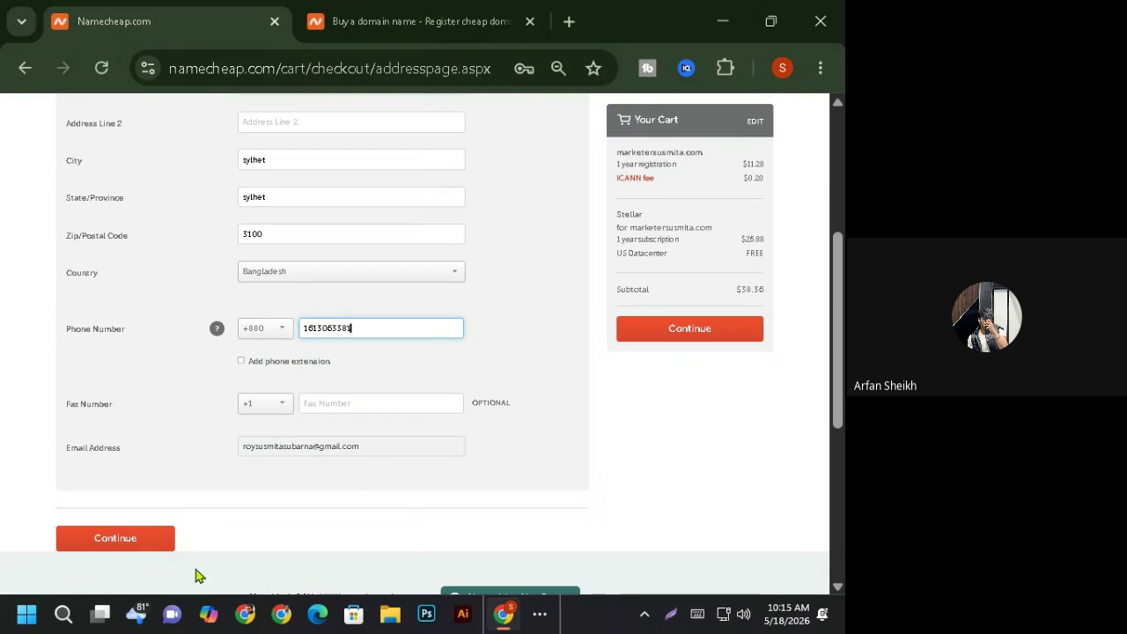
left_click(371, 525)
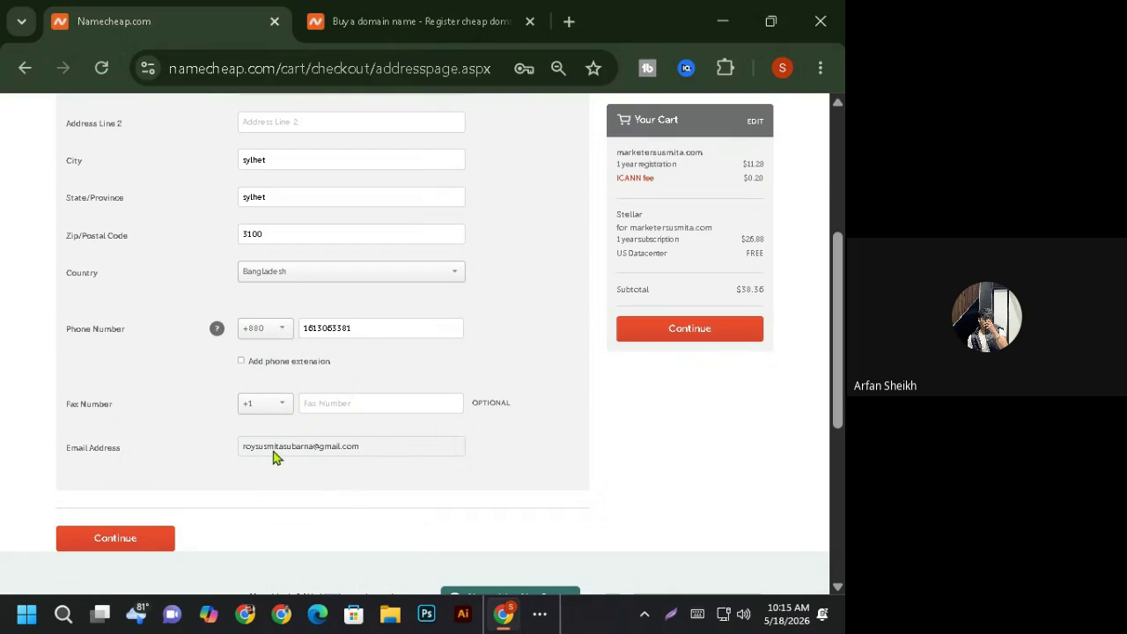
left_click(132, 540)
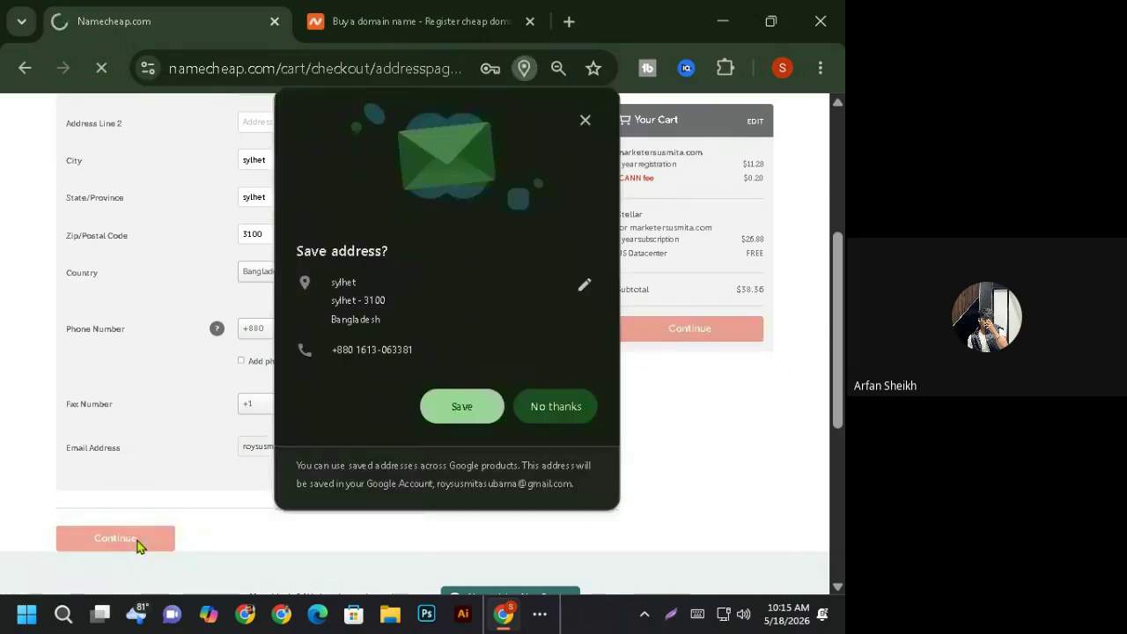
- Decline Chrome's address save and leave the Billing Contact on the default account contact
left_click(549, 410)
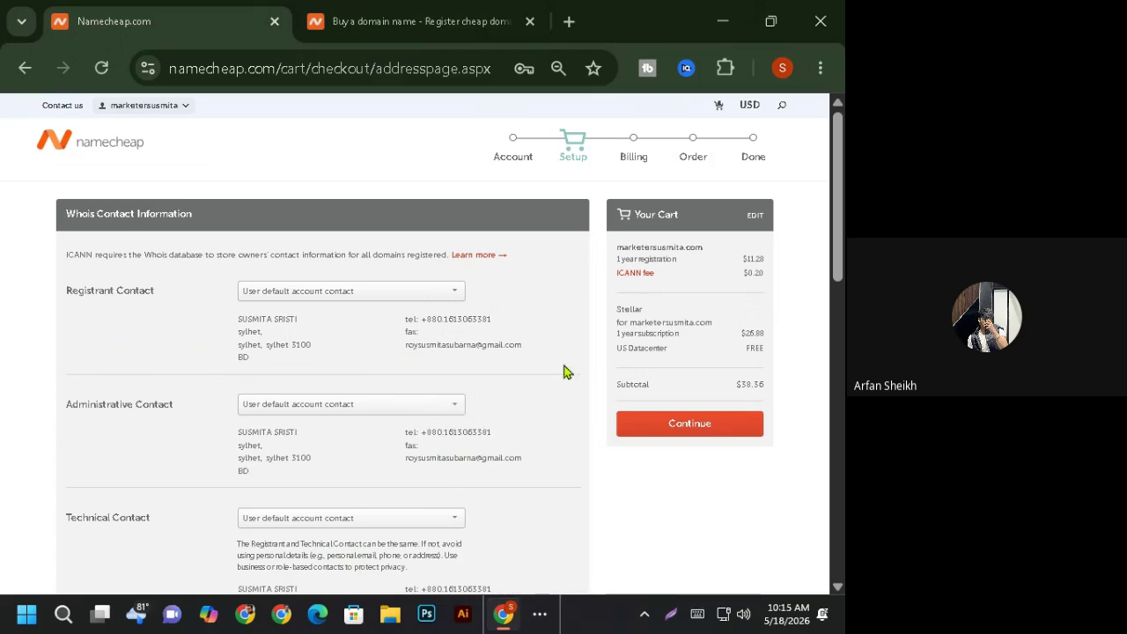
scroll(694, 249, "down", 2)
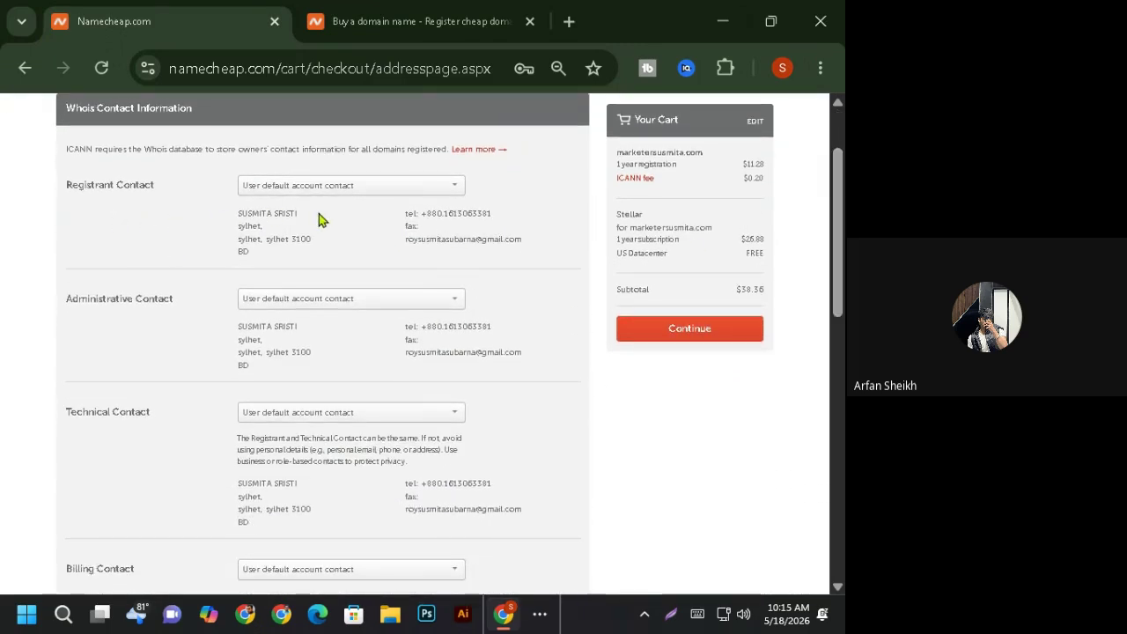
left_click_drag(837, 237, 839, 313)
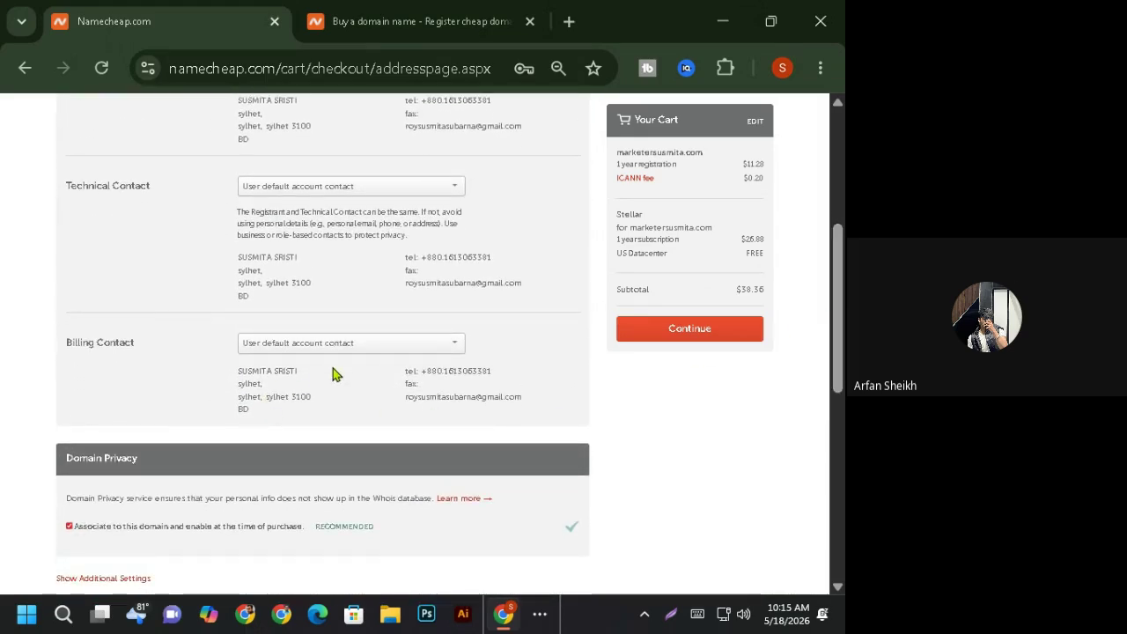
left_click(361, 344)
left_click(362, 344)
scroll(188, 491, "down", 2)
scroll(191, 490, "up", 6)
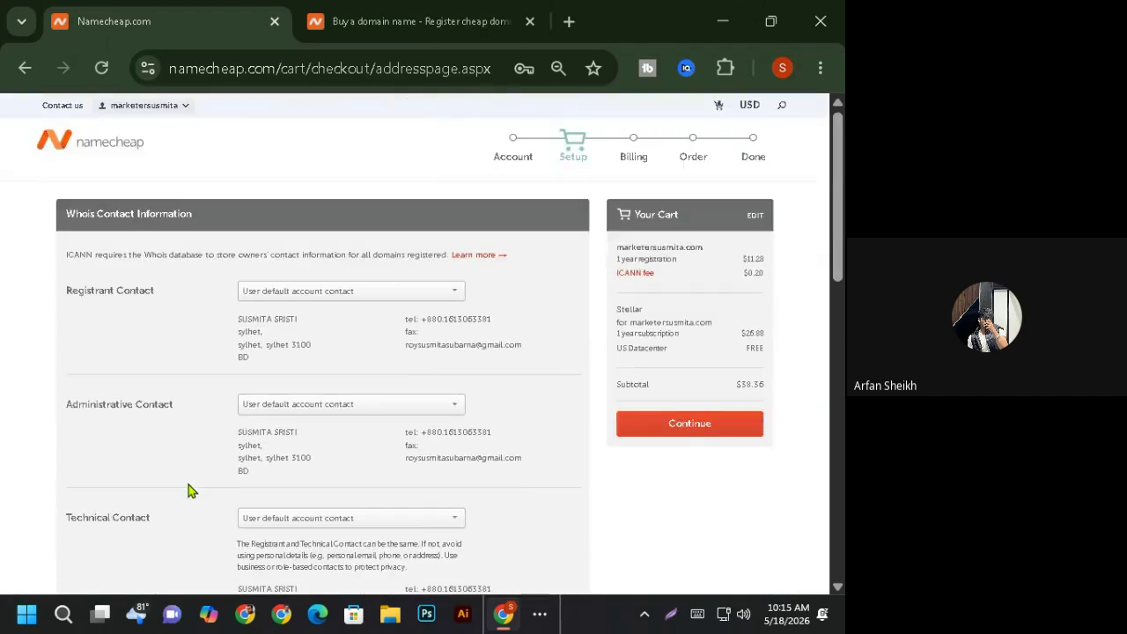
scroll(762, 250, "down", 2)
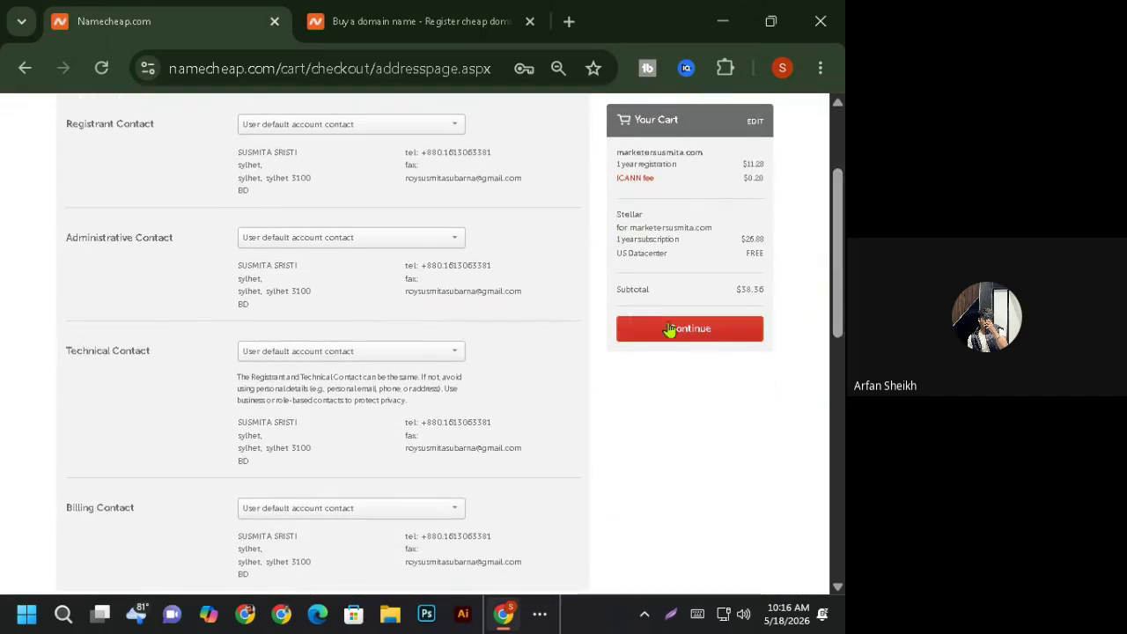
- Continue to the Billing step and dismiss the autofill suggestions on Name on Card
left_click(692, 333)
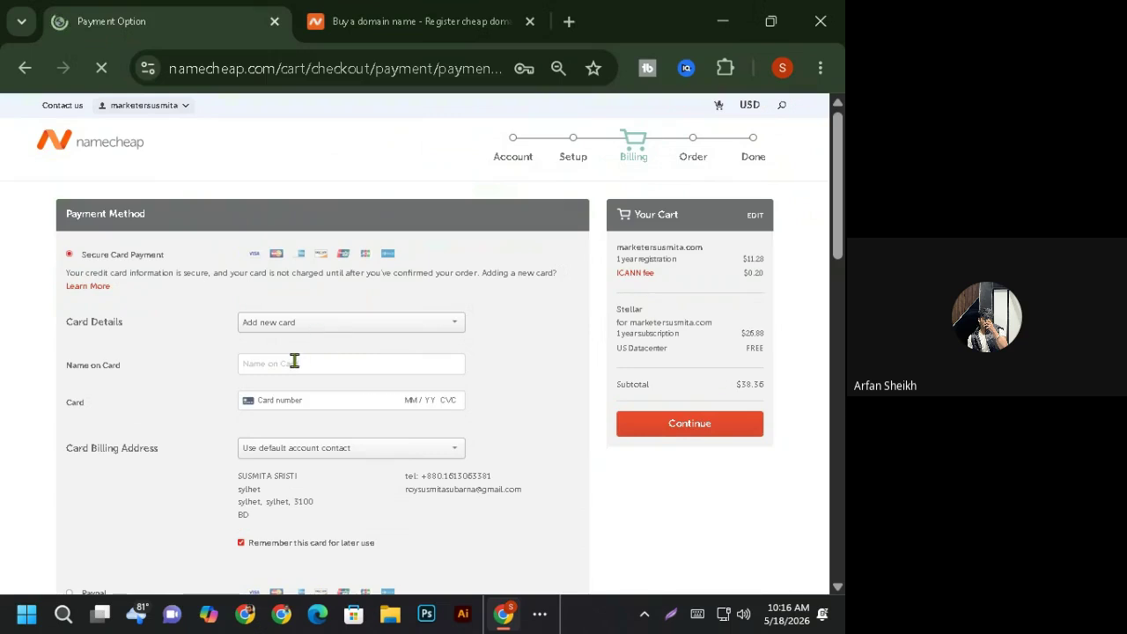
left_click(294, 362)
left_click(174, 380)
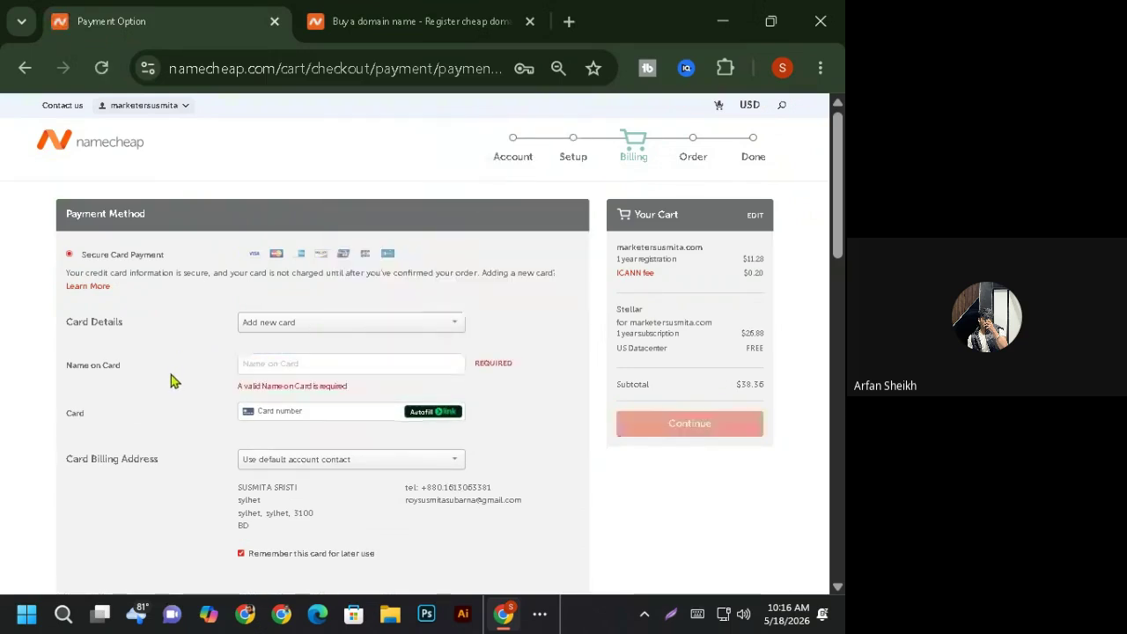
- Search Google in a new tab for 'card font and back'
left_click(569, 21)
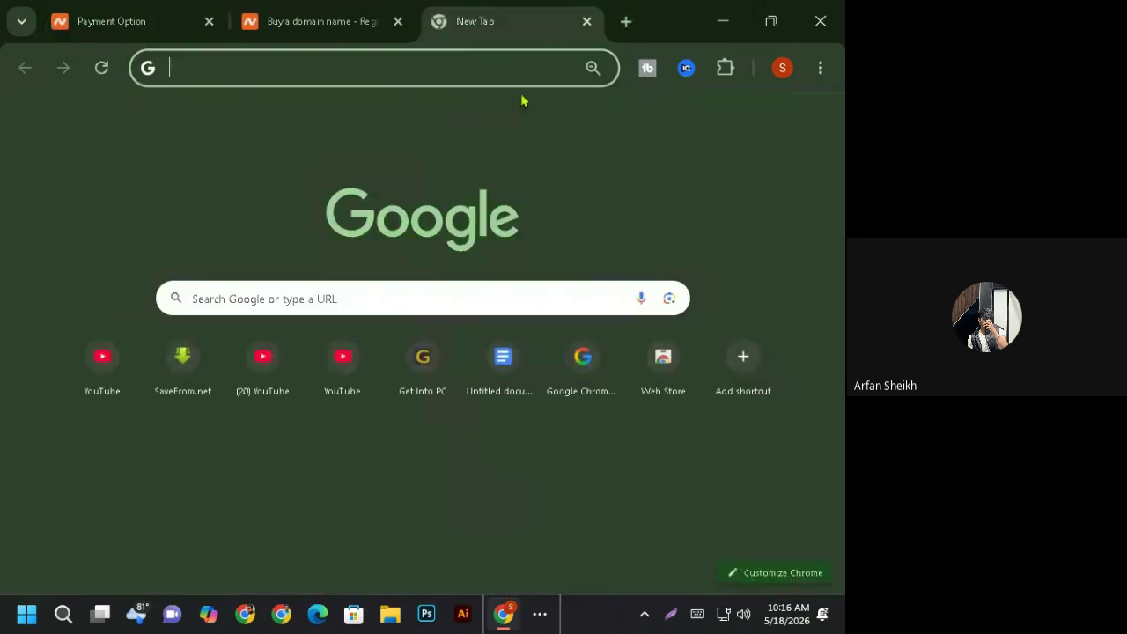
left_click(379, 289)
type("c")
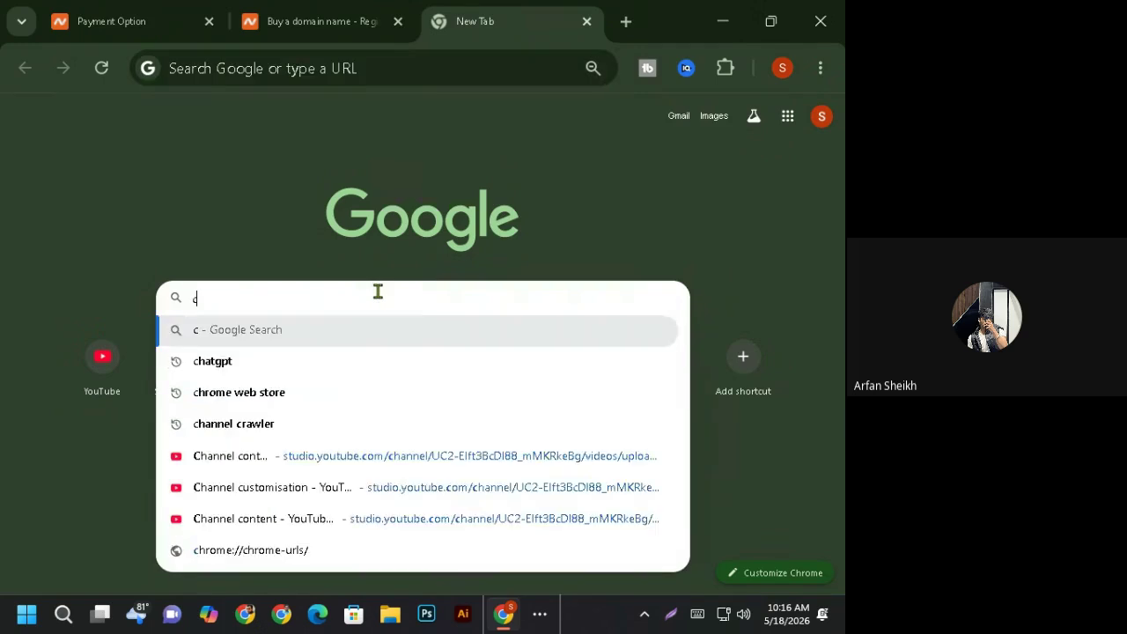
type("ard f")
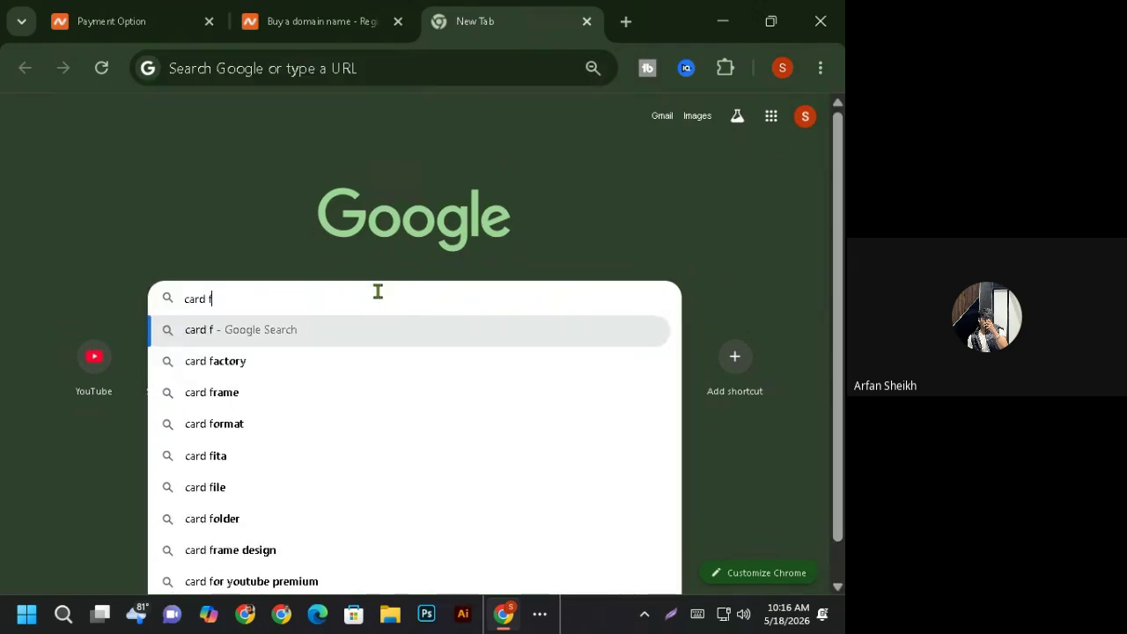
type("ont")
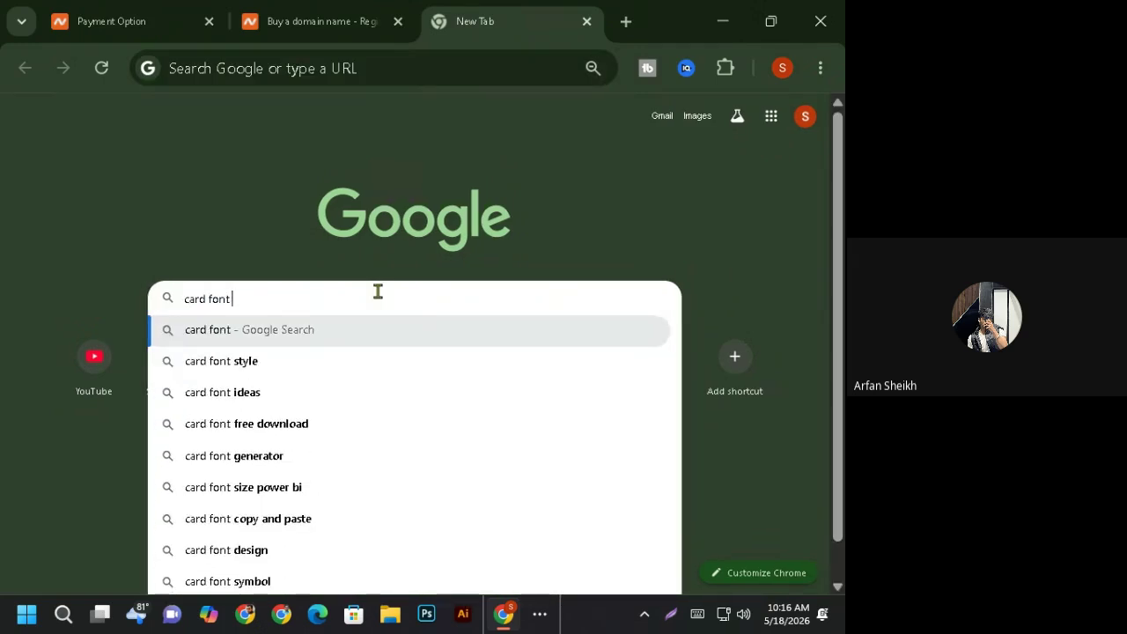
type(" and")
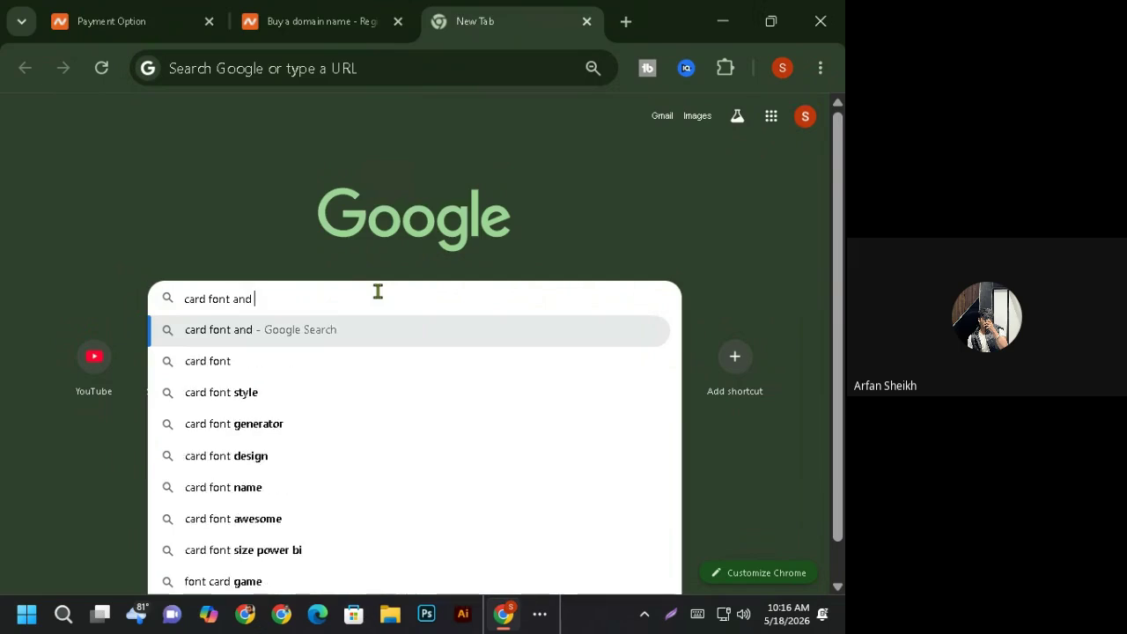
type(" back")
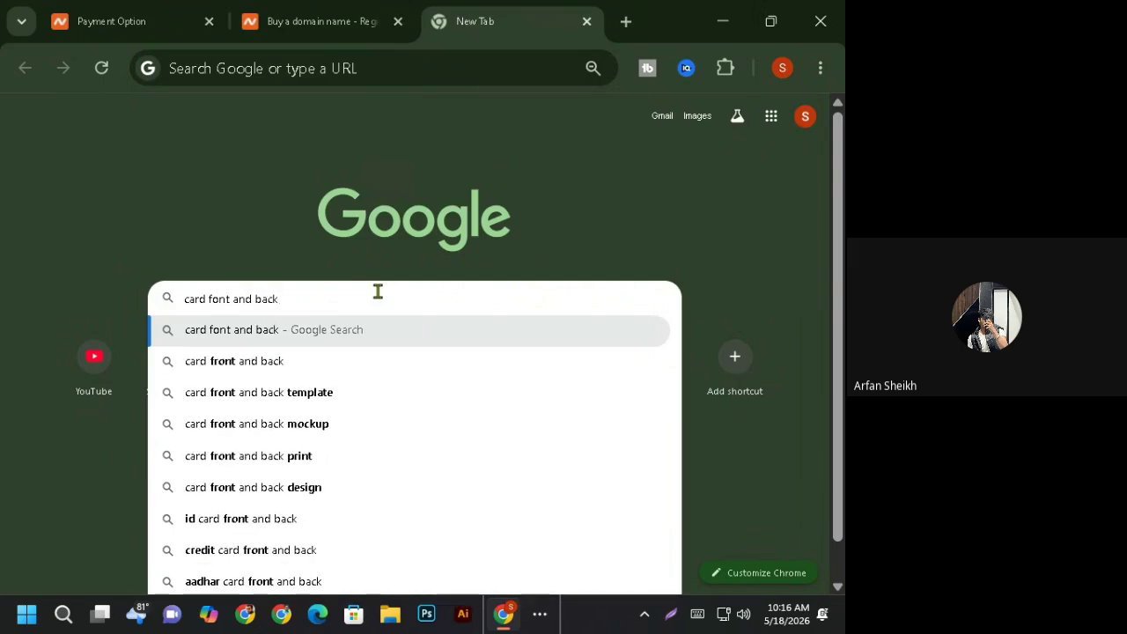
key("Return")
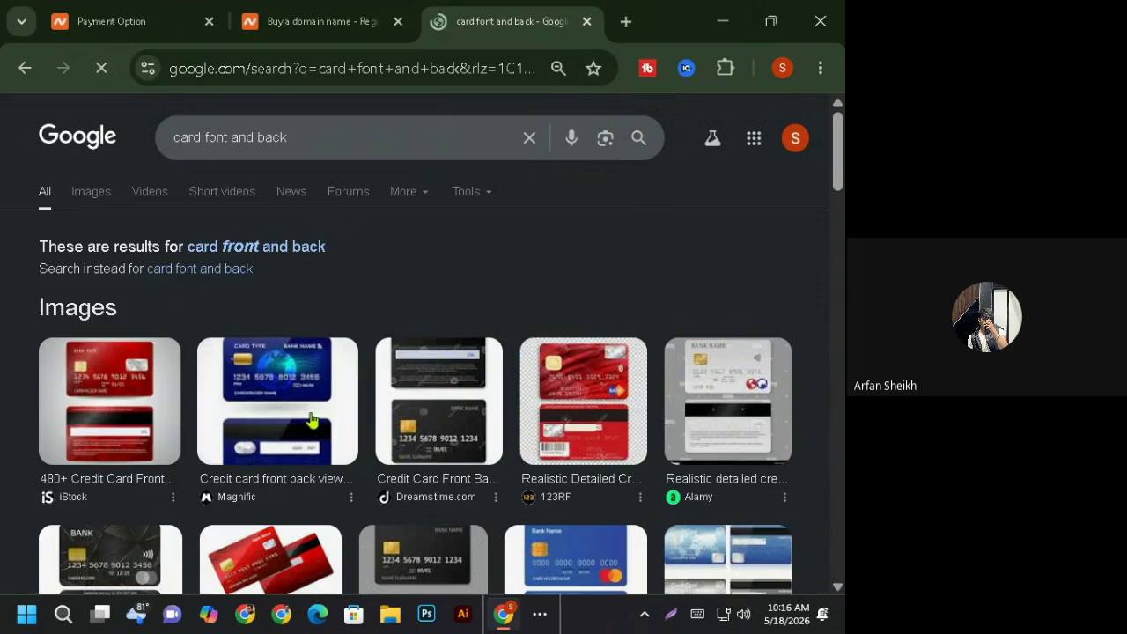
- Open the blue card front-and-back mockup image in a new tab, then return to Namecheap
right_click(244, 388)
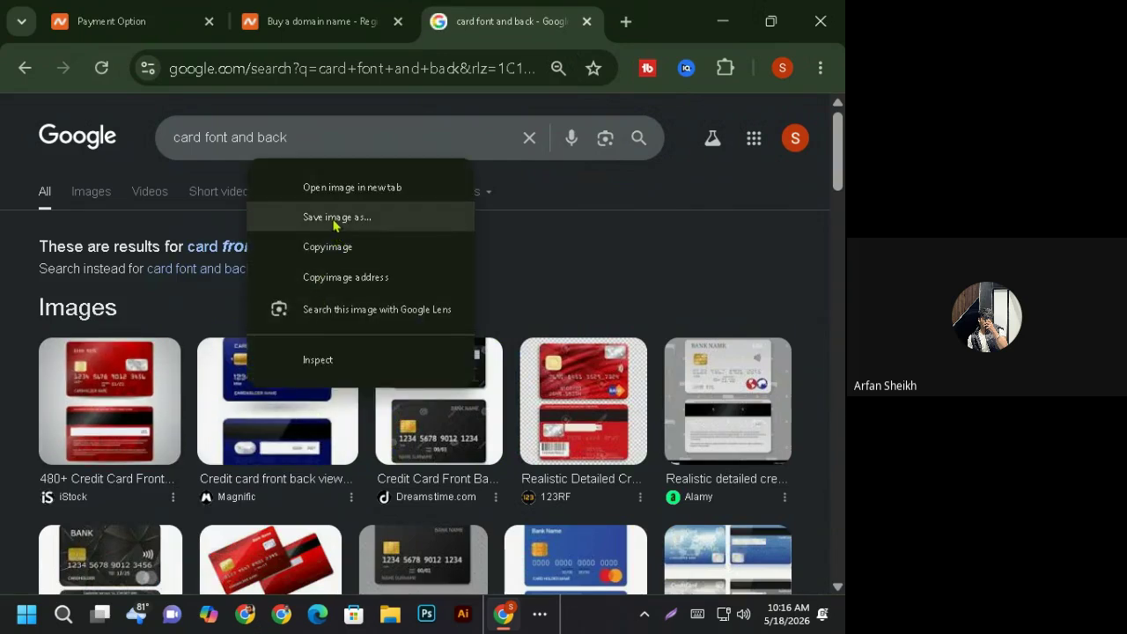
left_click(352, 192)
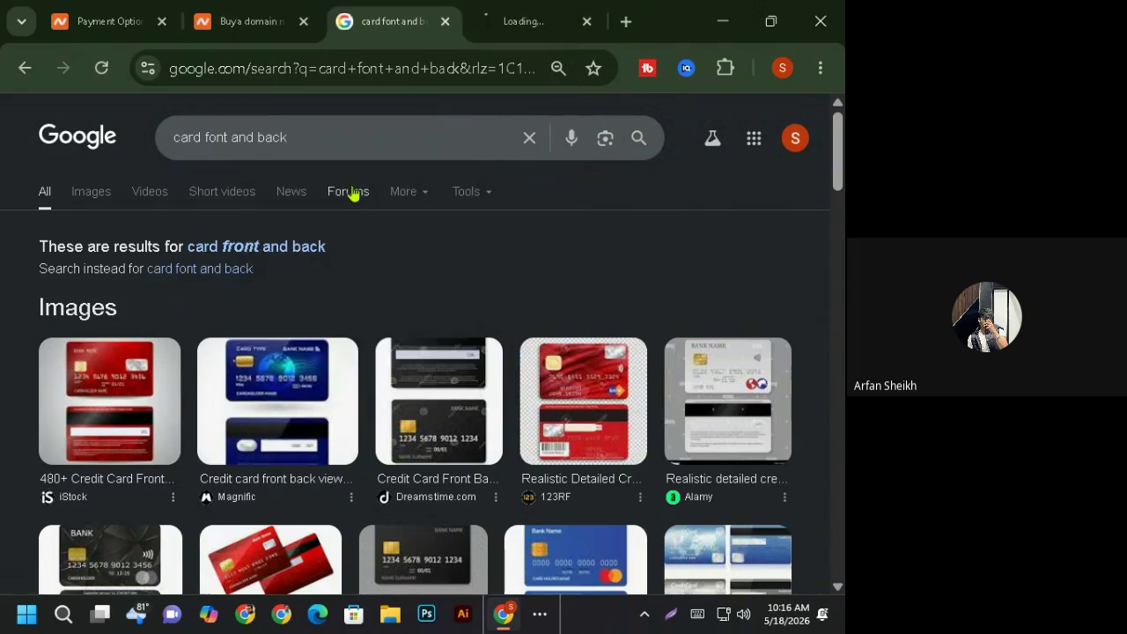
left_click(531, 30)
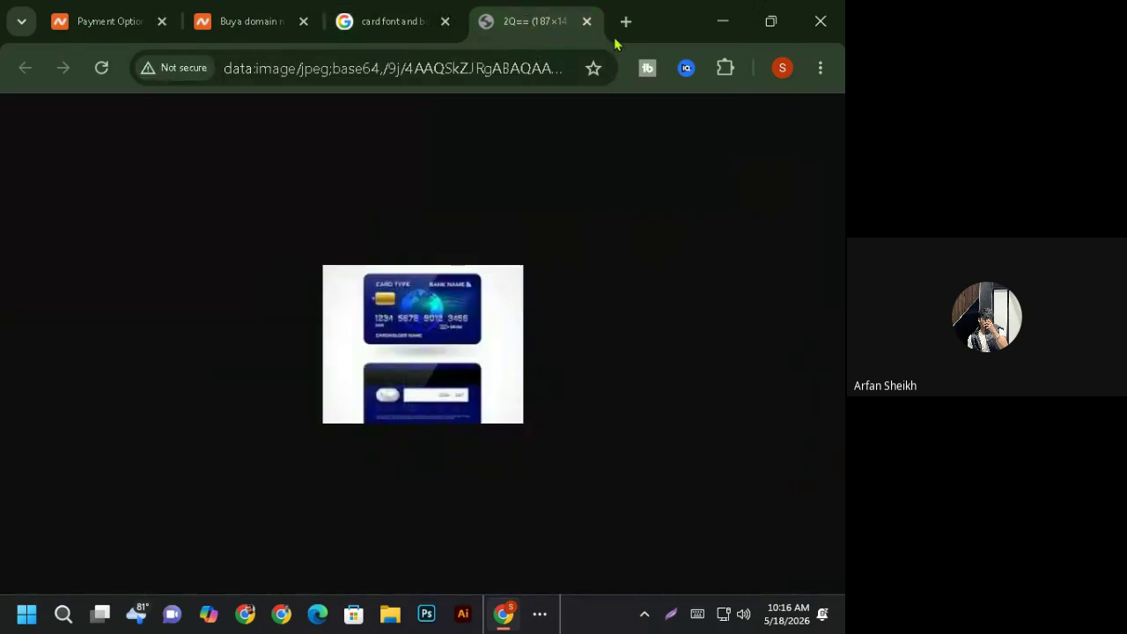
left_click(587, 21)
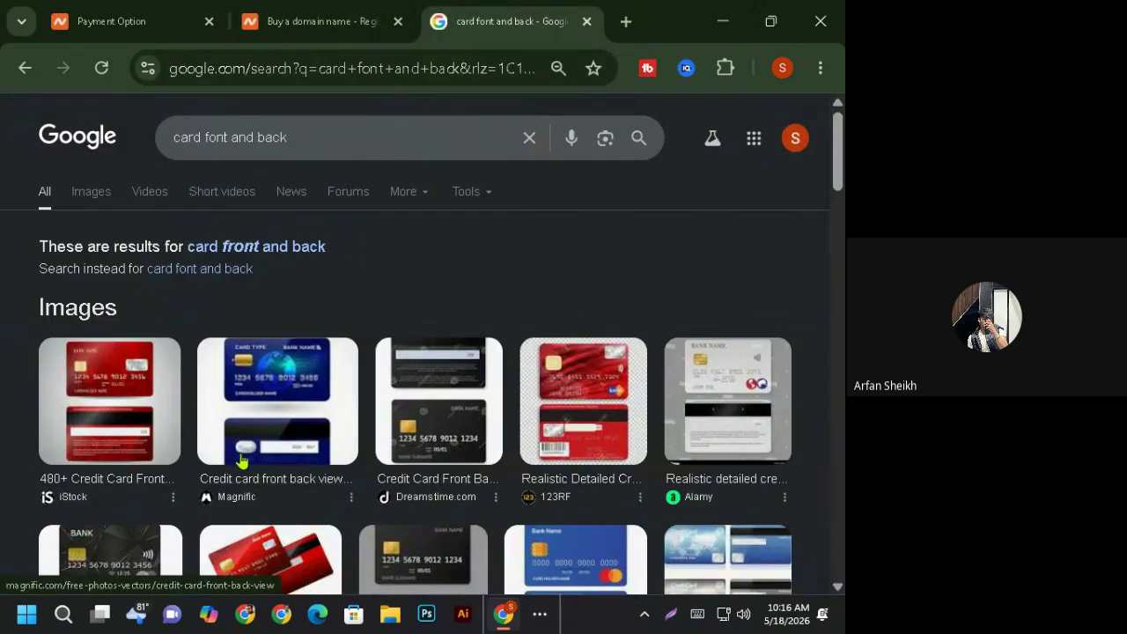
left_click(300, 388)
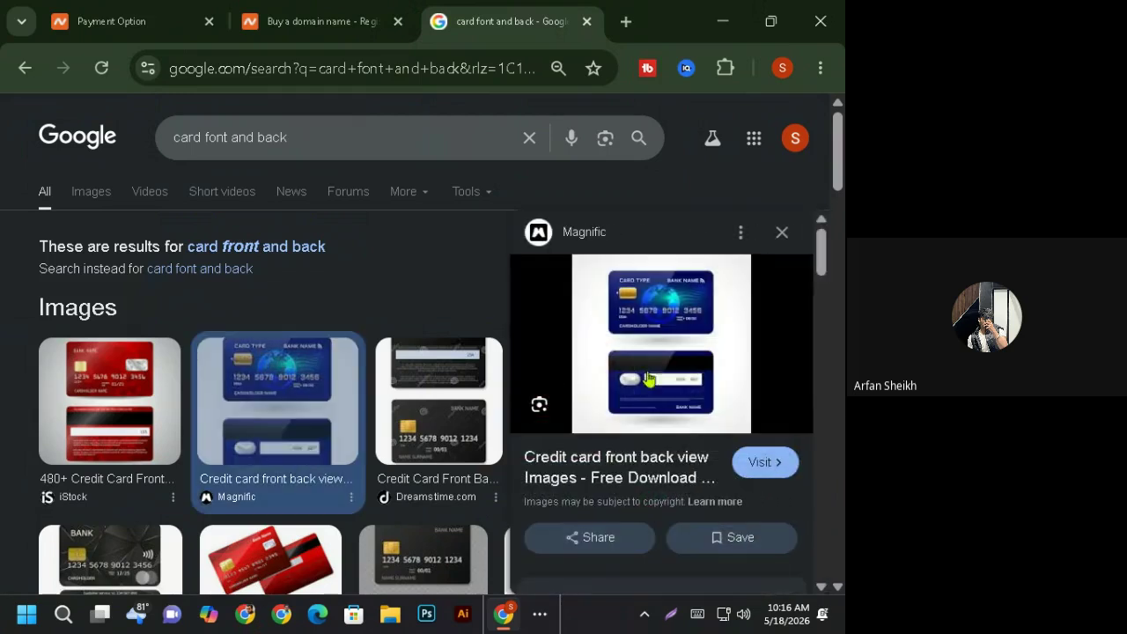
right_click(679, 360)
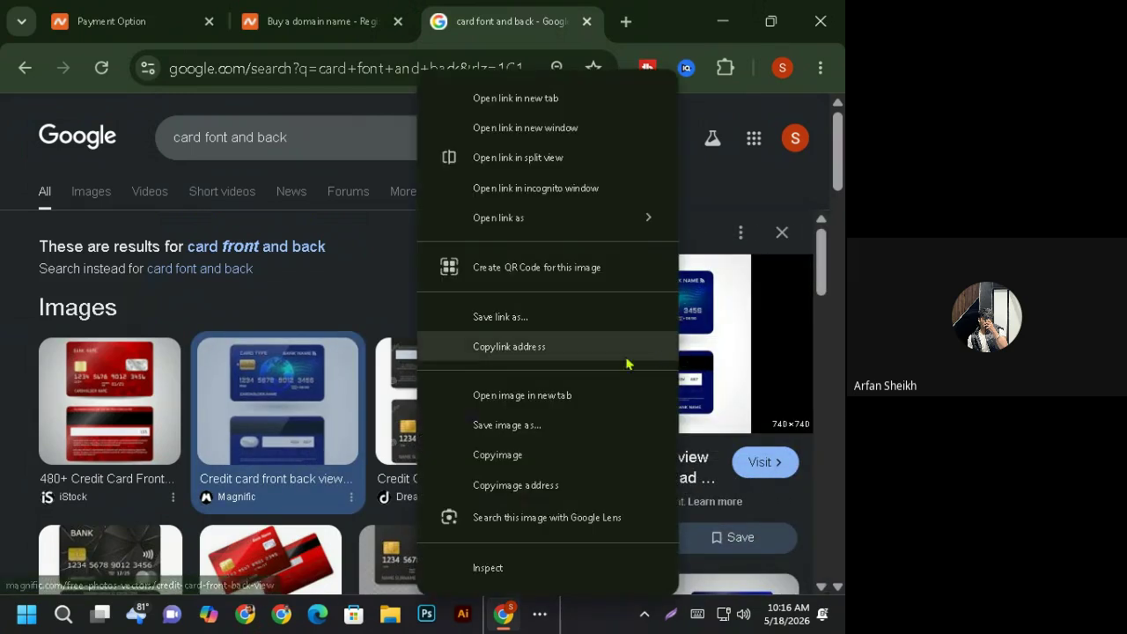
left_click(525, 398)
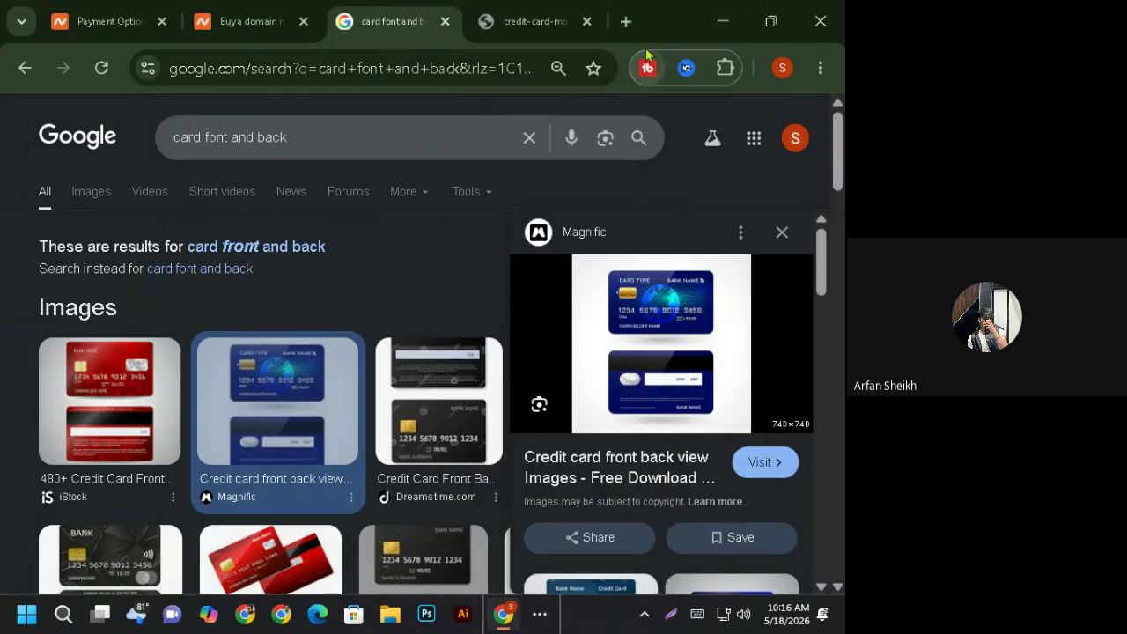
left_click(533, 21)
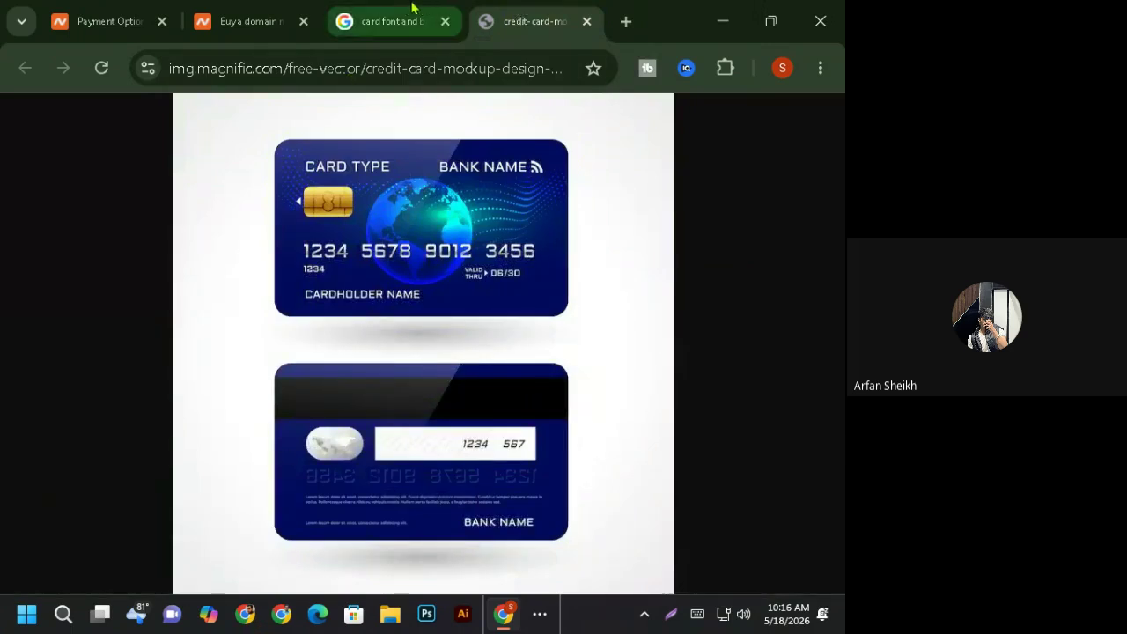
left_click(267, 21)
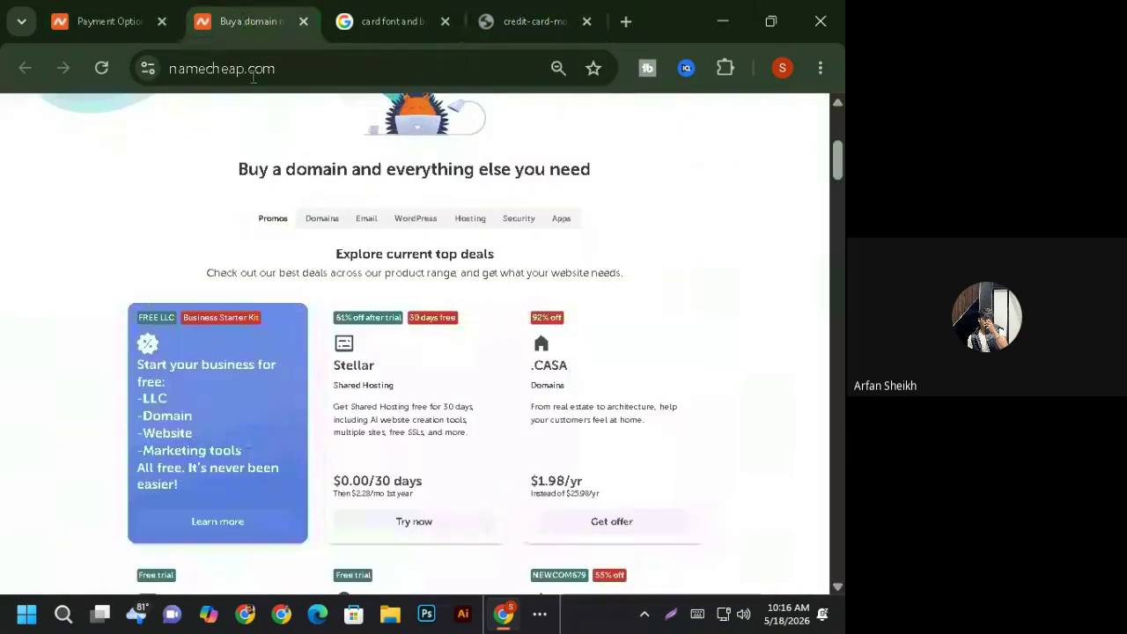
- Start the Name on Card and card number fields, comparing against the card mockup tab
left_click(107, 22)
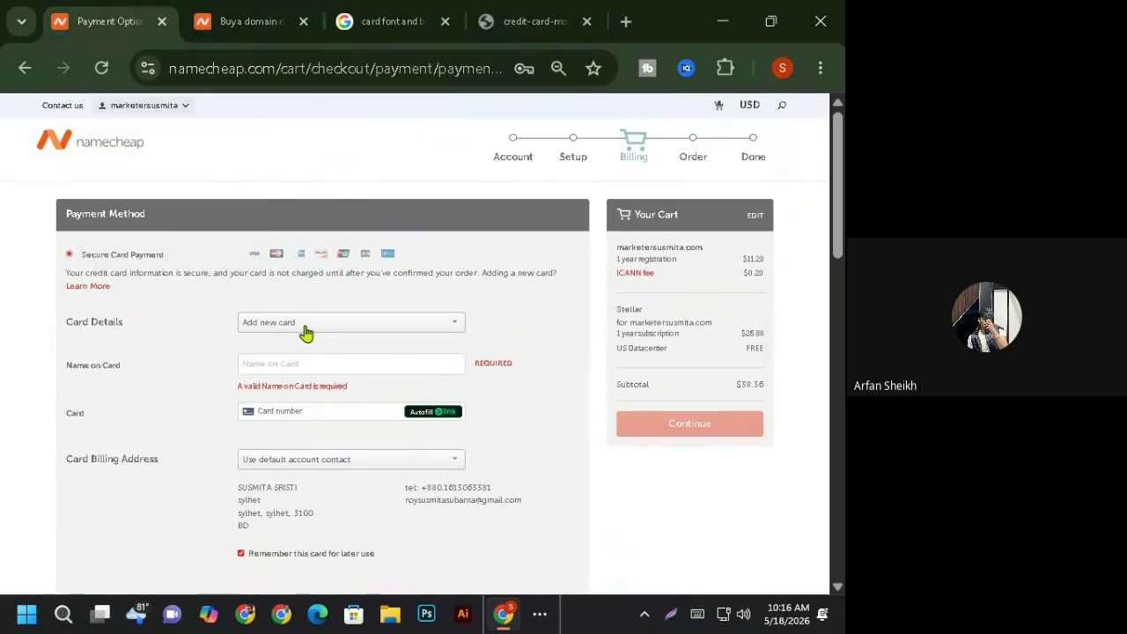
left_click(303, 328)
left_click(209, 355)
left_click(267, 363)
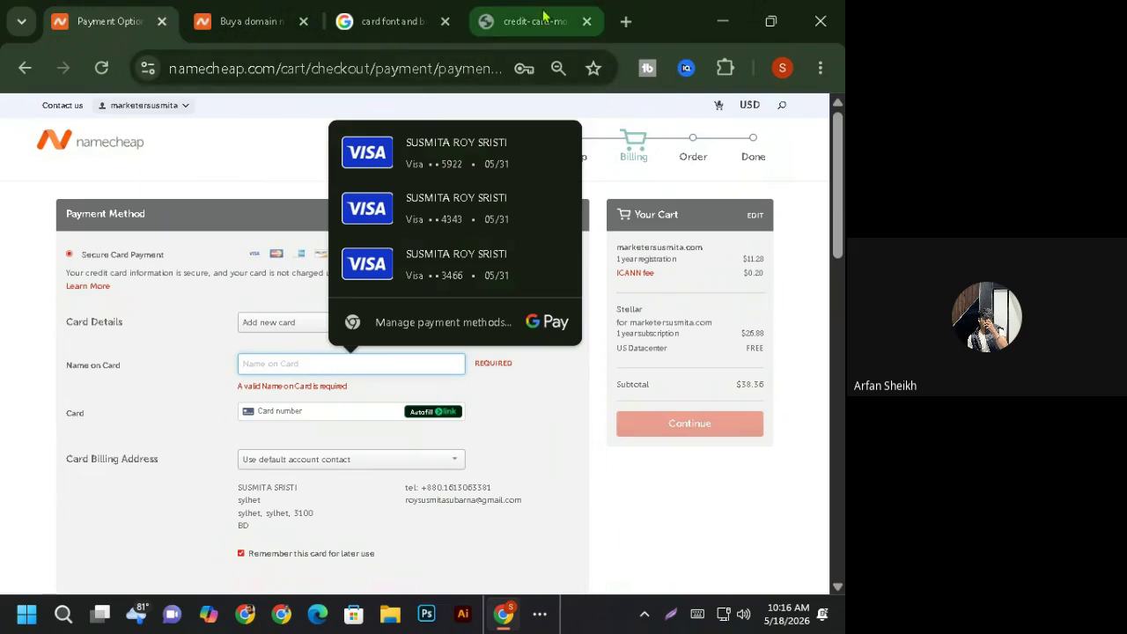
left_click(509, 21)
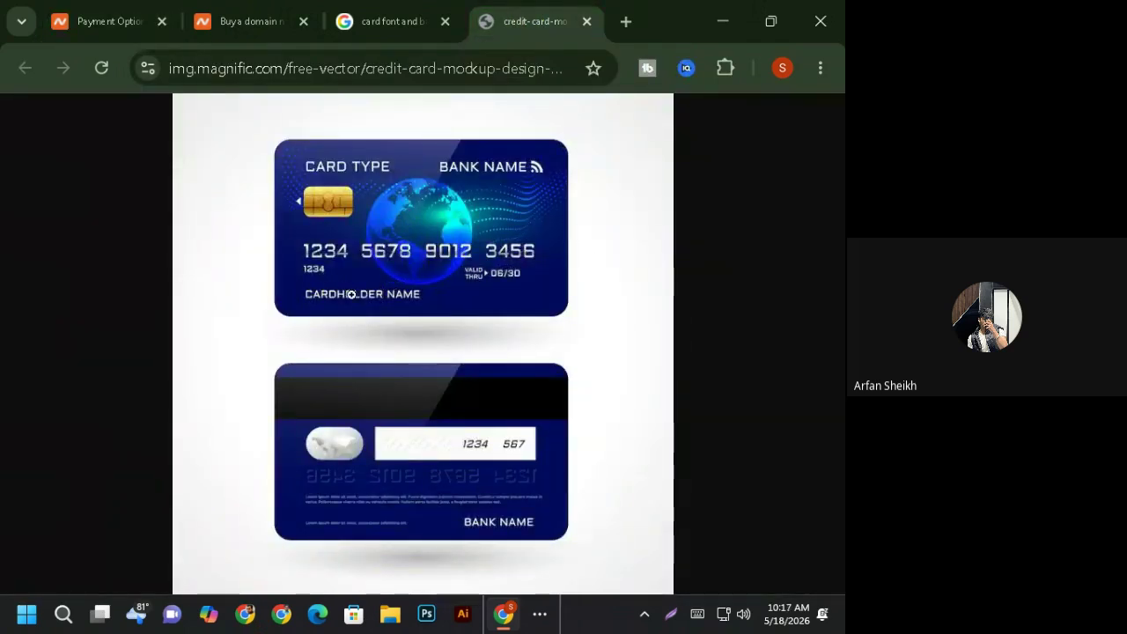
left_click(115, 21)
left_click(290, 412)
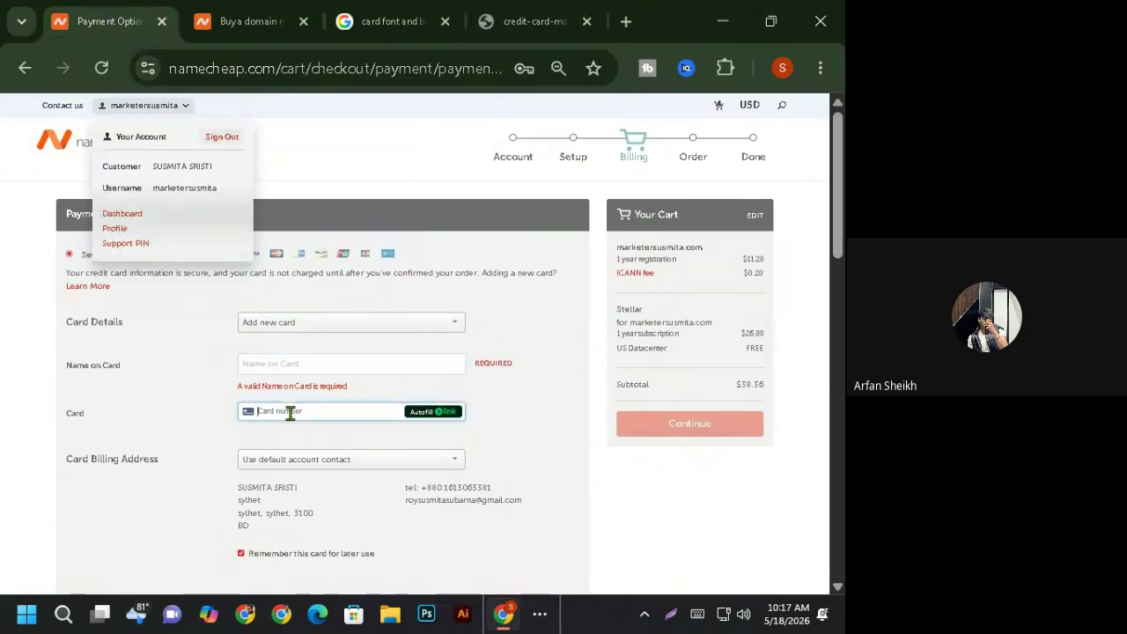
left_click(523, 12)
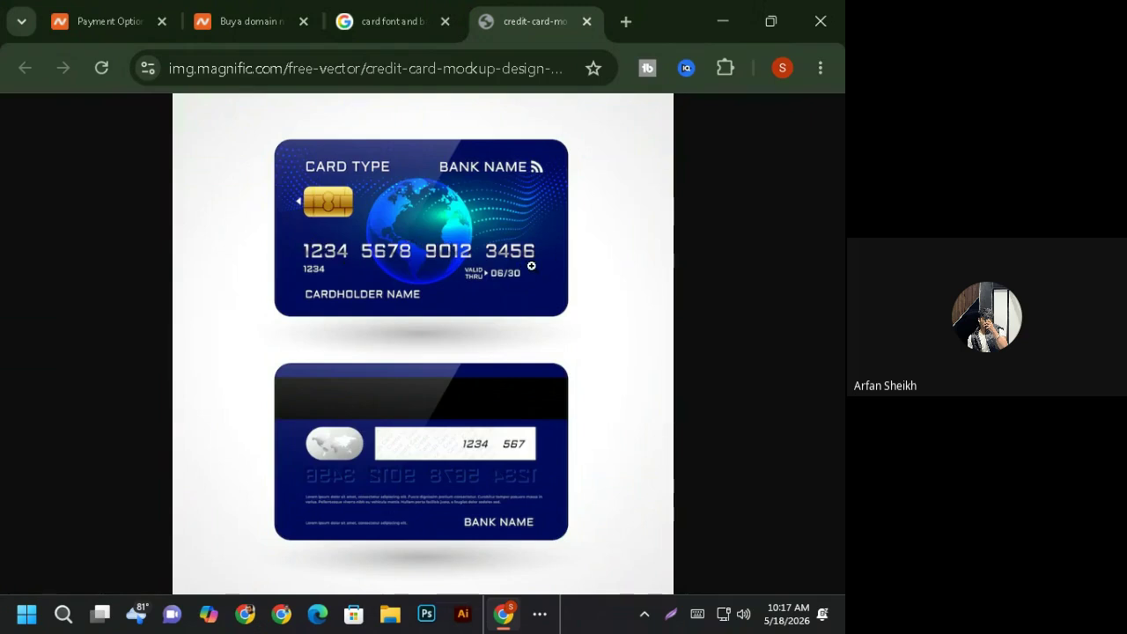
left_click(91, 24)
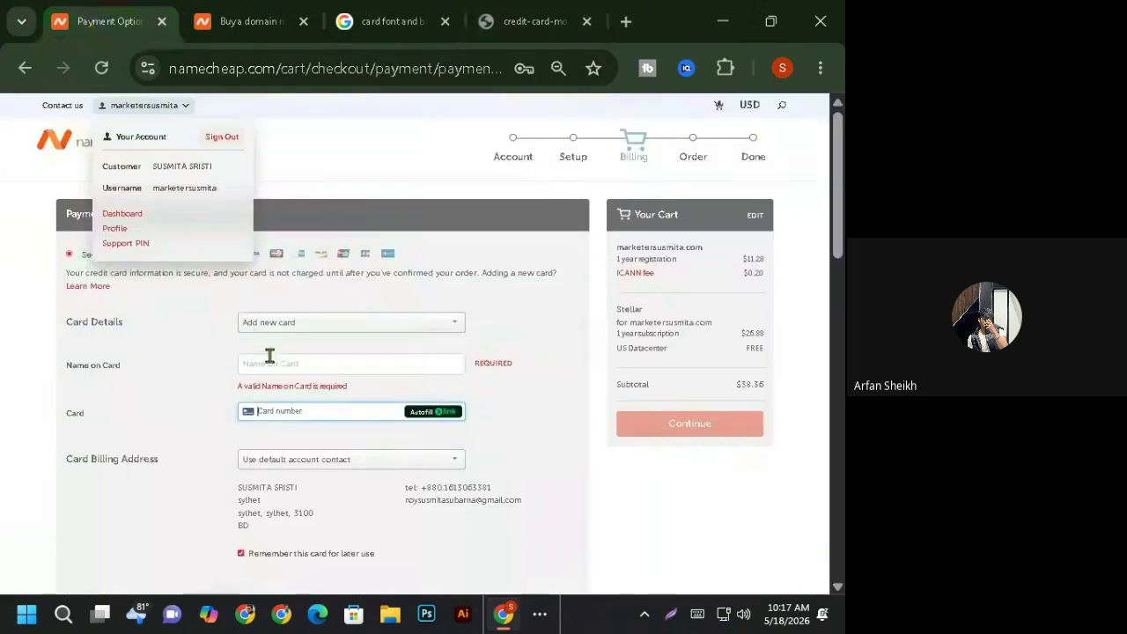
- Fill the card name, number and expiry from a saved Chrome card
left_click(348, 410)
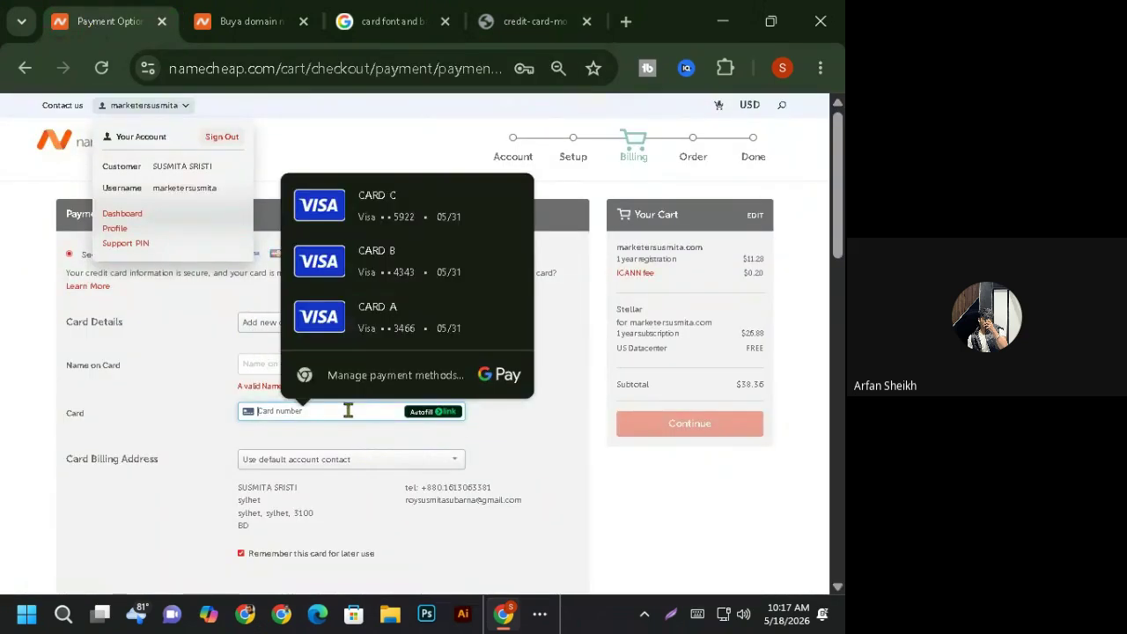
left_click(440, 205)
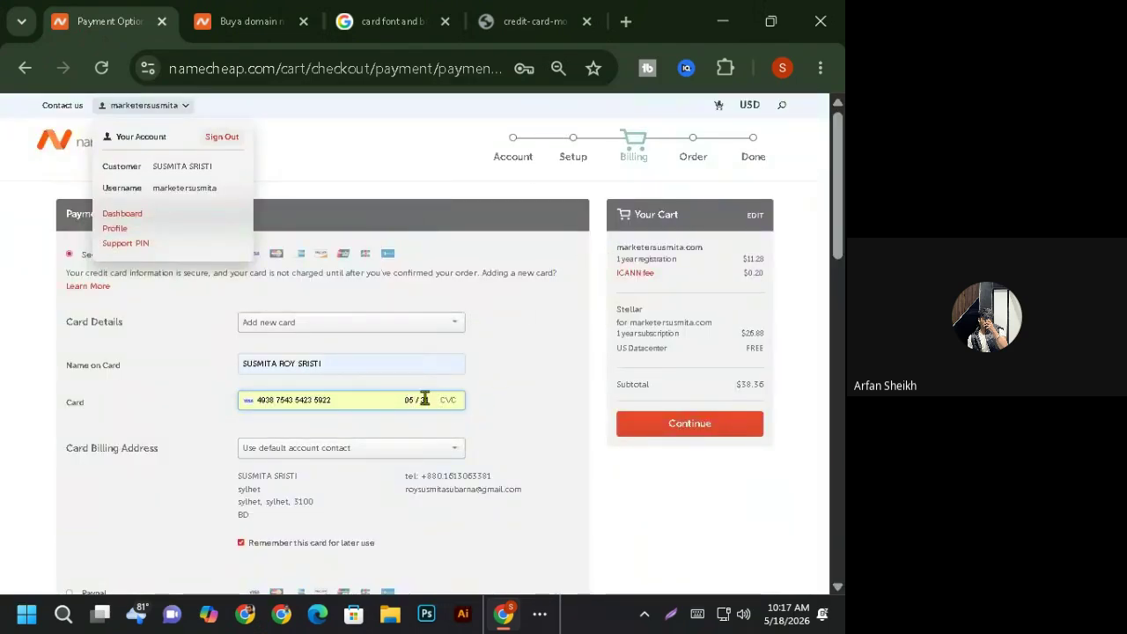
left_click(524, 34)
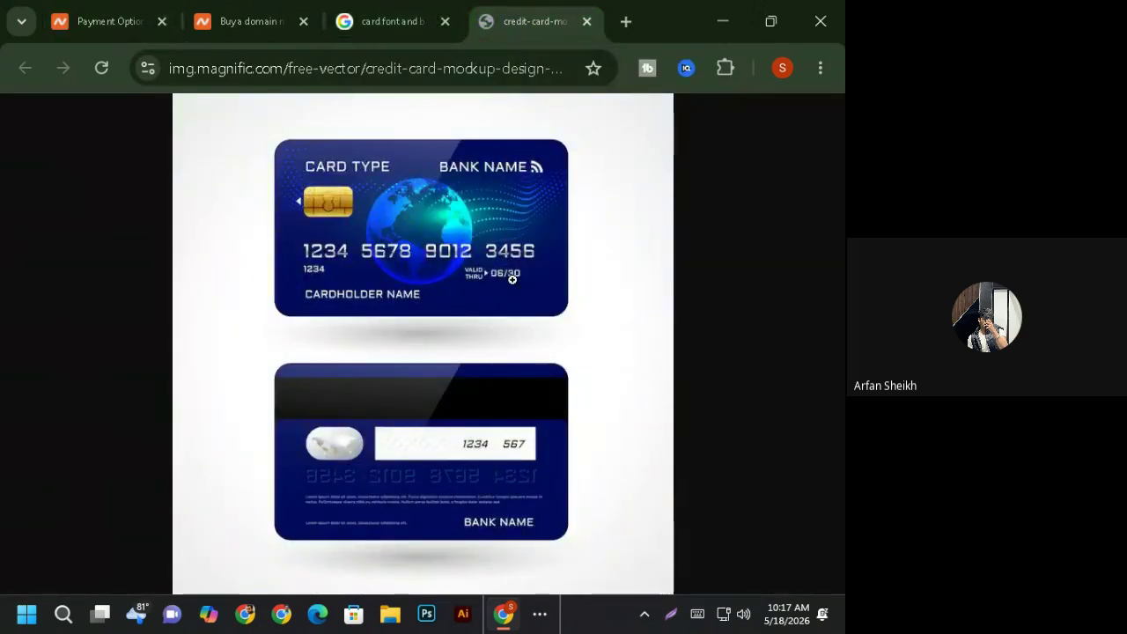
left_click(141, 24)
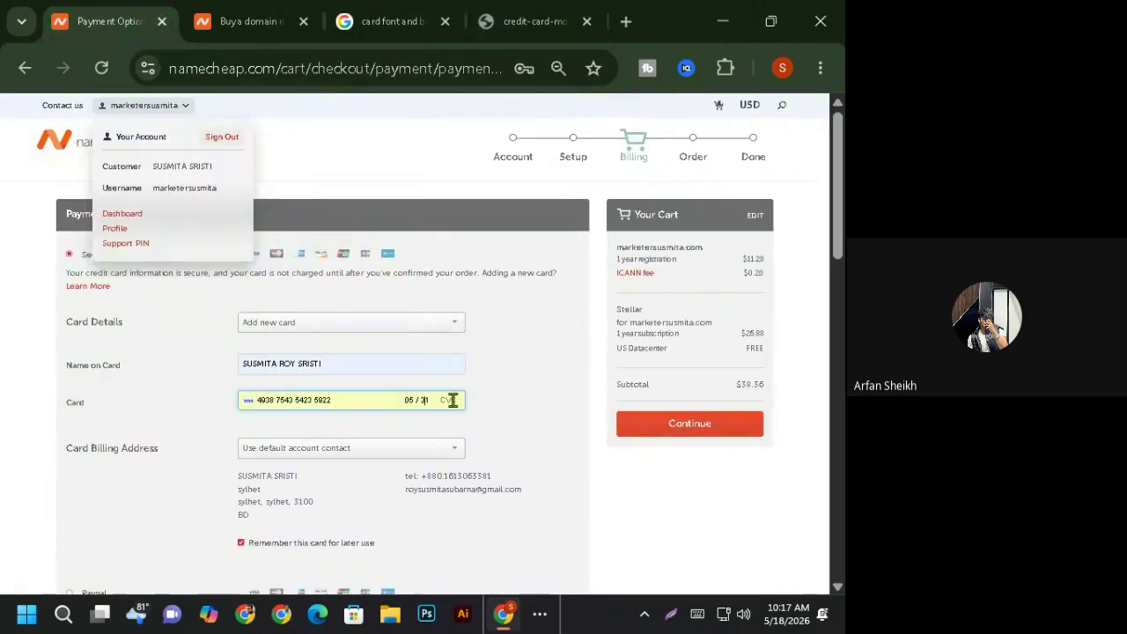
left_click(544, 15)
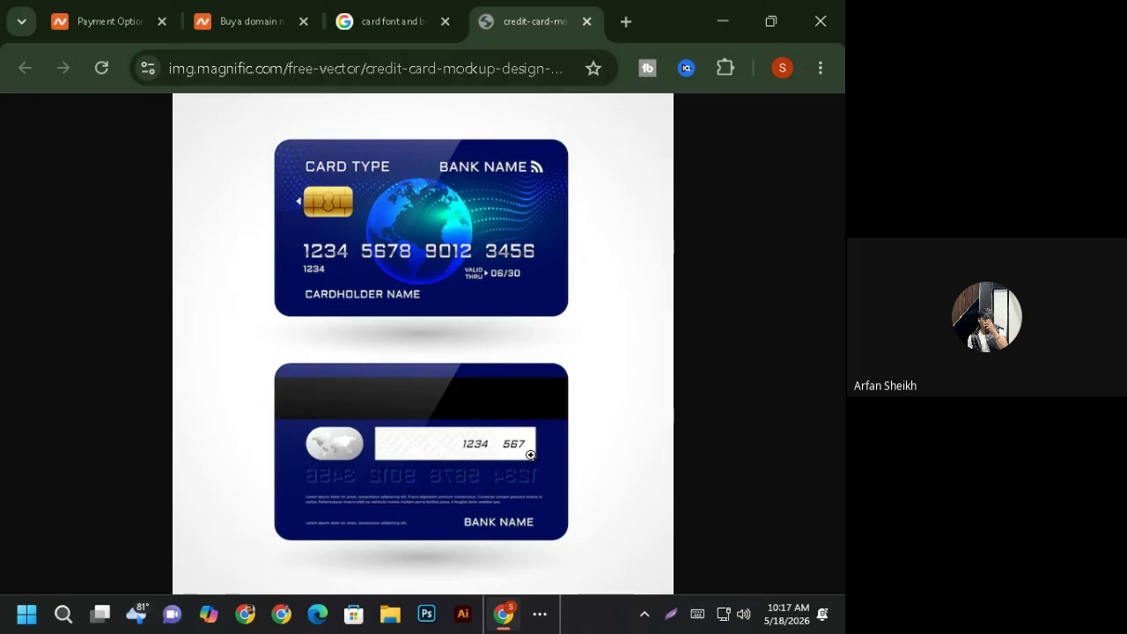
left_click(120, 21)
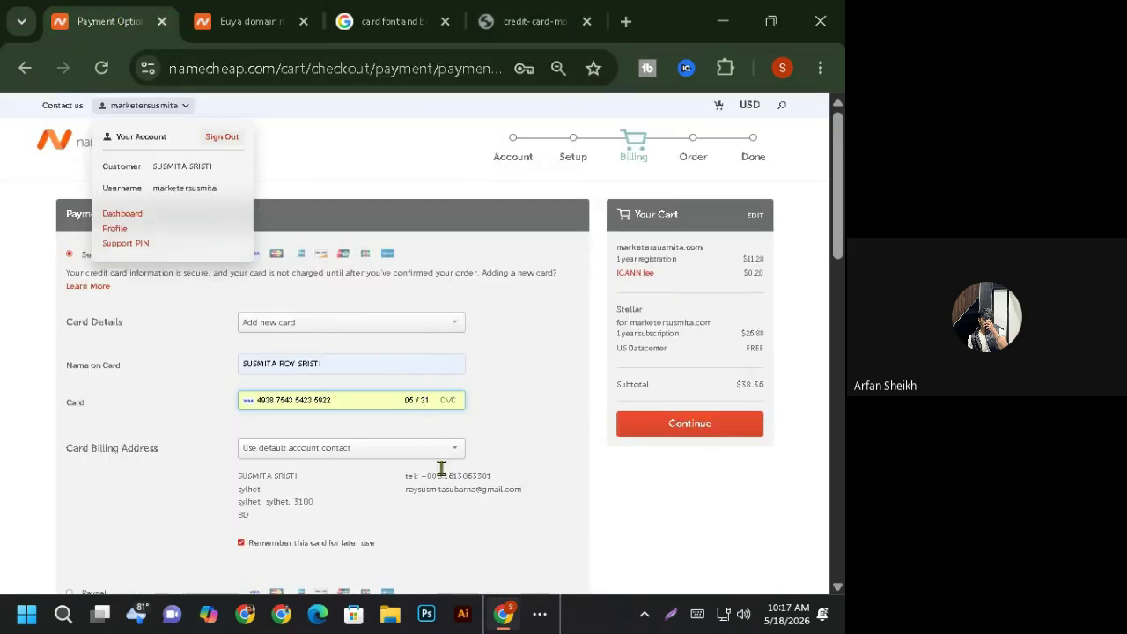
scroll(392, 462, "down", 2)
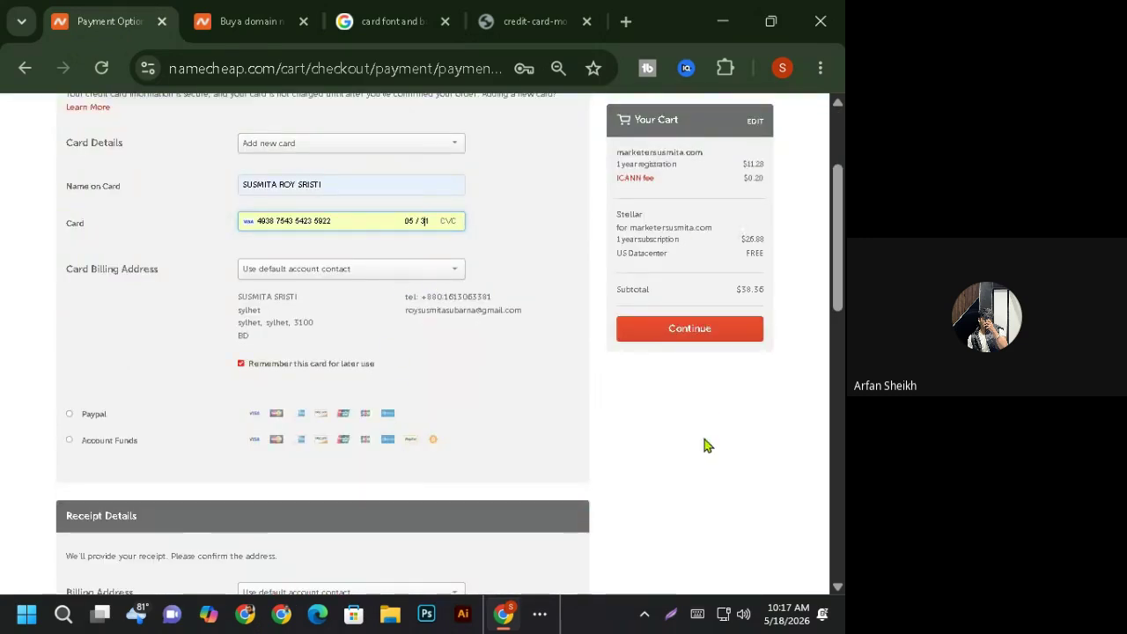
scroll(440, 568, "up", 2)
left_click(450, 401)
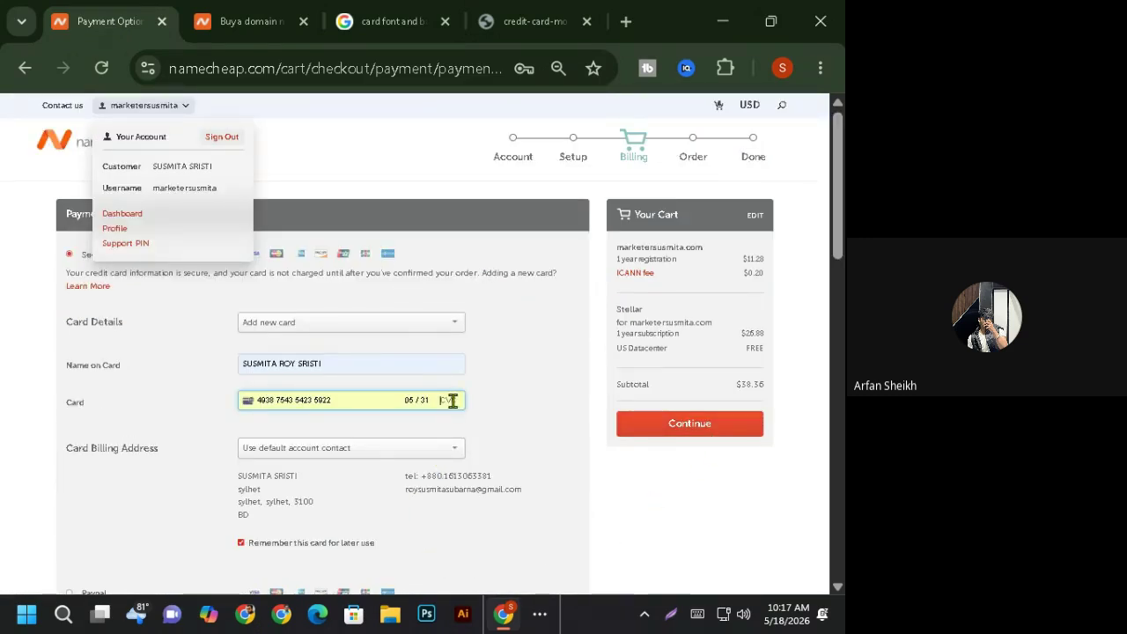
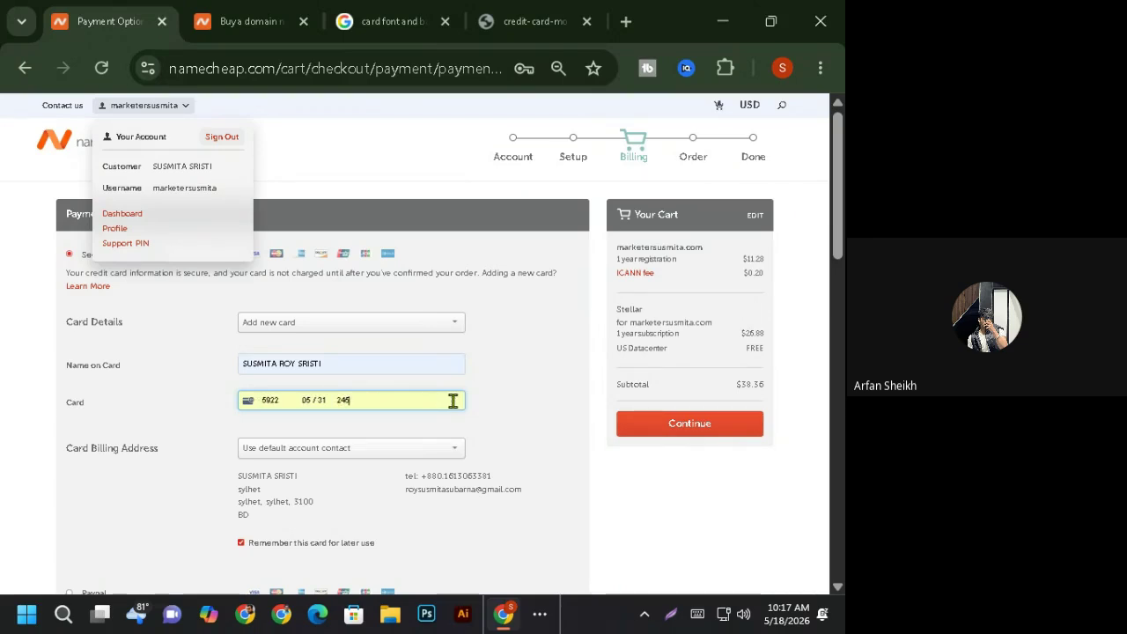
left_click(538, 420)
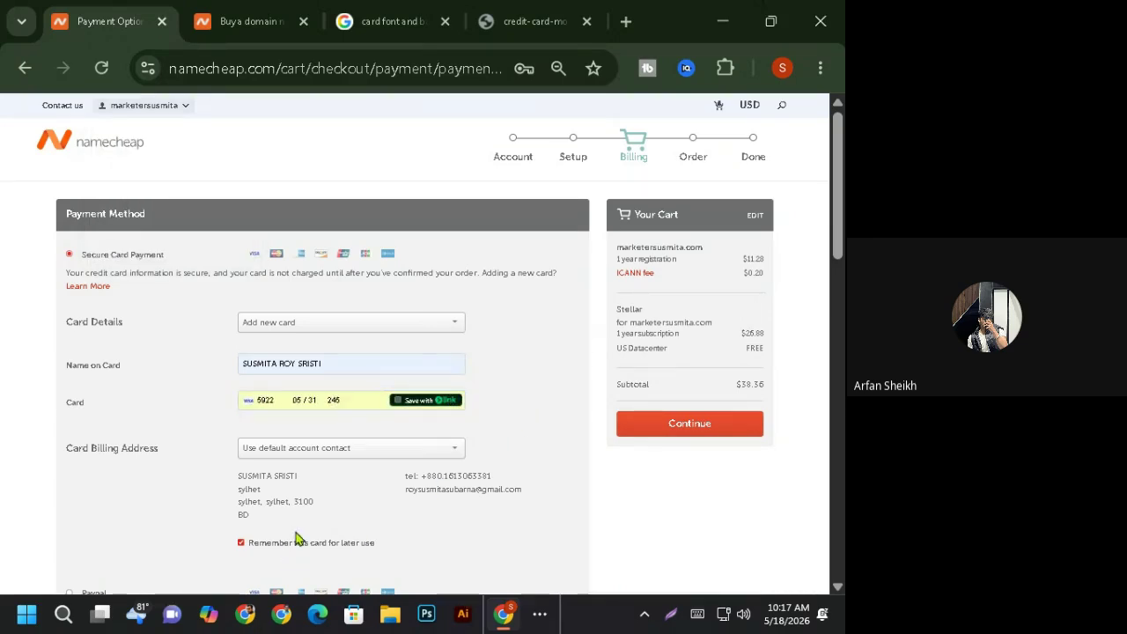
left_click(318, 453)
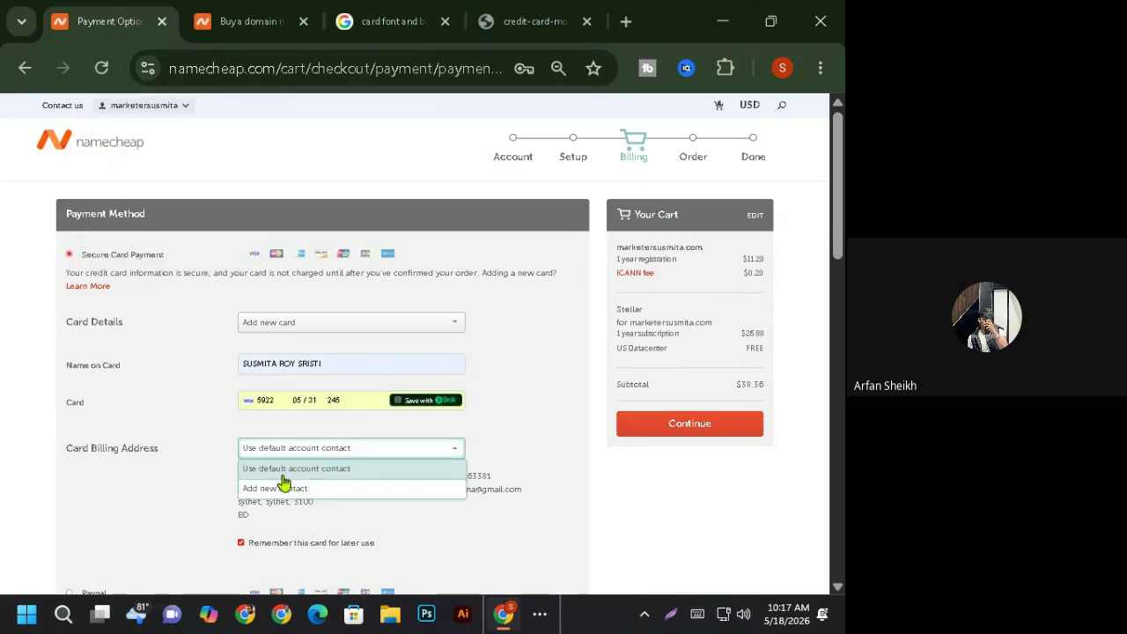
left_click(220, 491)
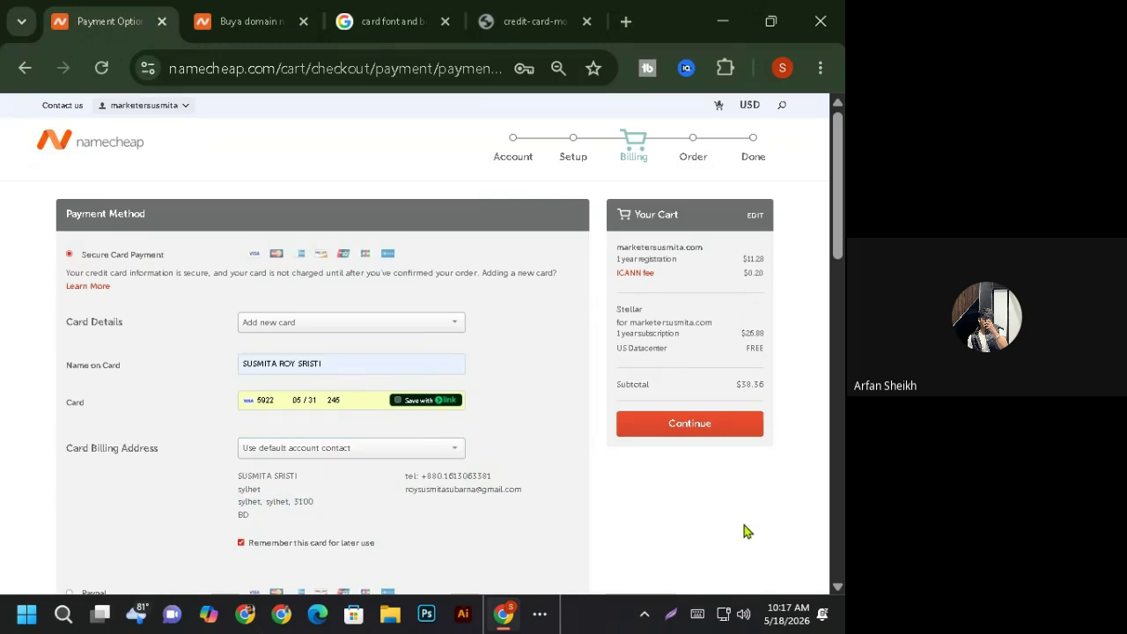
scroll(745, 531, "down", 2)
left_click(665, 338)
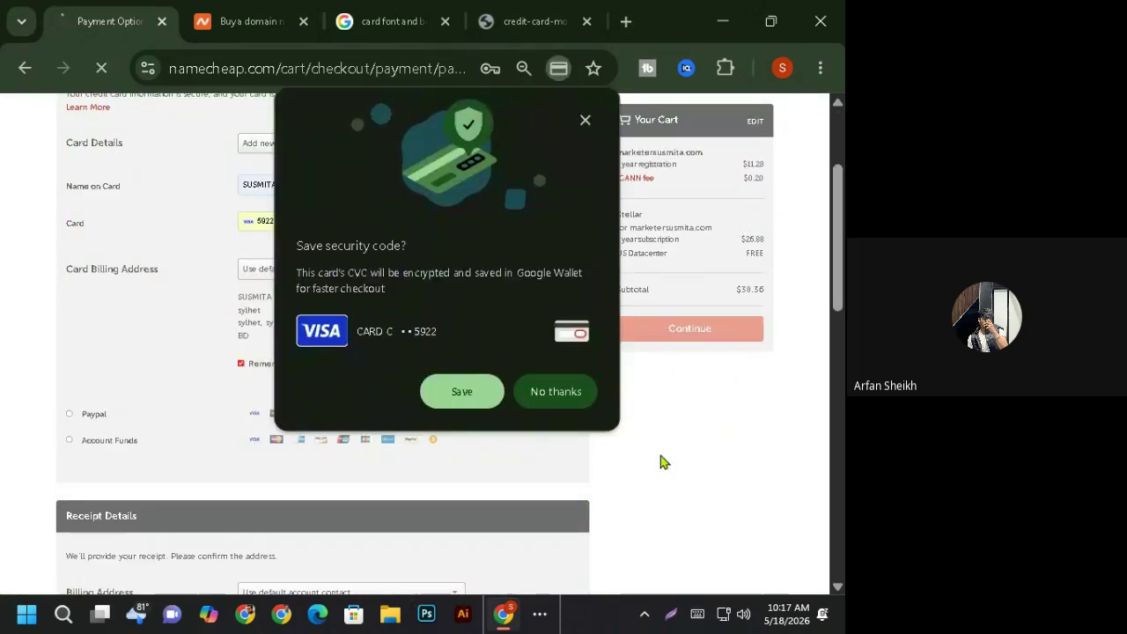
- Decline saving the security code, review the failed-payment error, and check the card image tabs
left_click(560, 394)
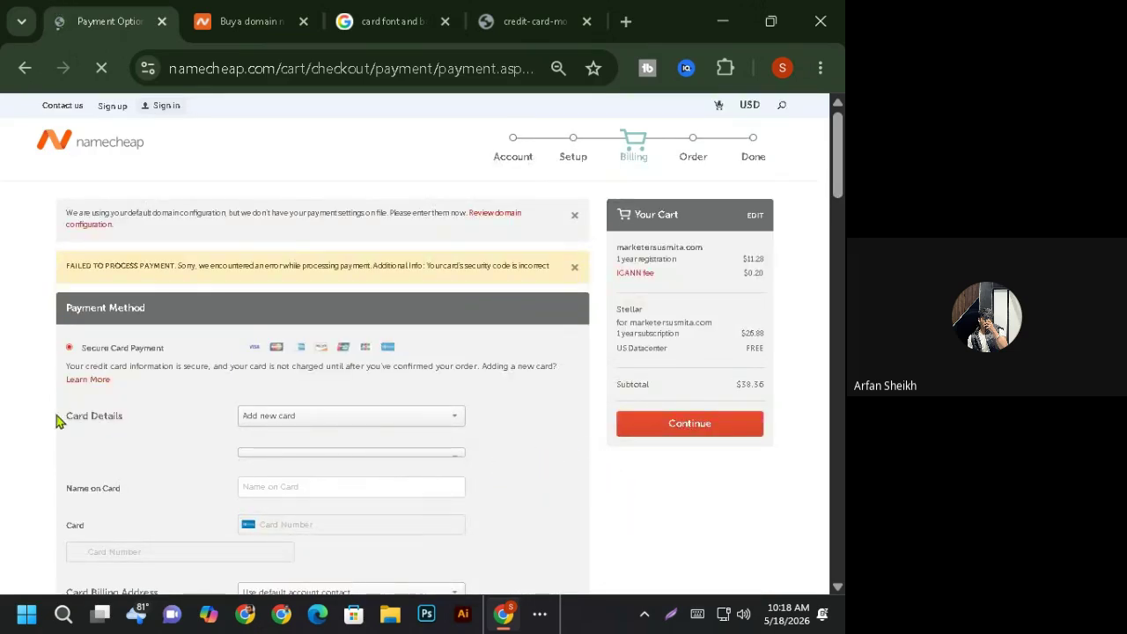
scroll(637, 432, "down", 4)
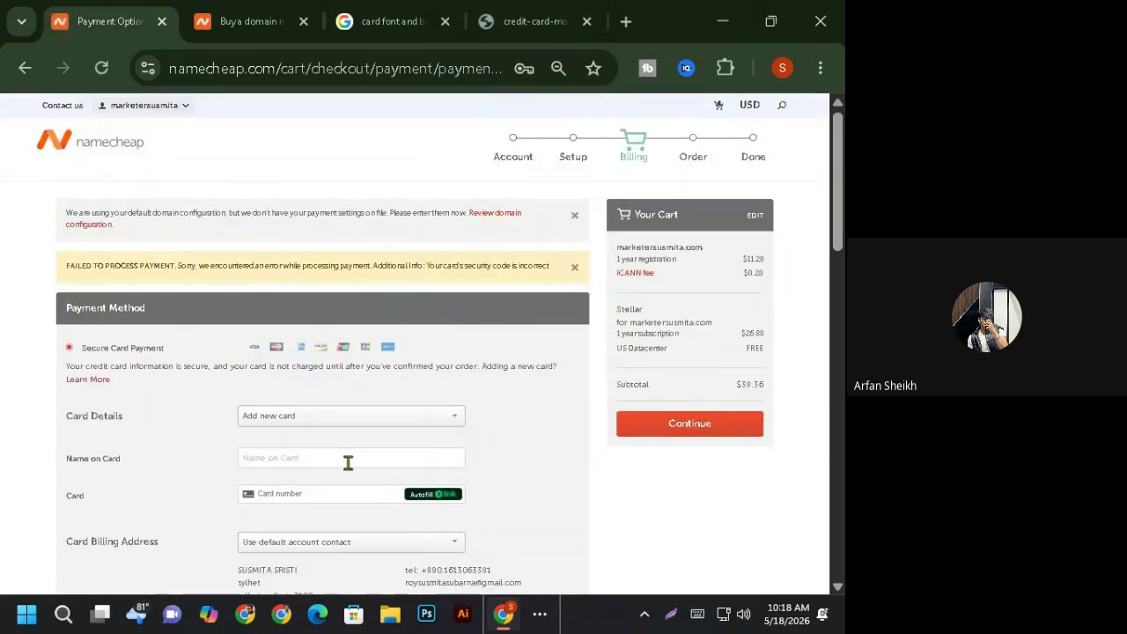
left_click(547, 19)
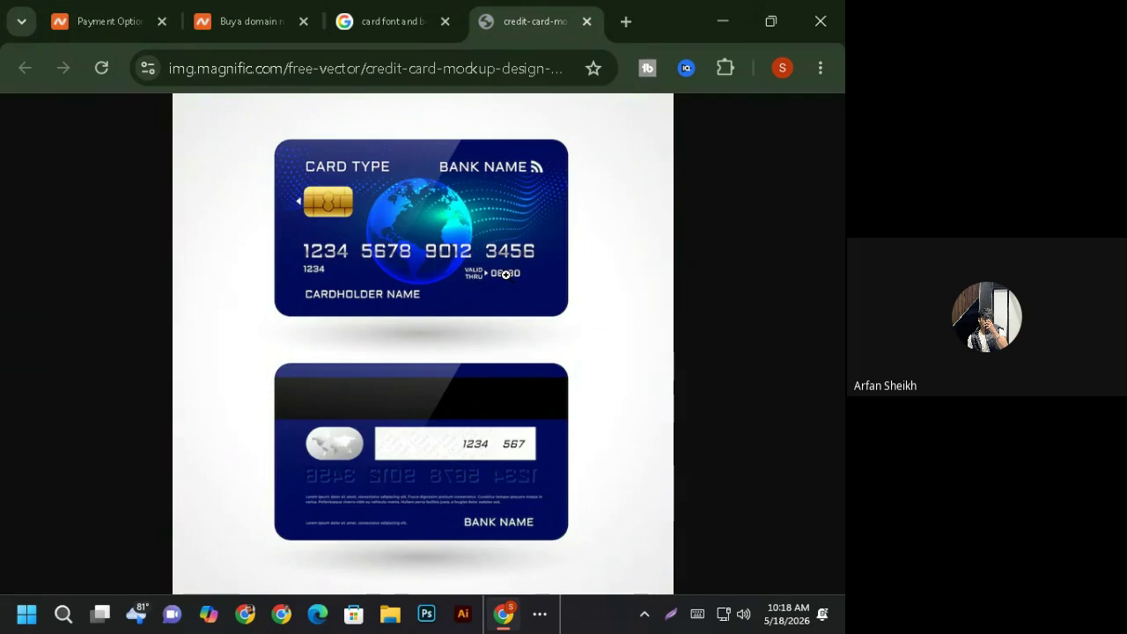
left_click(388, 21)
left_click(110, 19)
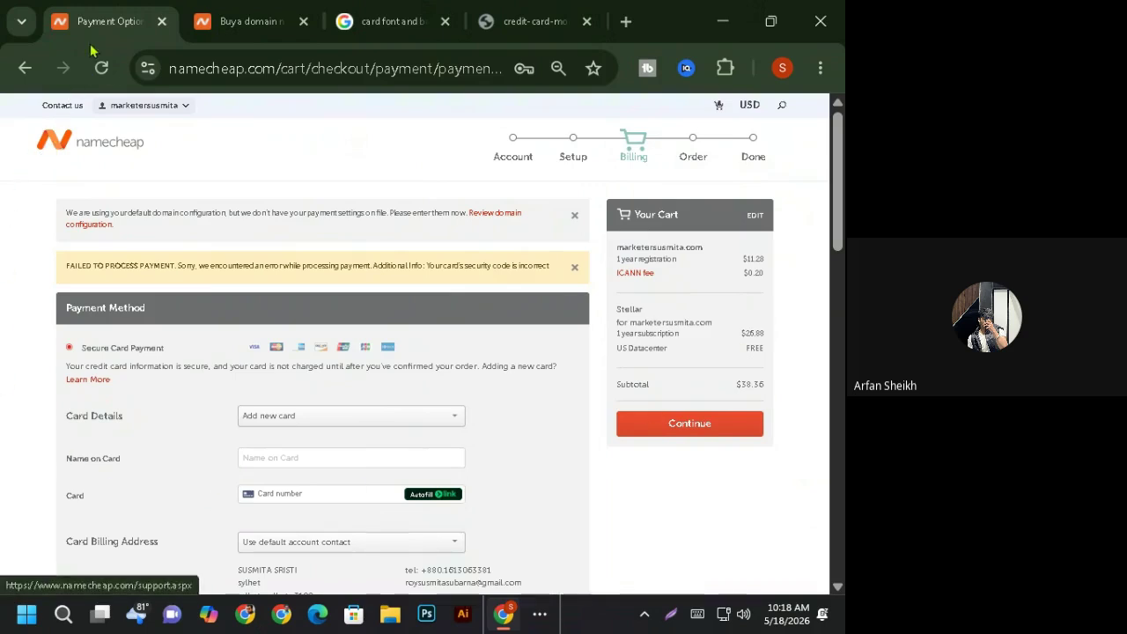
- View the dashboard's Hosting List, which shows no hosting, and close both card search tabs
left_click(211, 27)
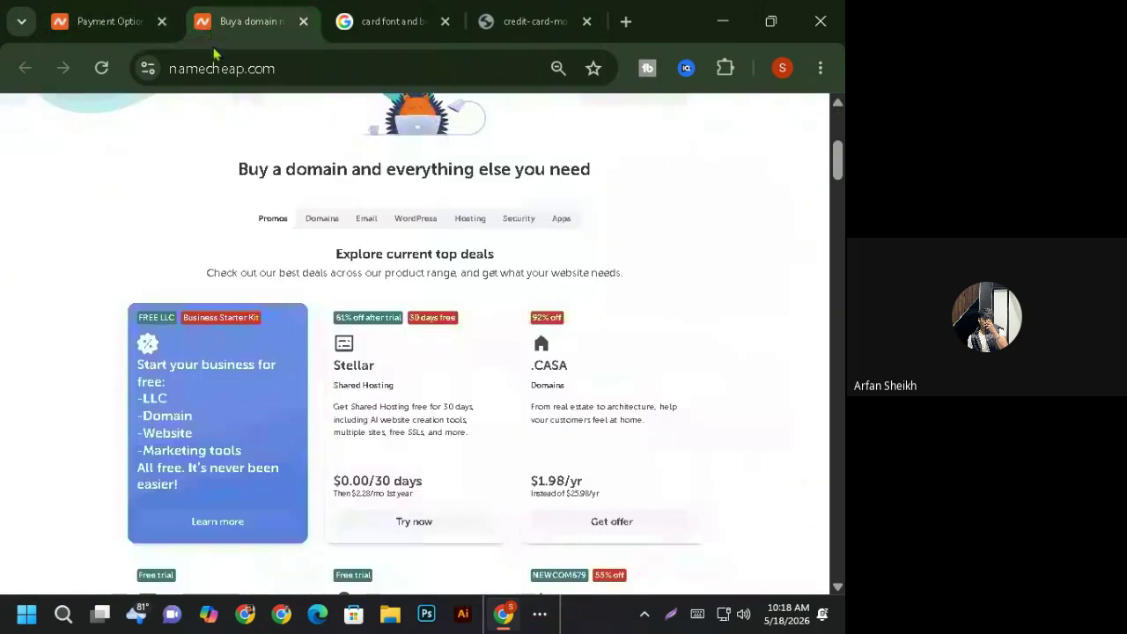
left_click(55, 18)
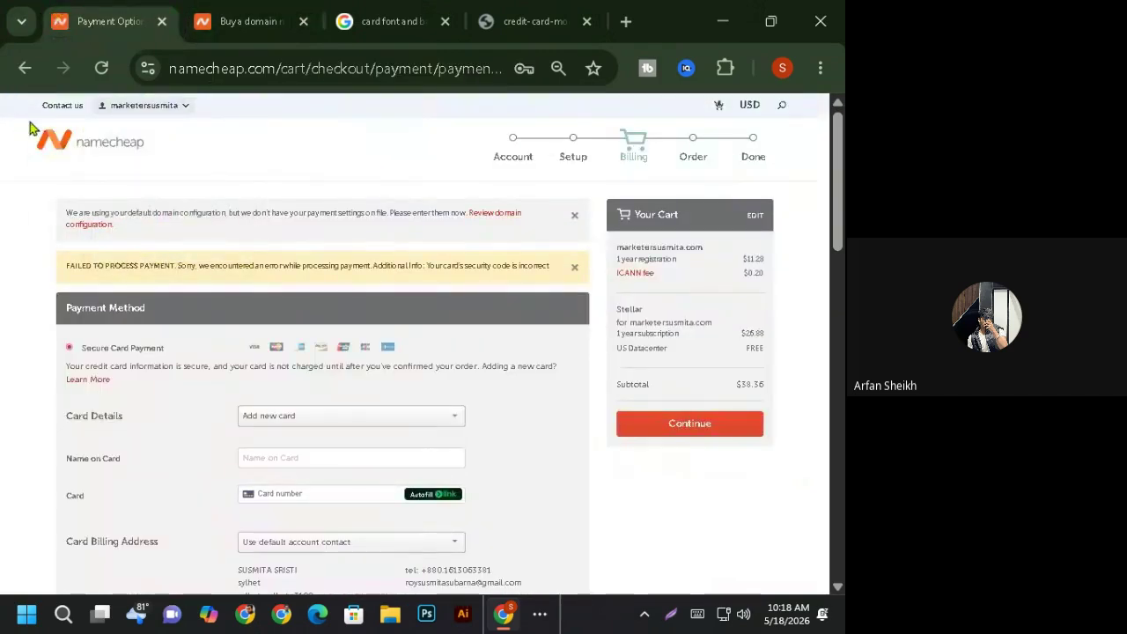
middle_click(104, 151)
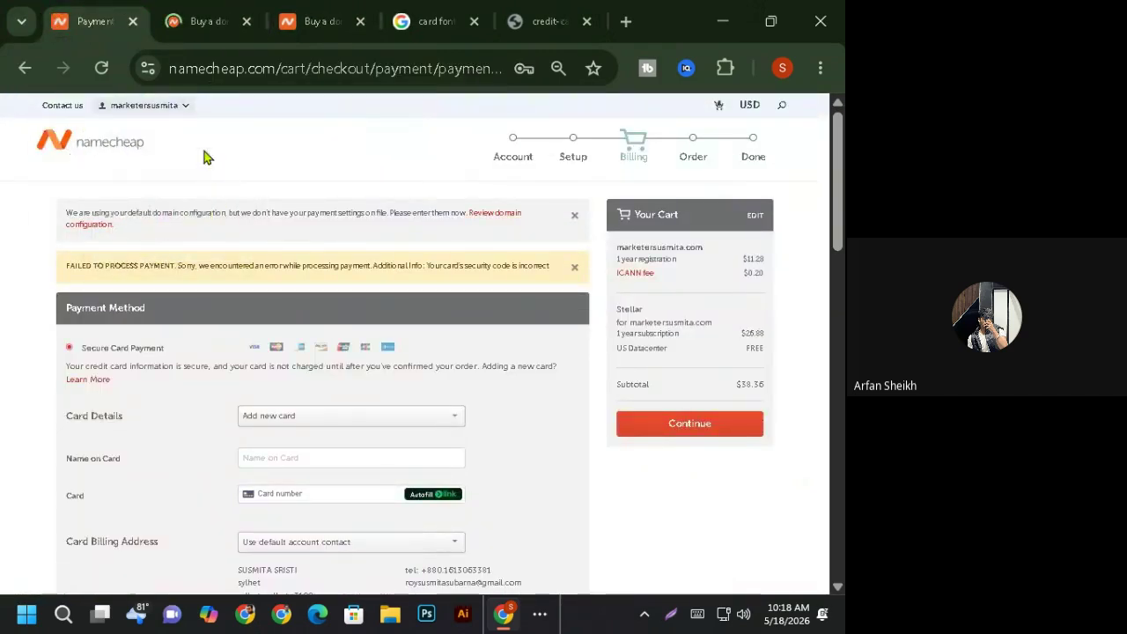
left_click(173, 19)
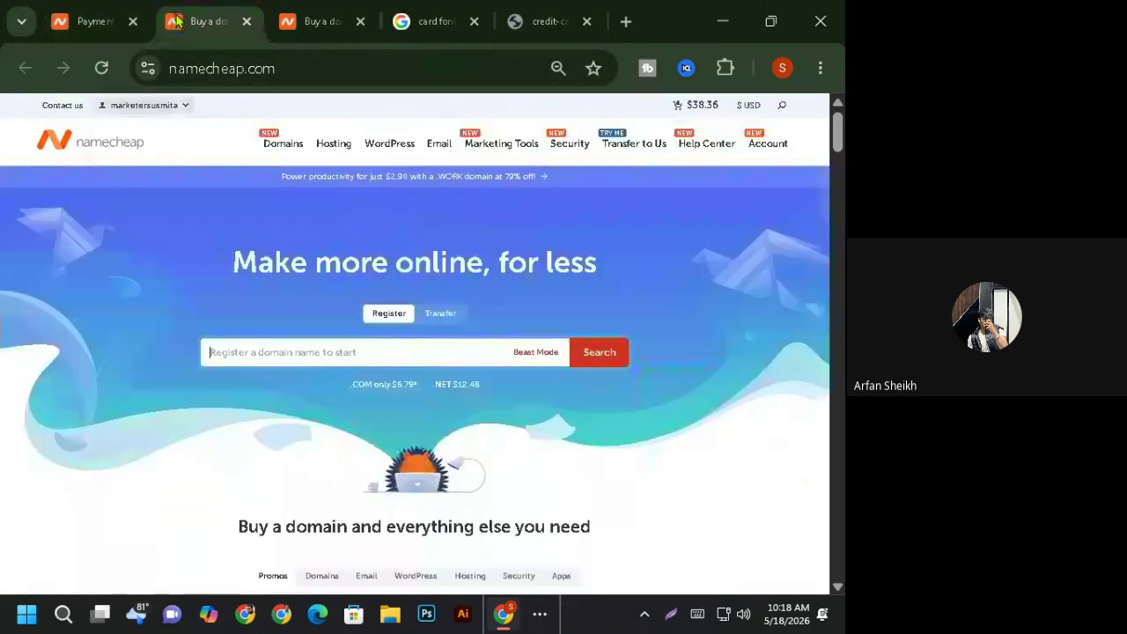
scroll(341, 381, "down", 4)
scroll(302, 412, "up", 4)
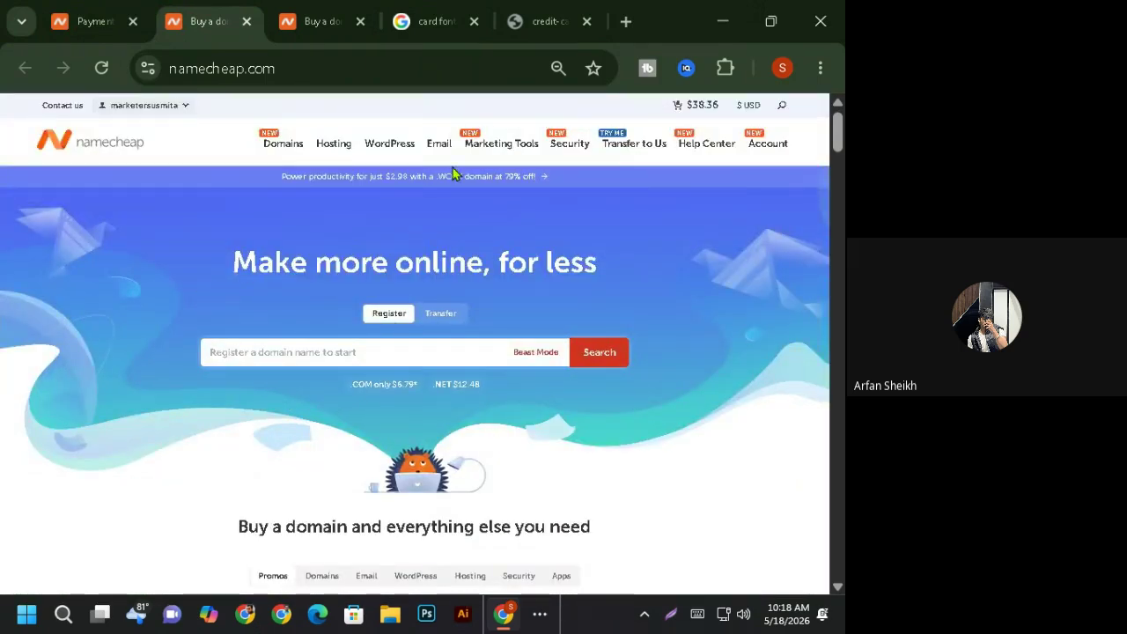
left_click(781, 154)
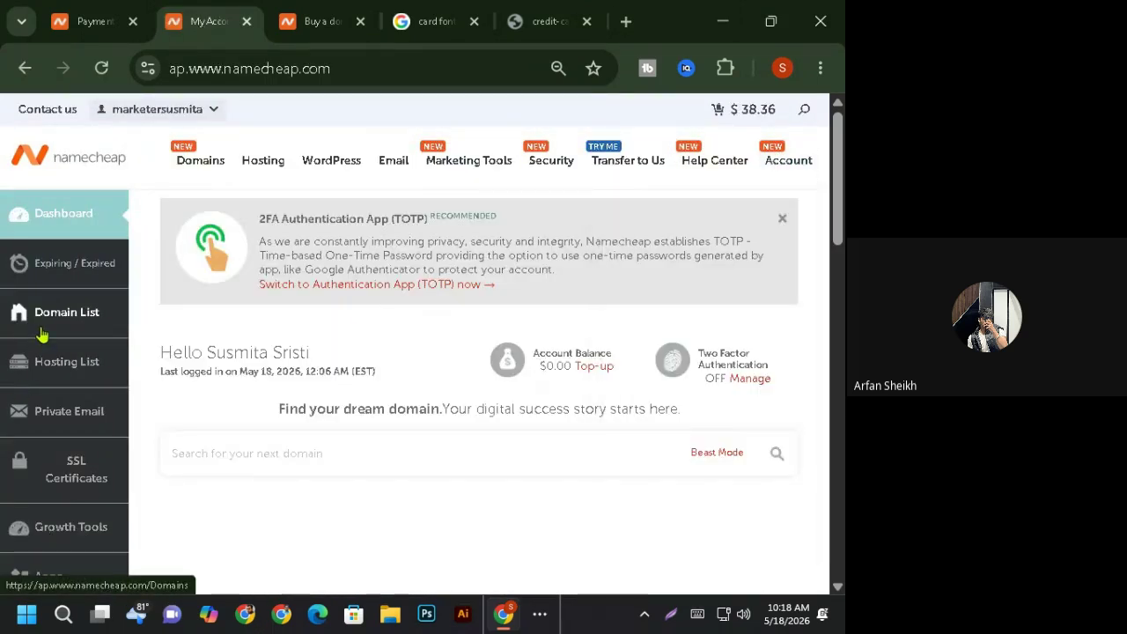
left_click(76, 372)
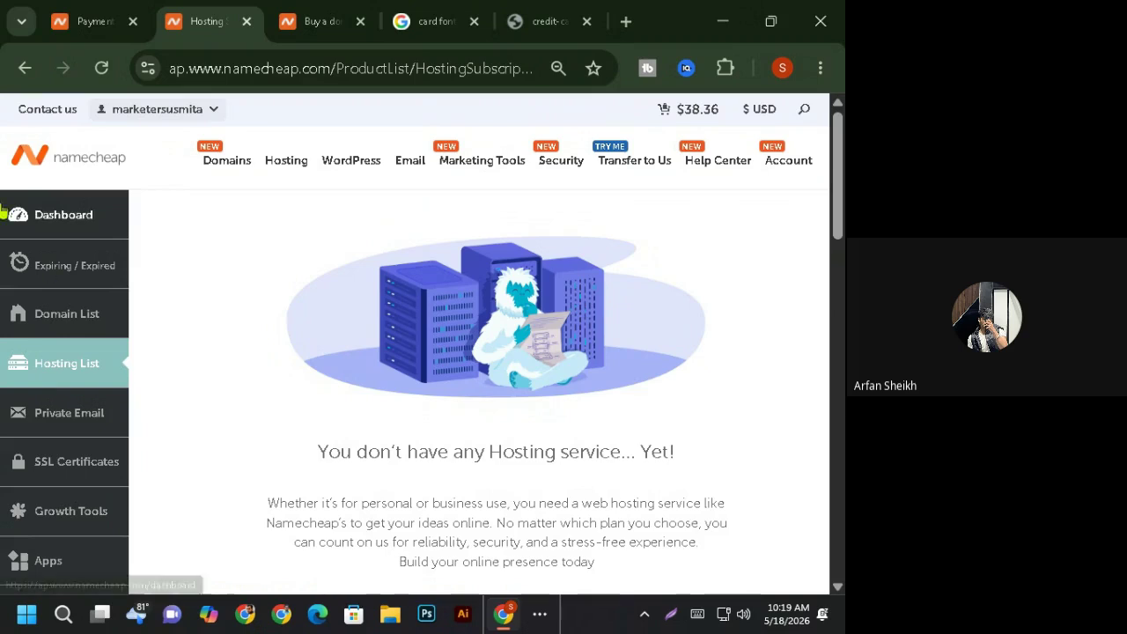
left_click(588, 23)
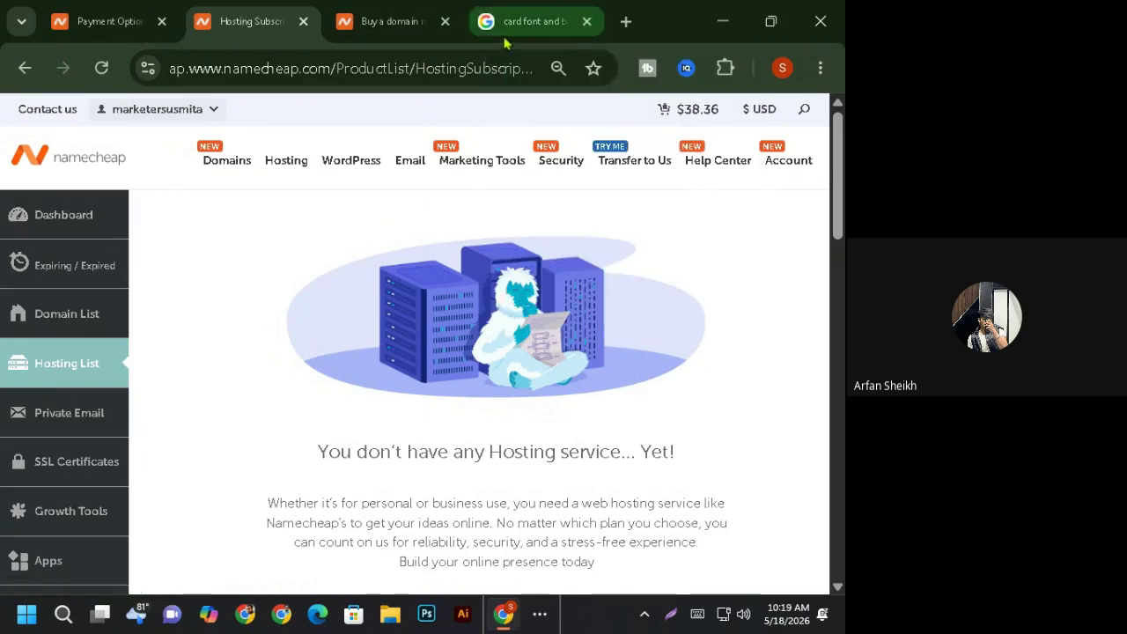
left_click(588, 22)
- Close the Namecheap domain, hosting and payment tabs, leaving one fresh Google new tab
left_click(587, 22)
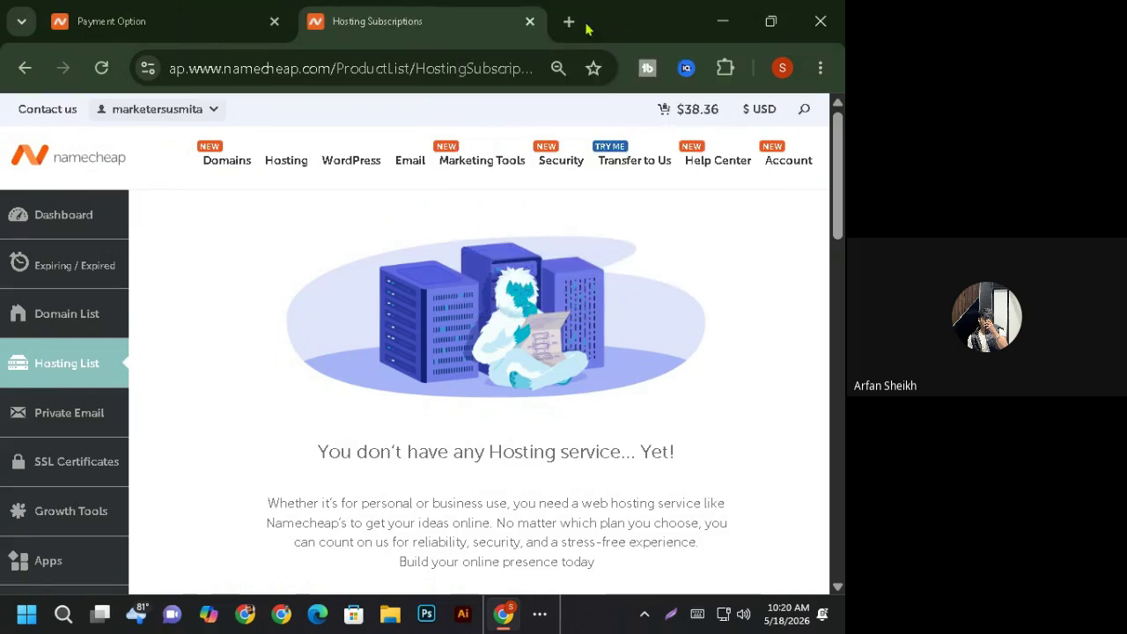
left_click(531, 21)
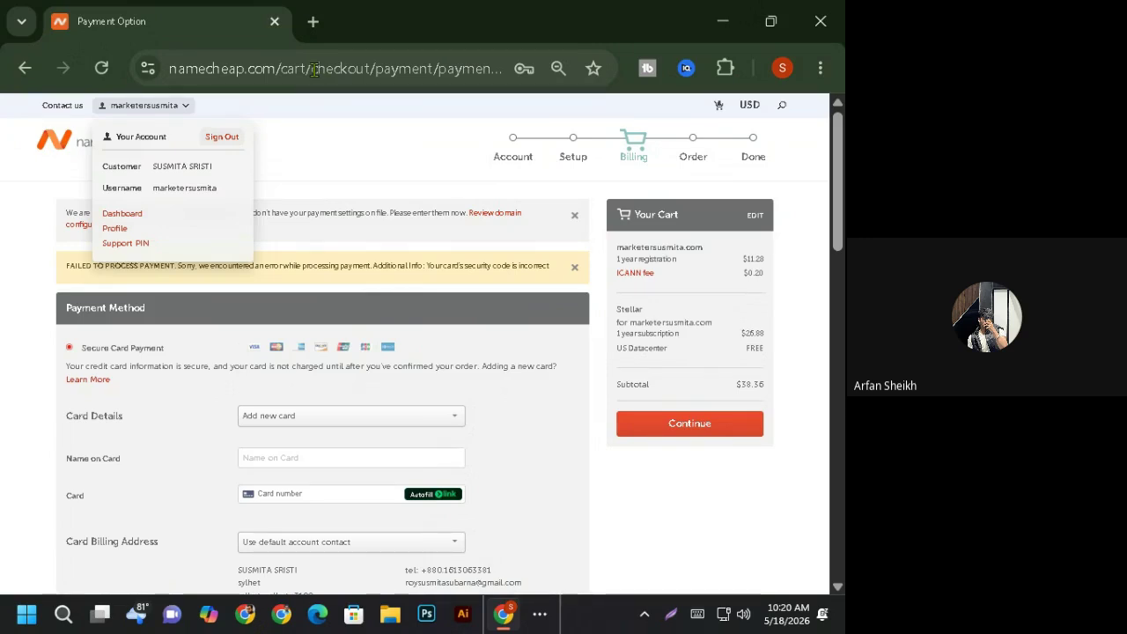
left_click(313, 21)
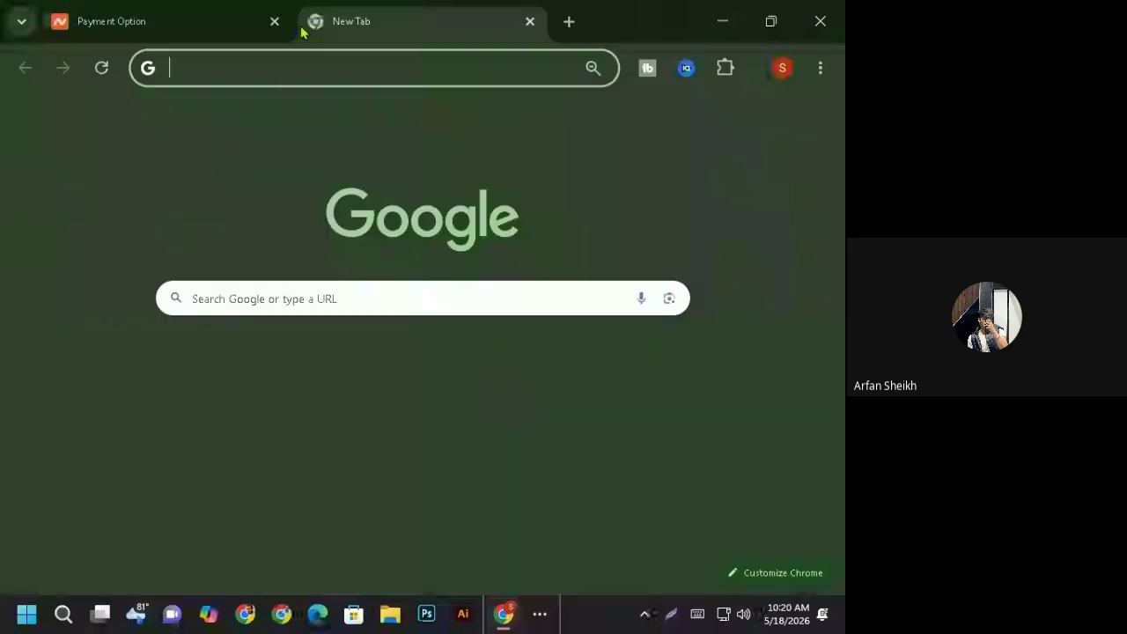
left_click(275, 21)
left_click(285, 304)
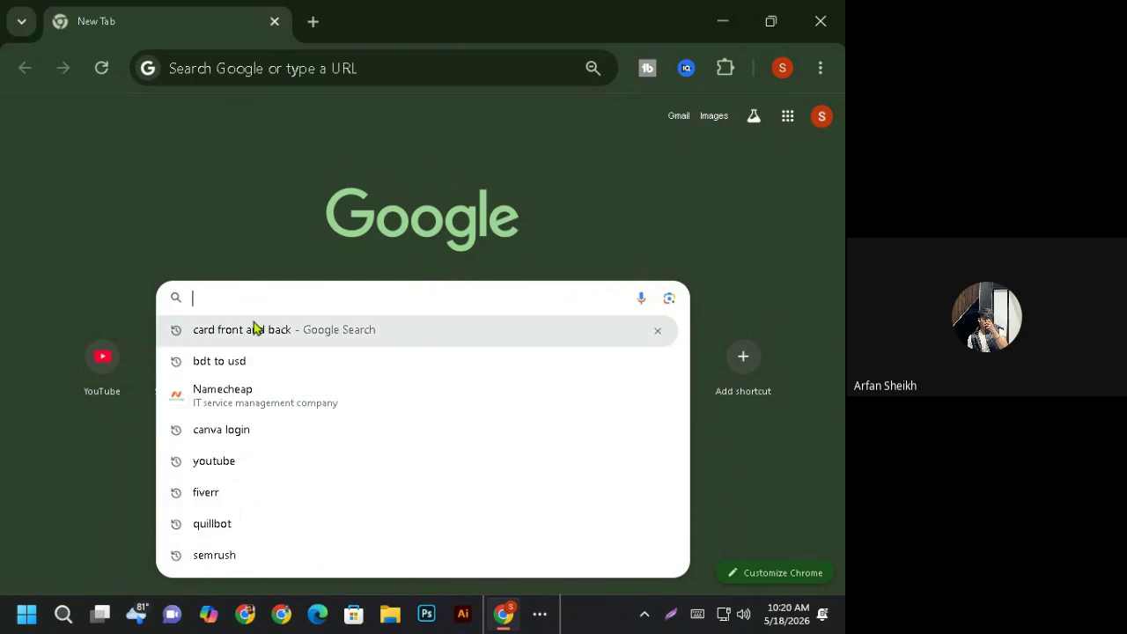
- Search Google for pantheon, open the pantheon.io site and accept all cookies
type("panthe")
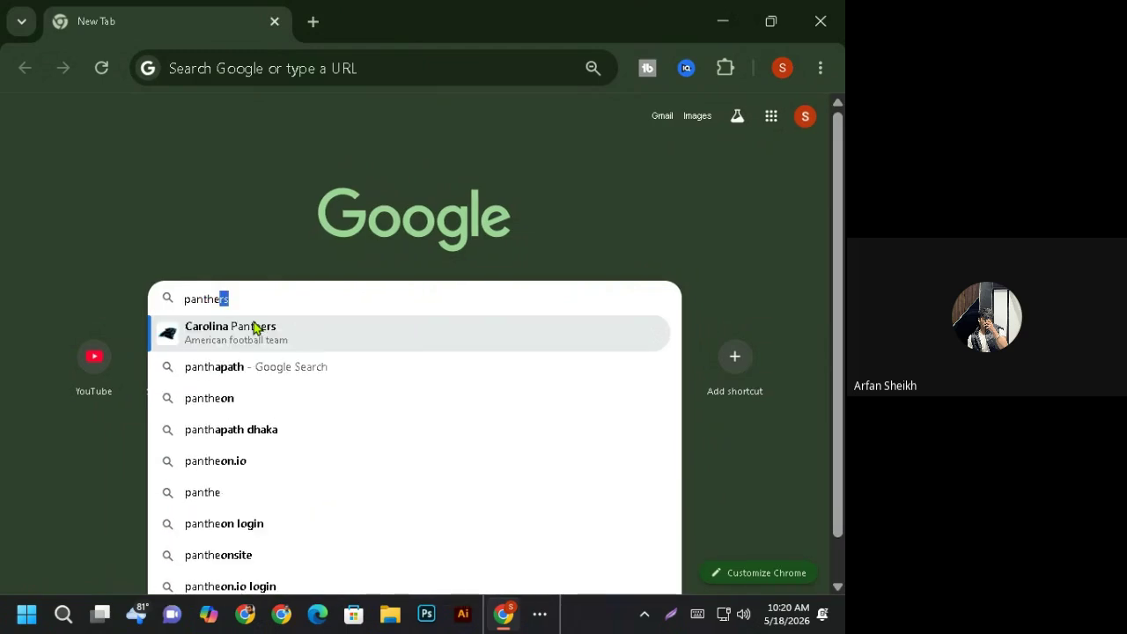
type("on")
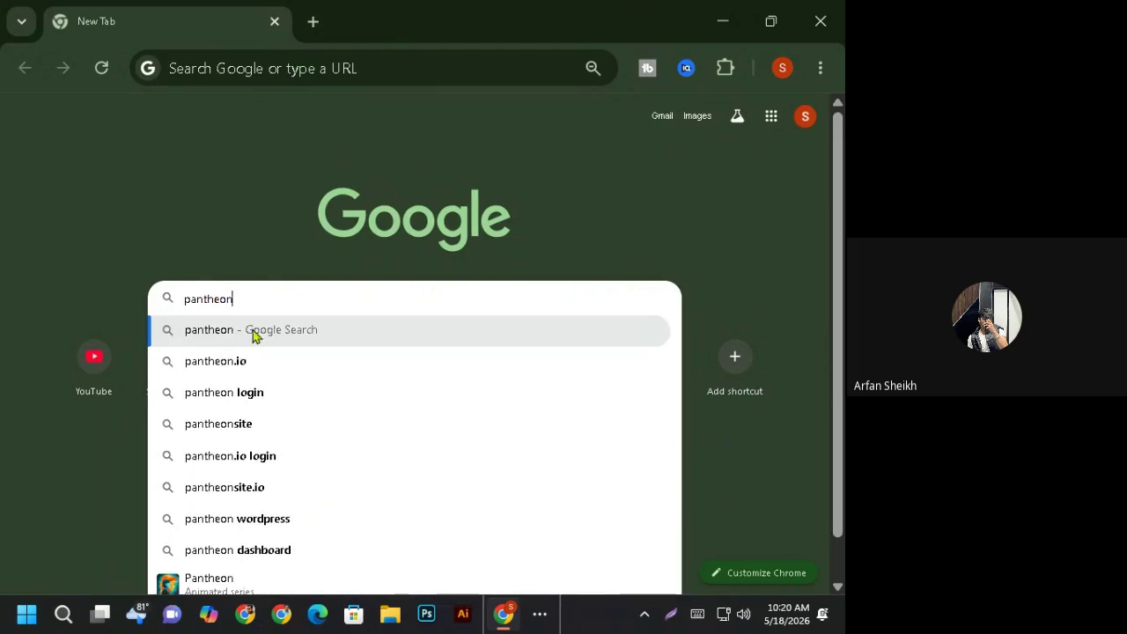
left_click(264, 372)
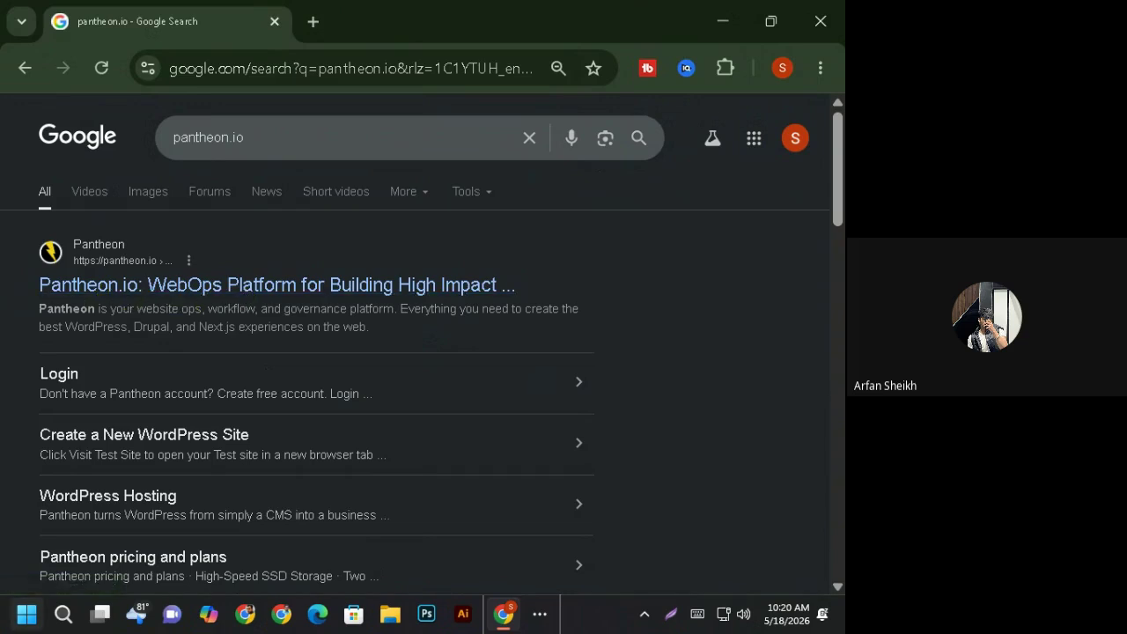
left_click(99, 296)
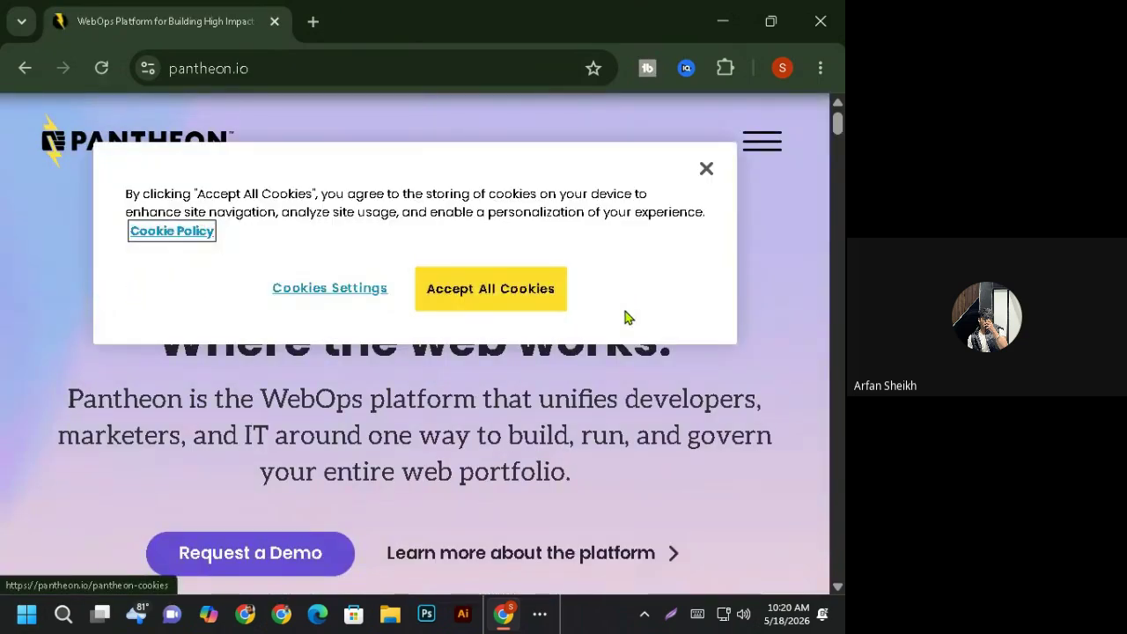
left_click(502, 302)
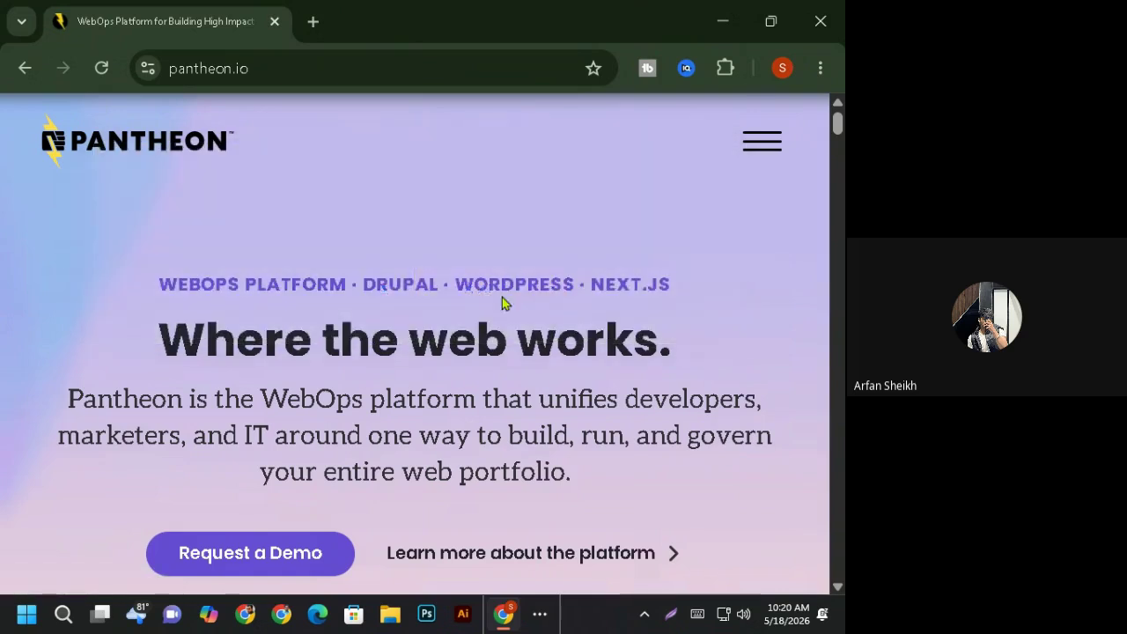
- Zoom the page out a bit and go to the Pantheon dashboard login page
key("ctrl+minus")
key("ctrl+minus")
key("ctrl+minus")
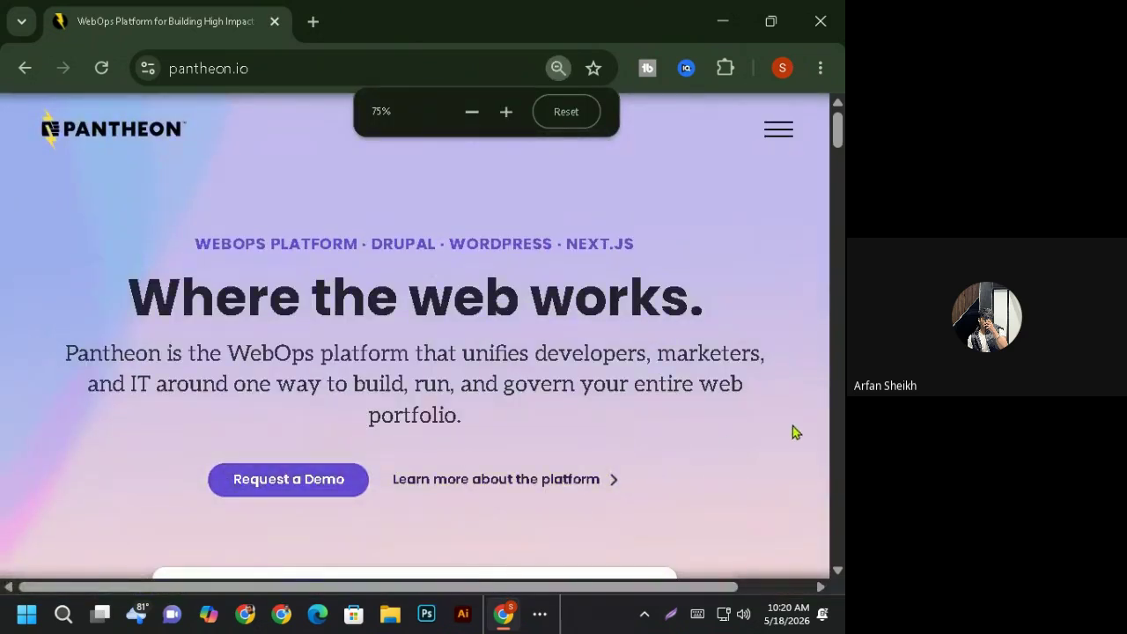
key("ctrl+minus")
key("ctrl+minus")
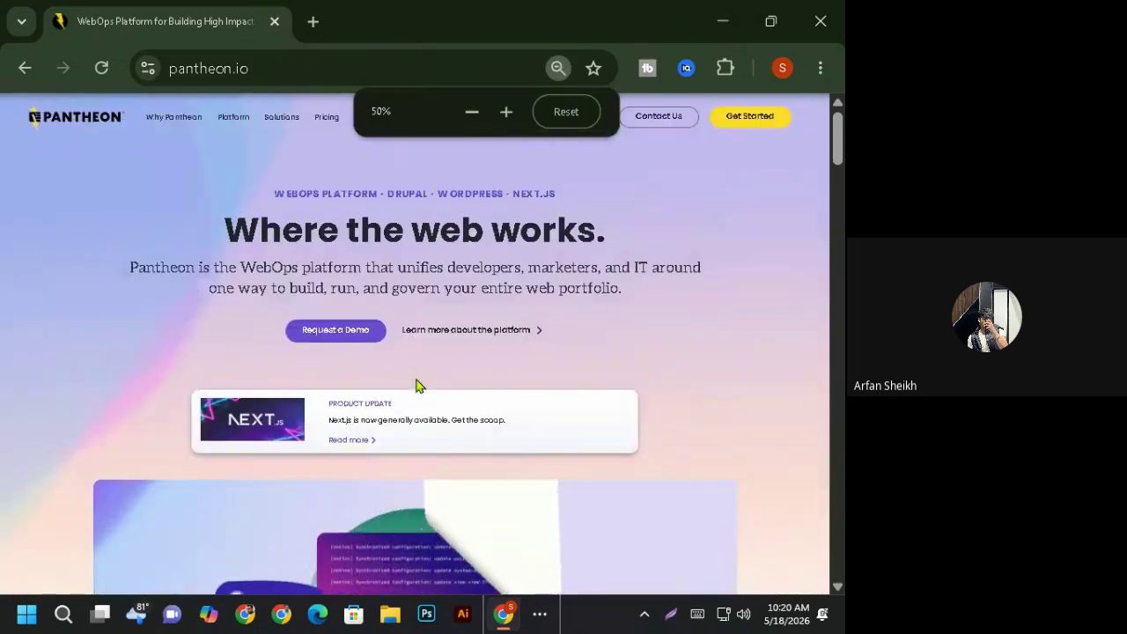
key("ctrl+minus")
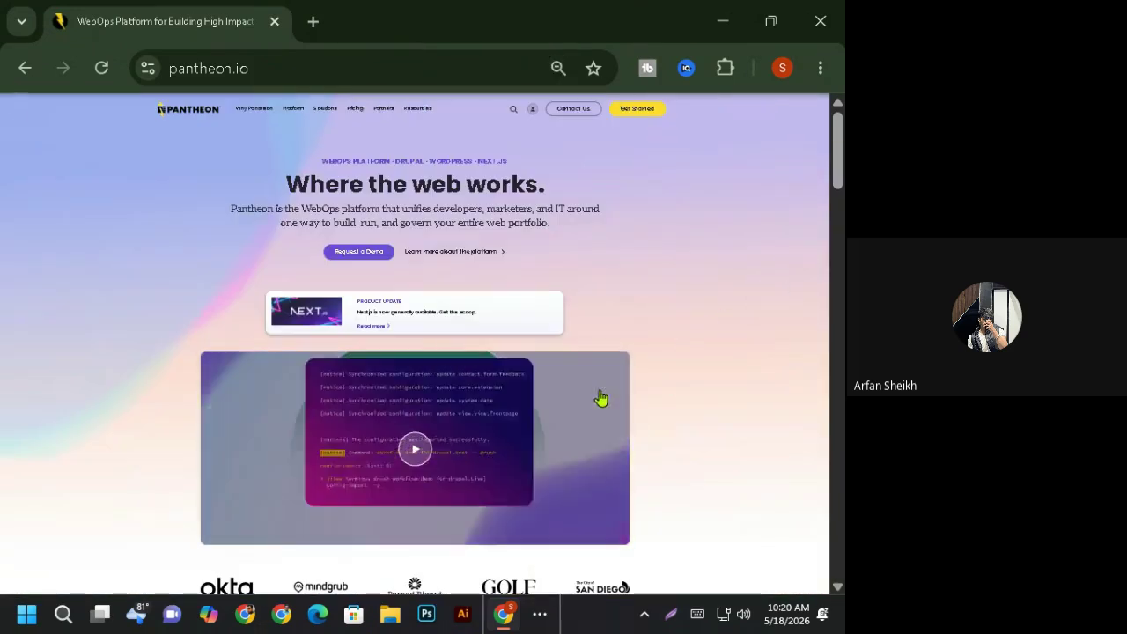
key("ctrl+plus")
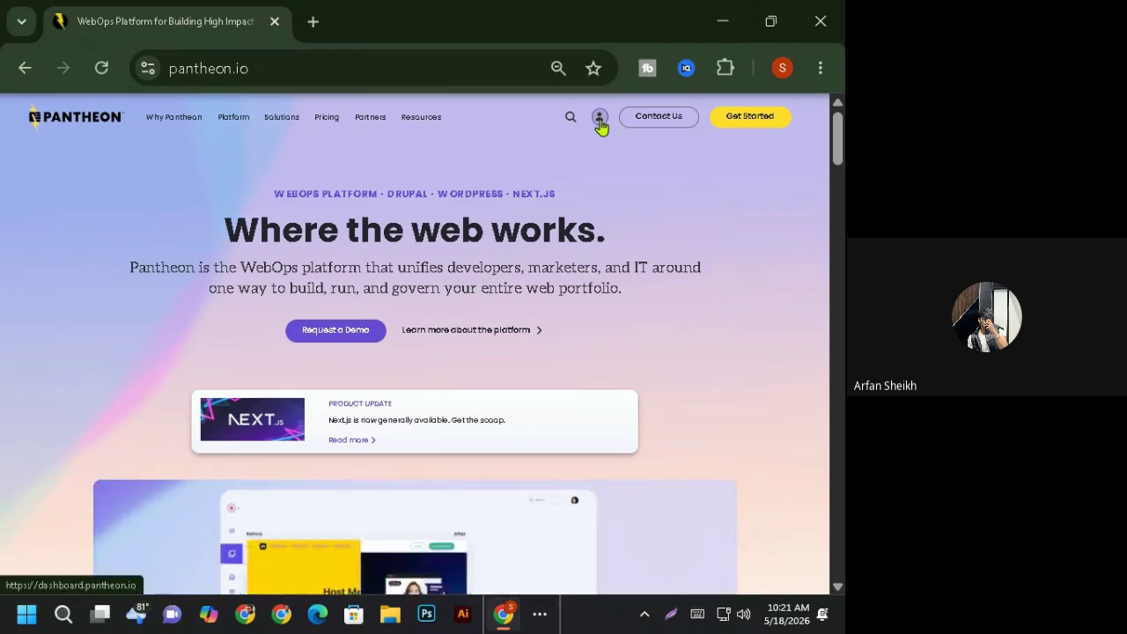
left_click(600, 119)
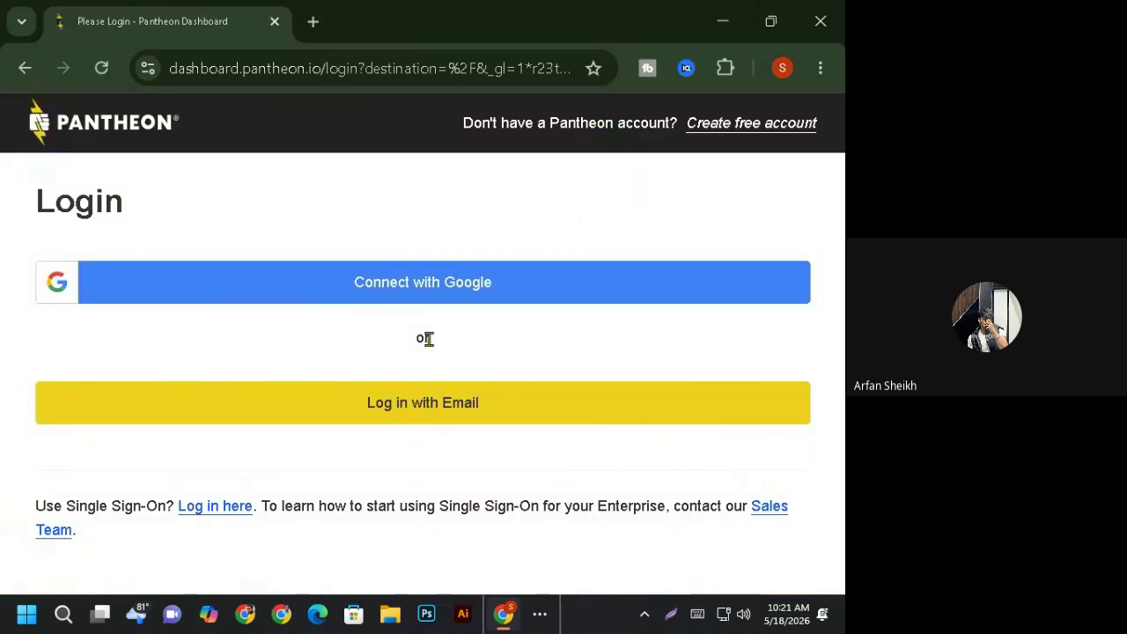
- Connect with Google, choose the Google account and approve sharing profile info with auth0.com
left_click(446, 292)
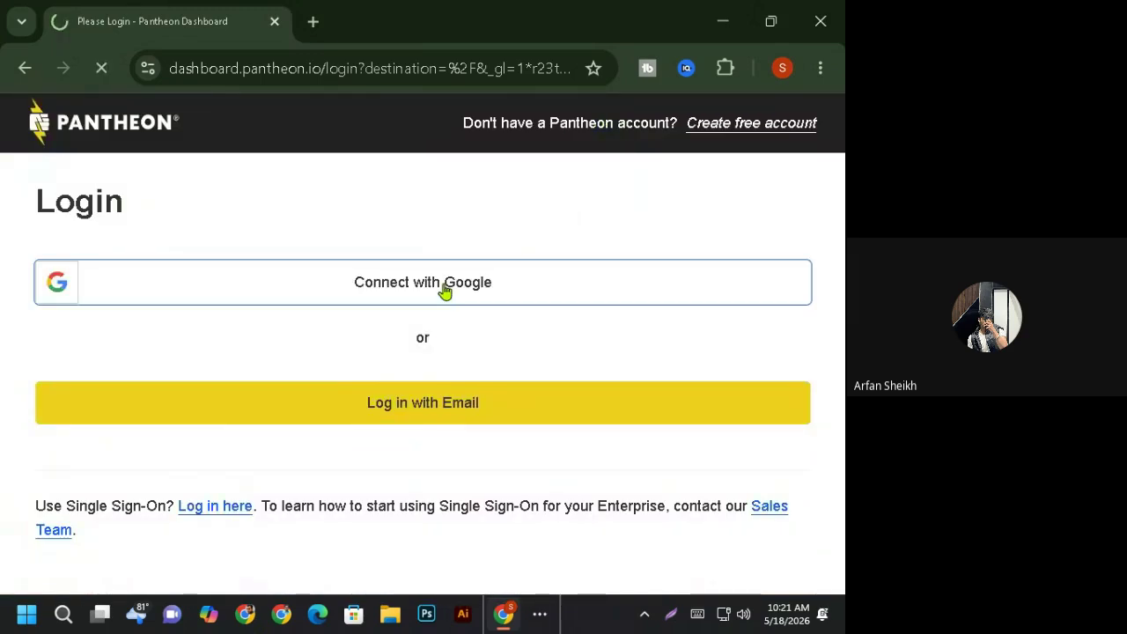
key("ctrl+minus")
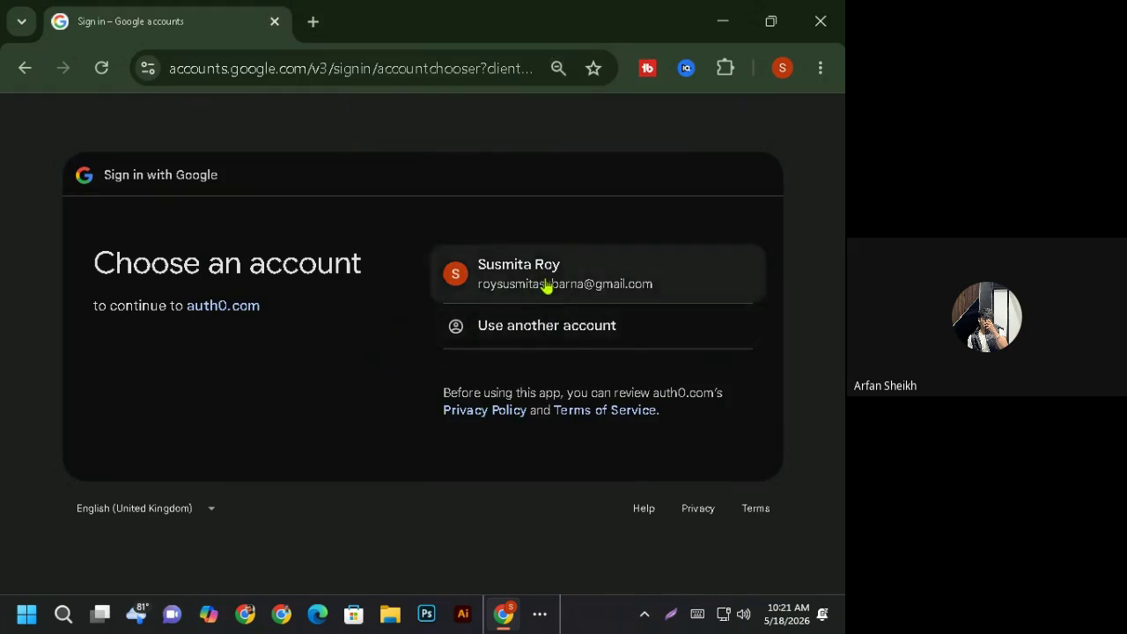
left_click(547, 285)
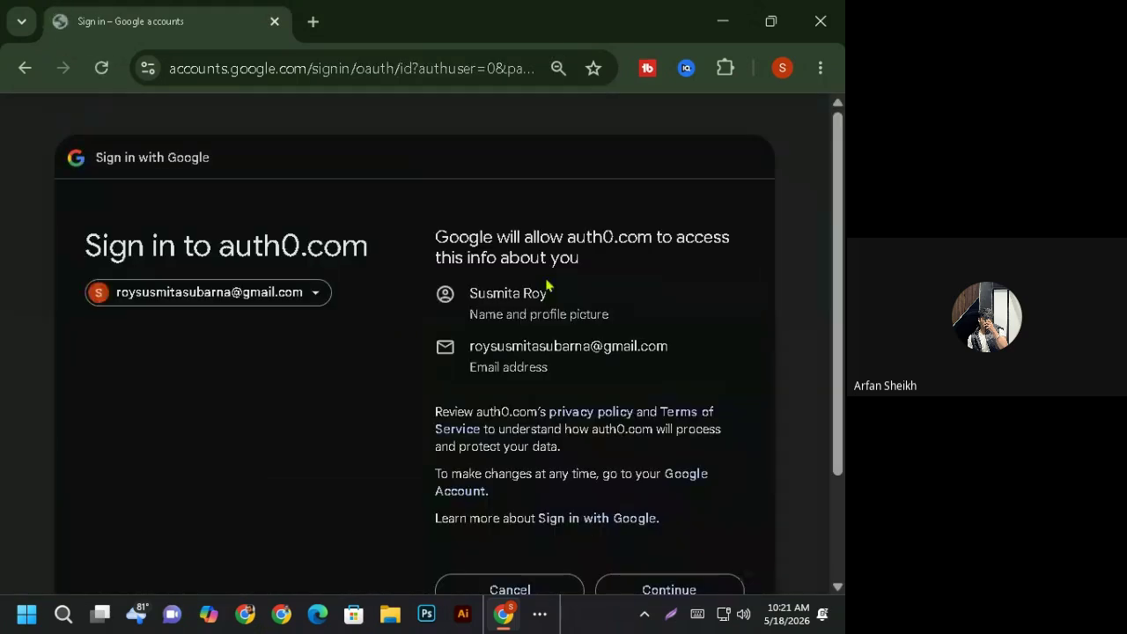
scroll(747, 483, "down", 3)
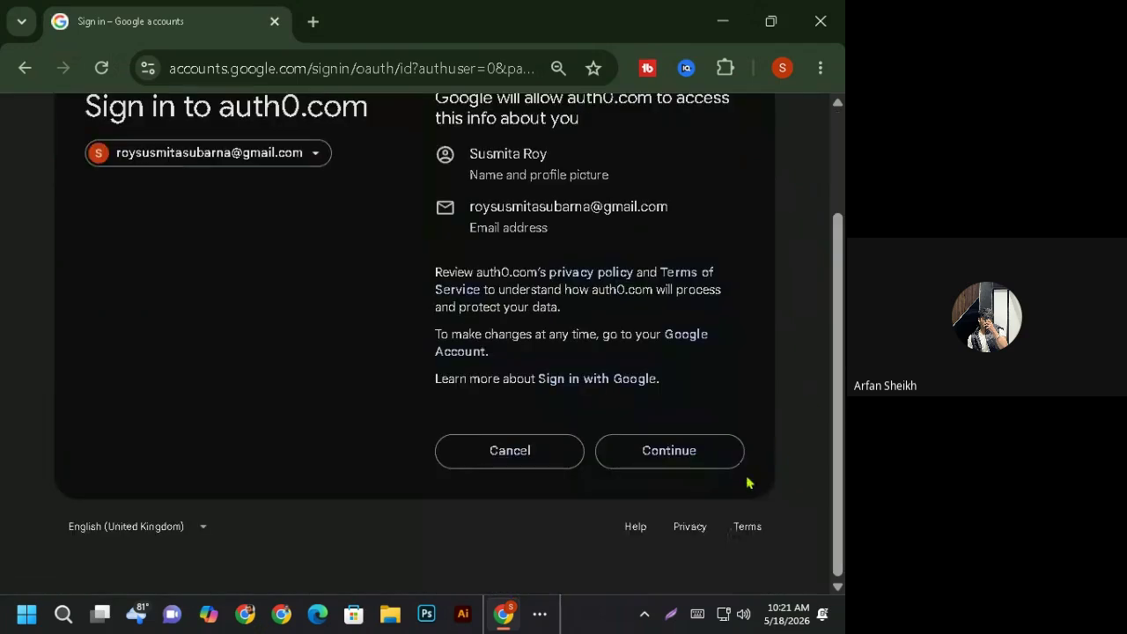
left_click(685, 470)
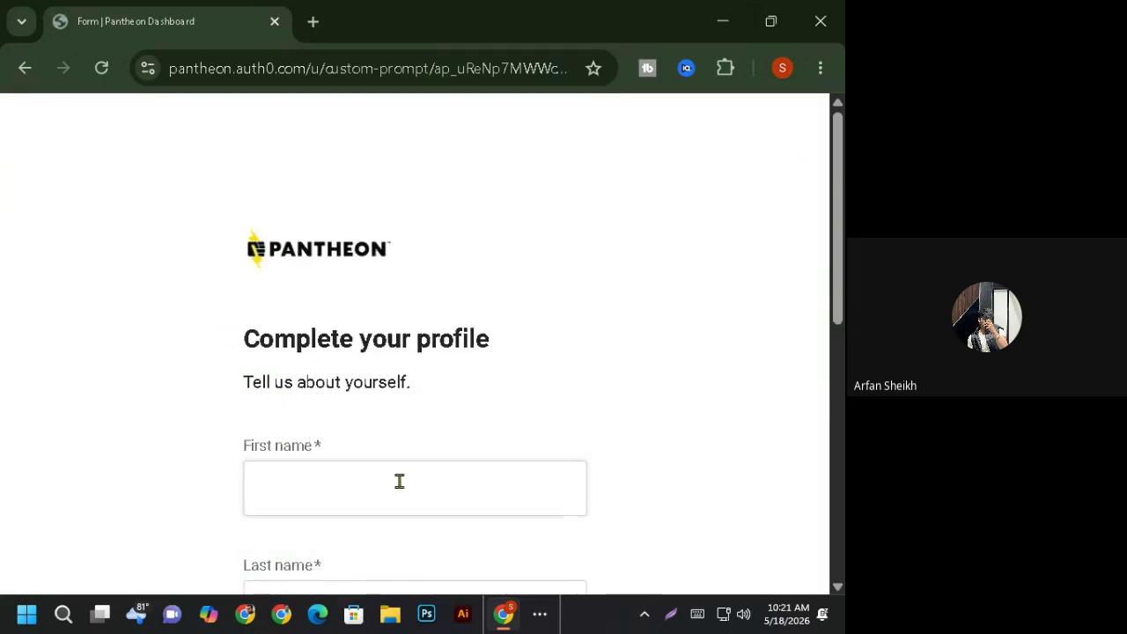
- Autofill the name fields and set the profile country to Bangladesh
scroll(313, 260, "down", 3)
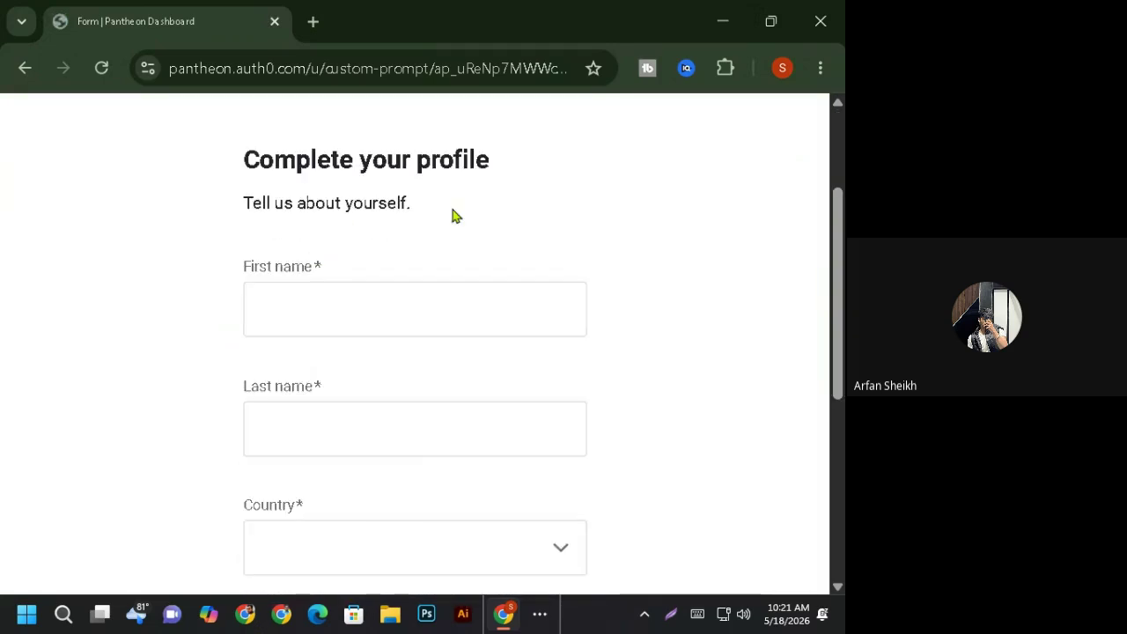
left_click(303, 315)
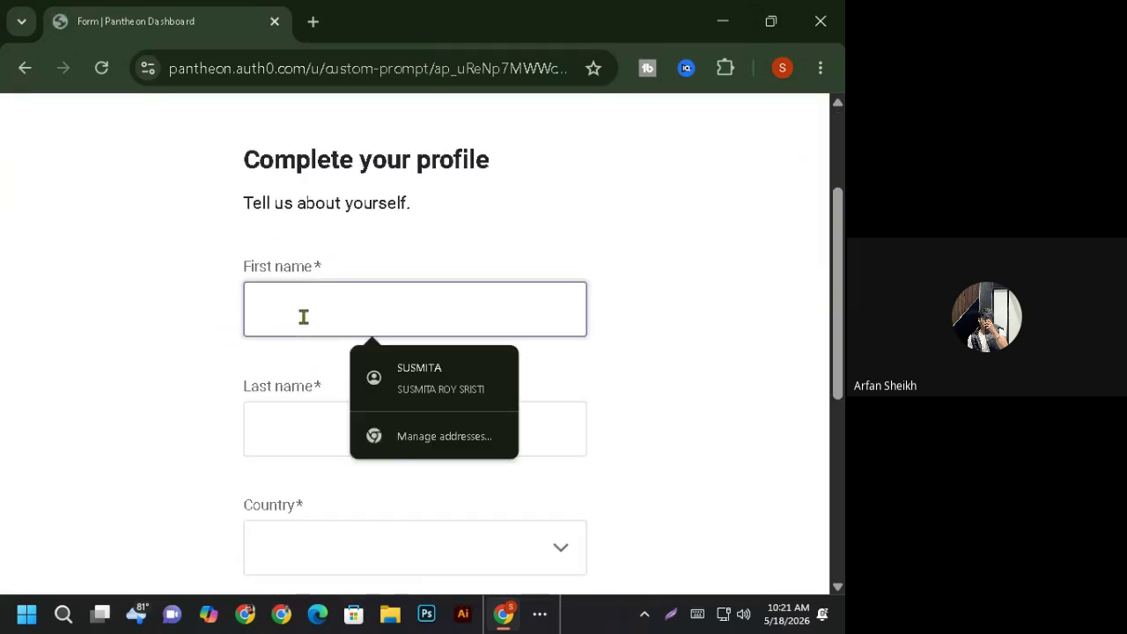
left_click(403, 387)
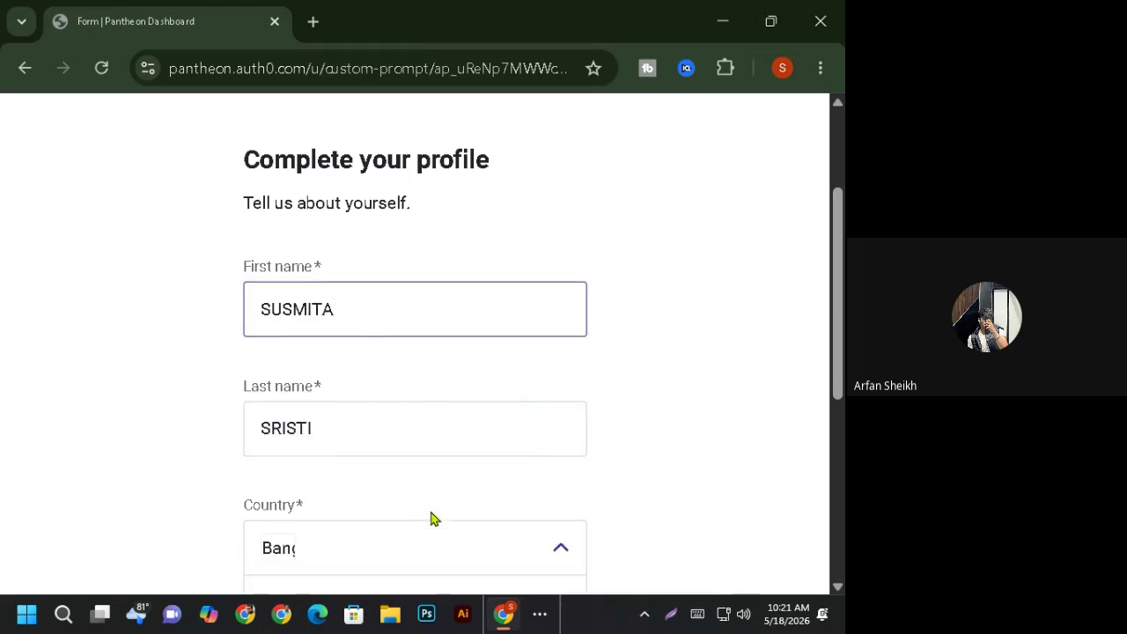
scroll(385, 500, "down", 2)
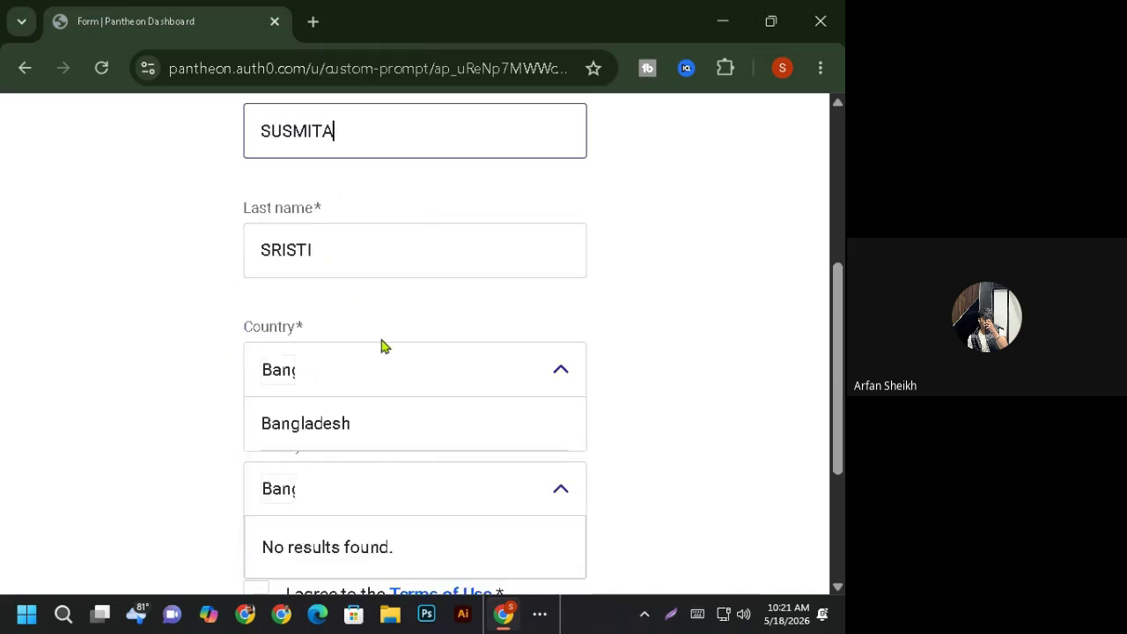
left_click(550, 382)
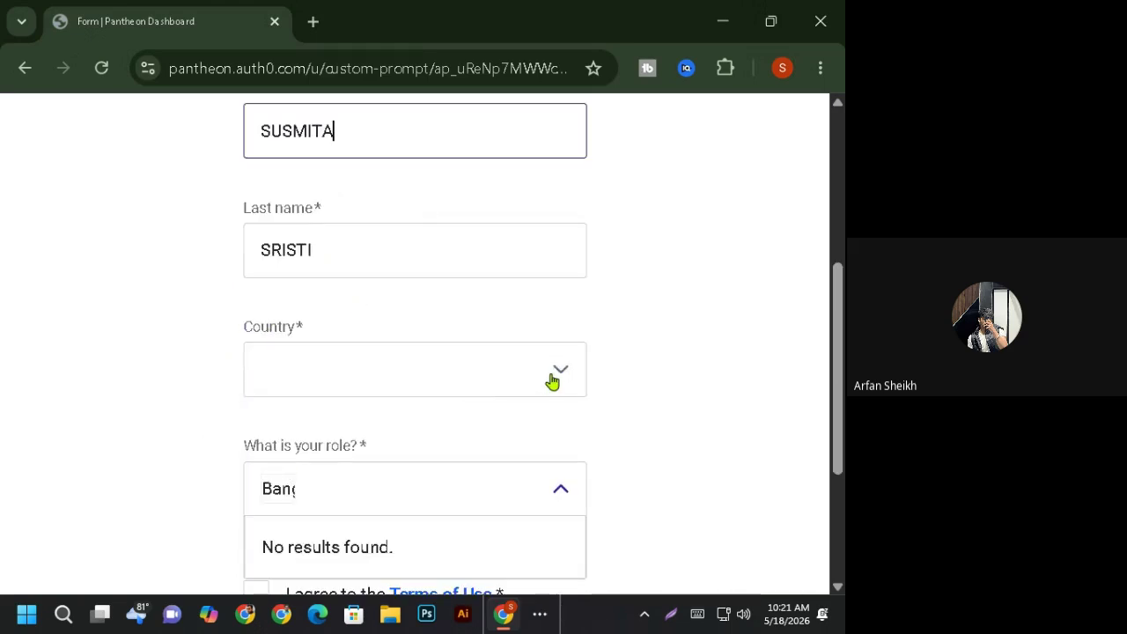
left_click(368, 380)
scroll(355, 543, "down", 2)
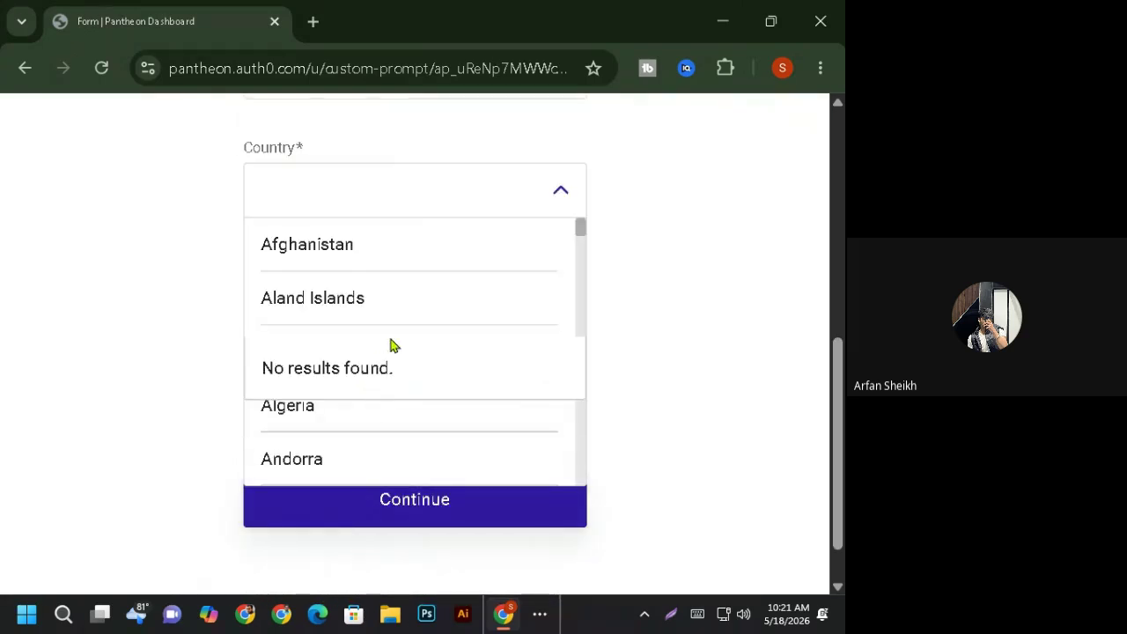
key("ctrl+minus")
key("ctrl+minus")
key("ctrl+minus")
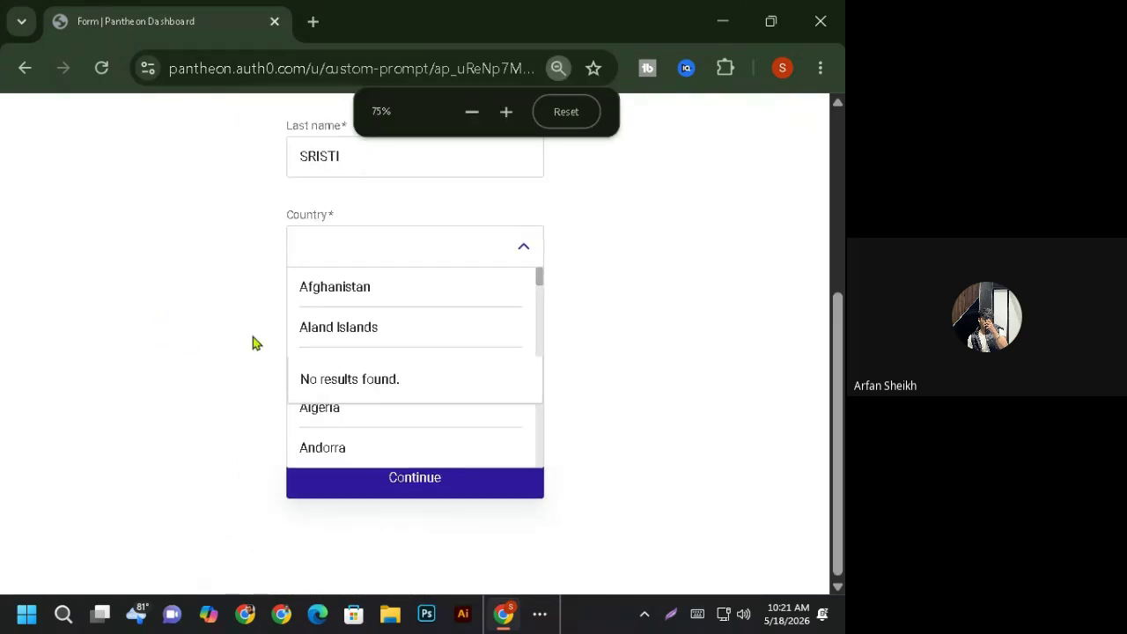
key("ctrl+minus")
key("ctrl+minus")
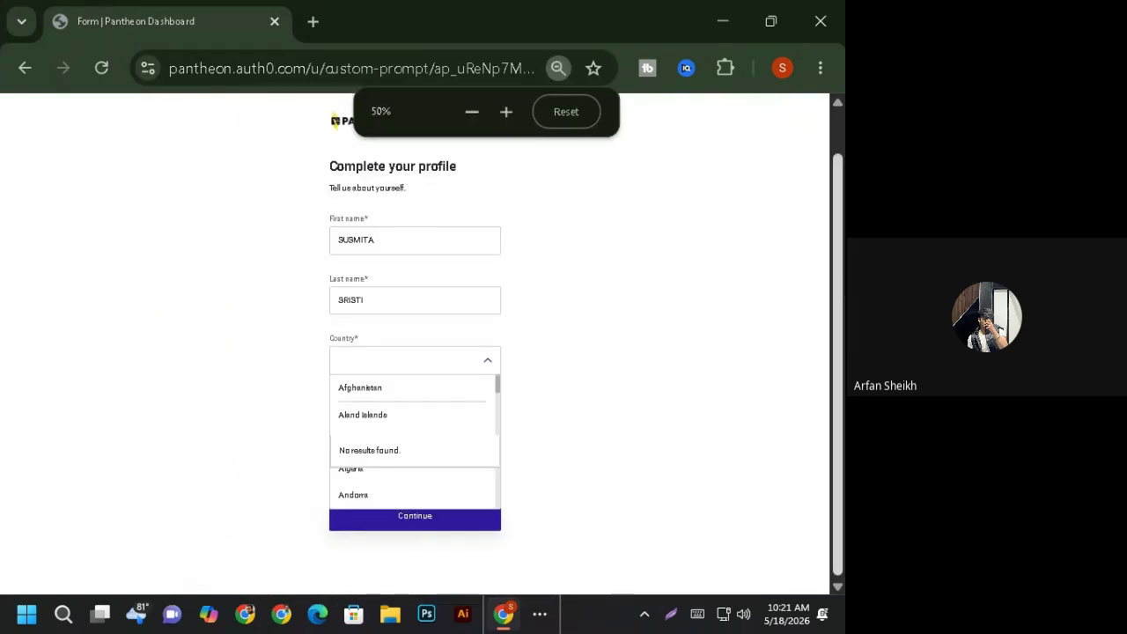
type("b")
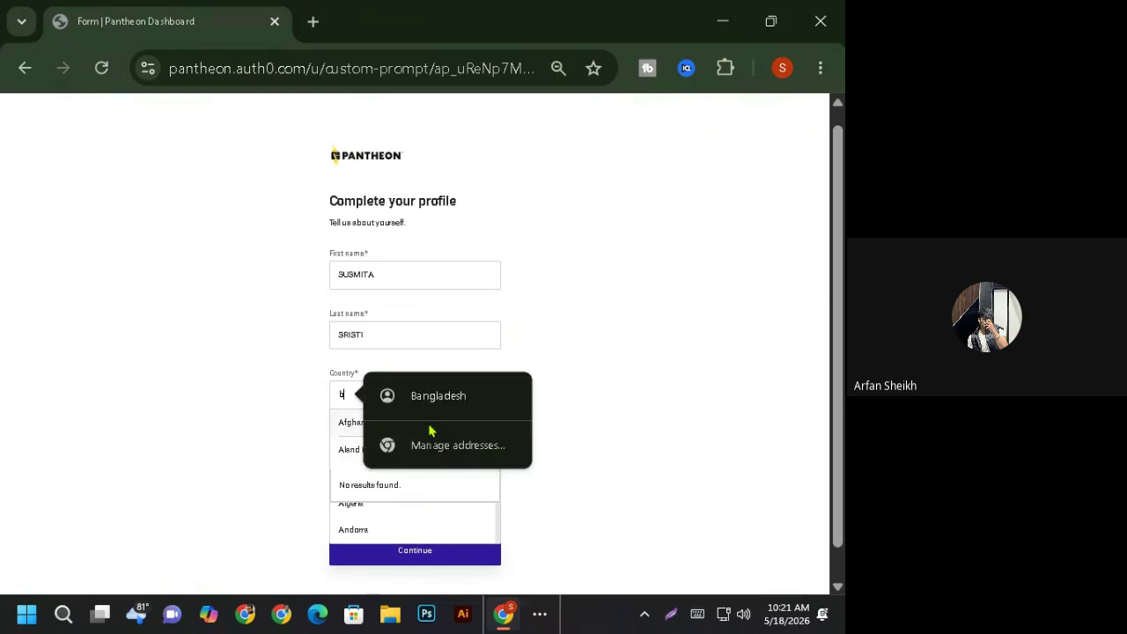
left_click(432, 408)
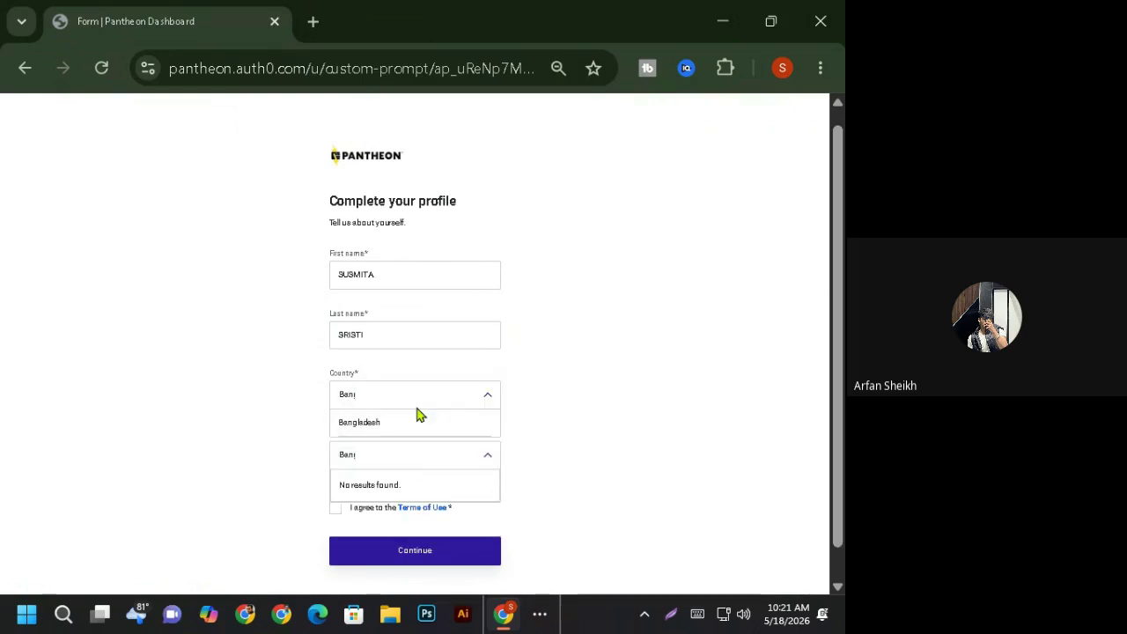
left_click(337, 423)
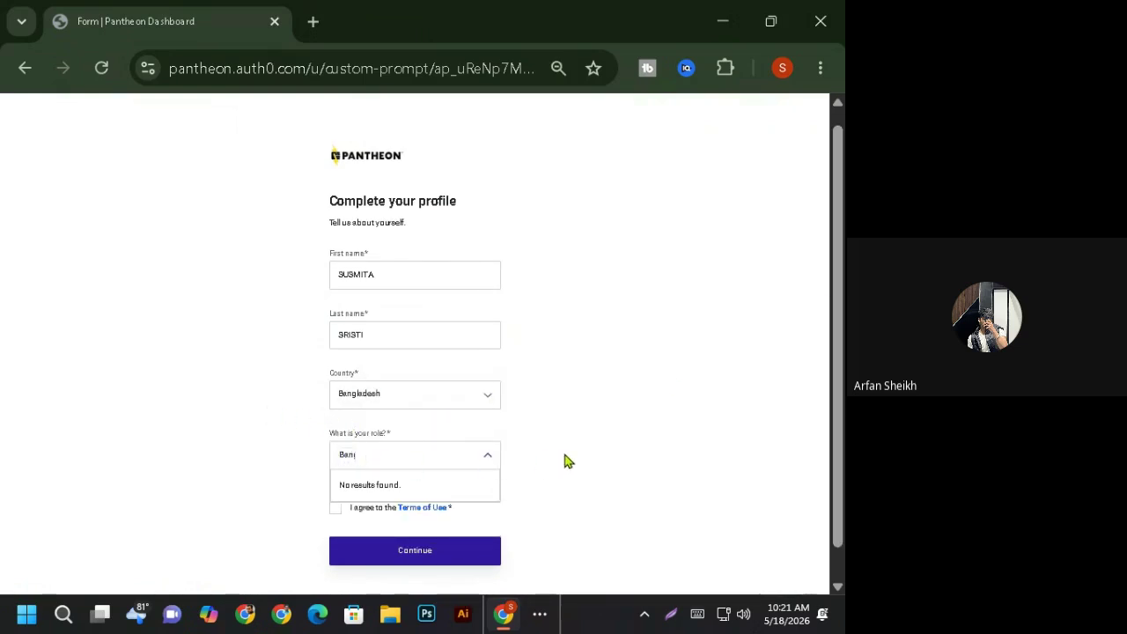
- Choose Marketing or Creative Professional as the role, accept the Terms of Use, and continue
left_click(475, 461)
left_click(235, 491)
left_click(394, 462)
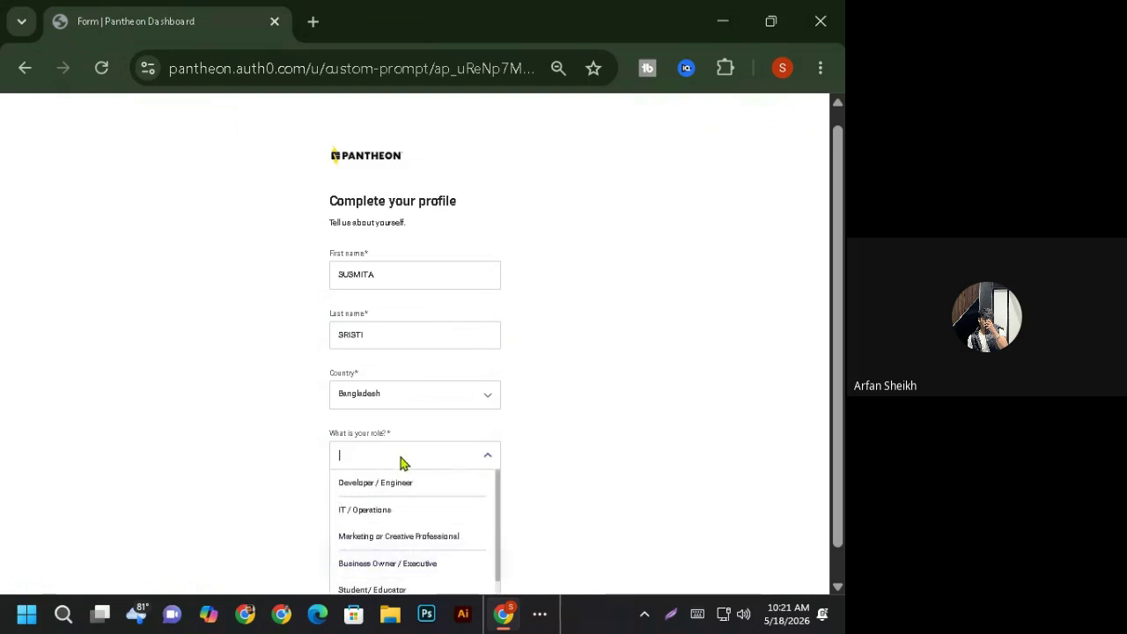
scroll(434, 555, "down", 3)
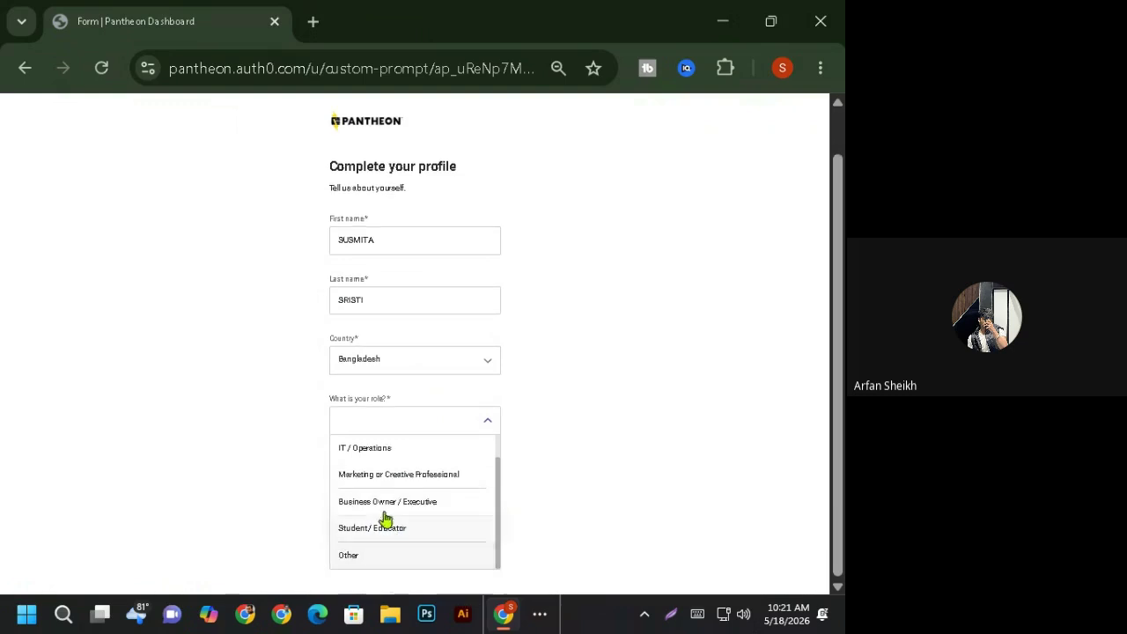
left_click(369, 476)
left_click(459, 527)
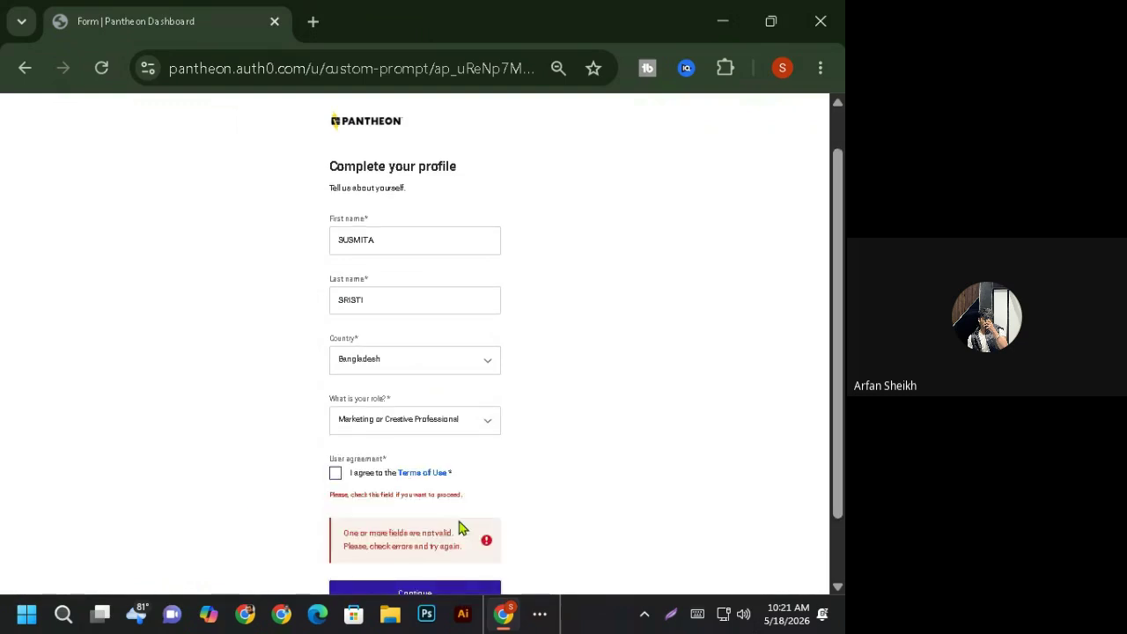
left_click(336, 474)
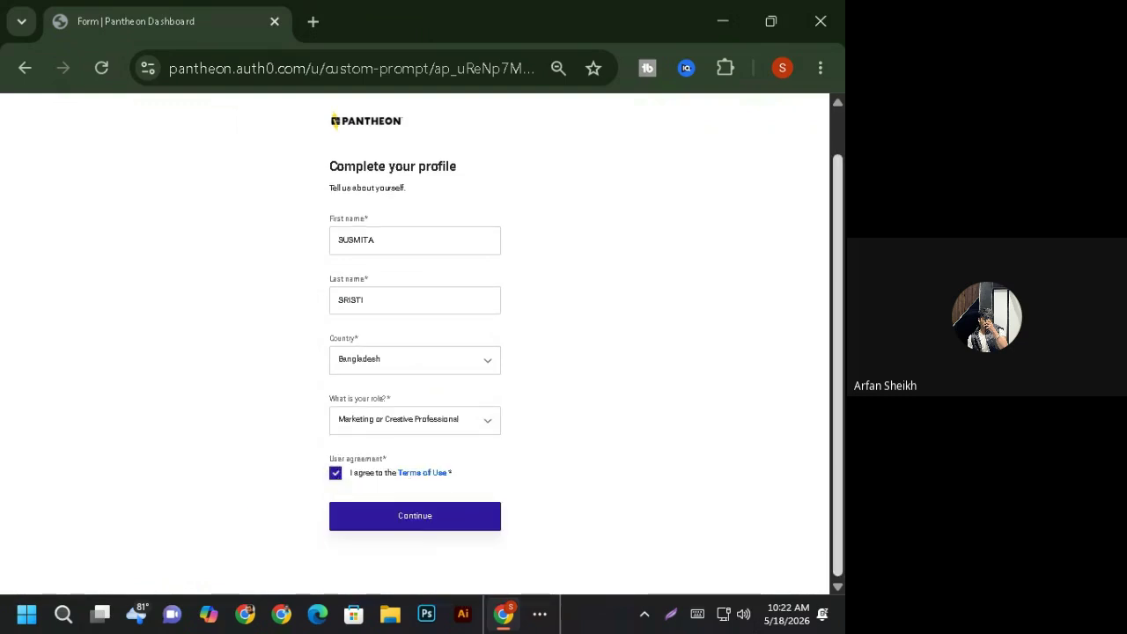
left_click(487, 524)
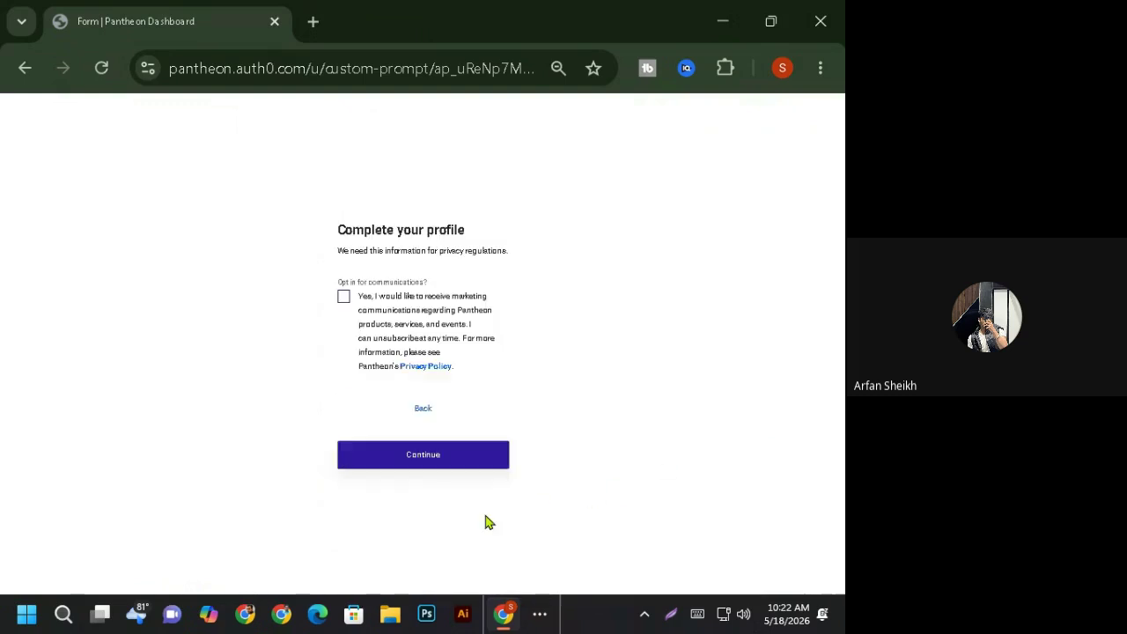
- Opt in to marketing communications and submit the profile
left_click(341, 300)
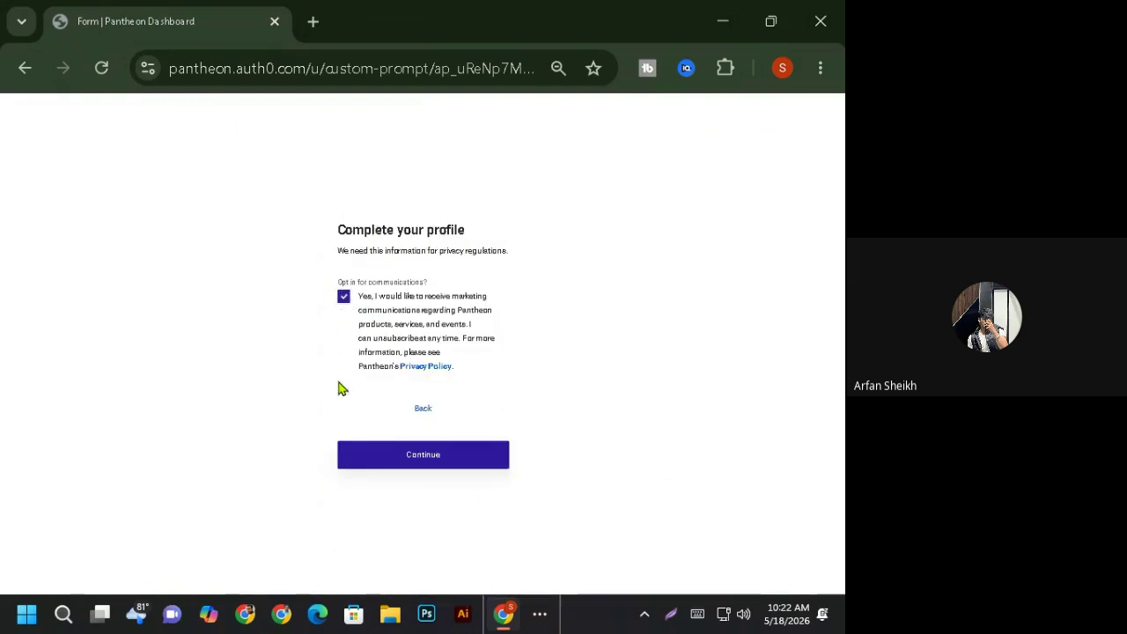
left_click(410, 465)
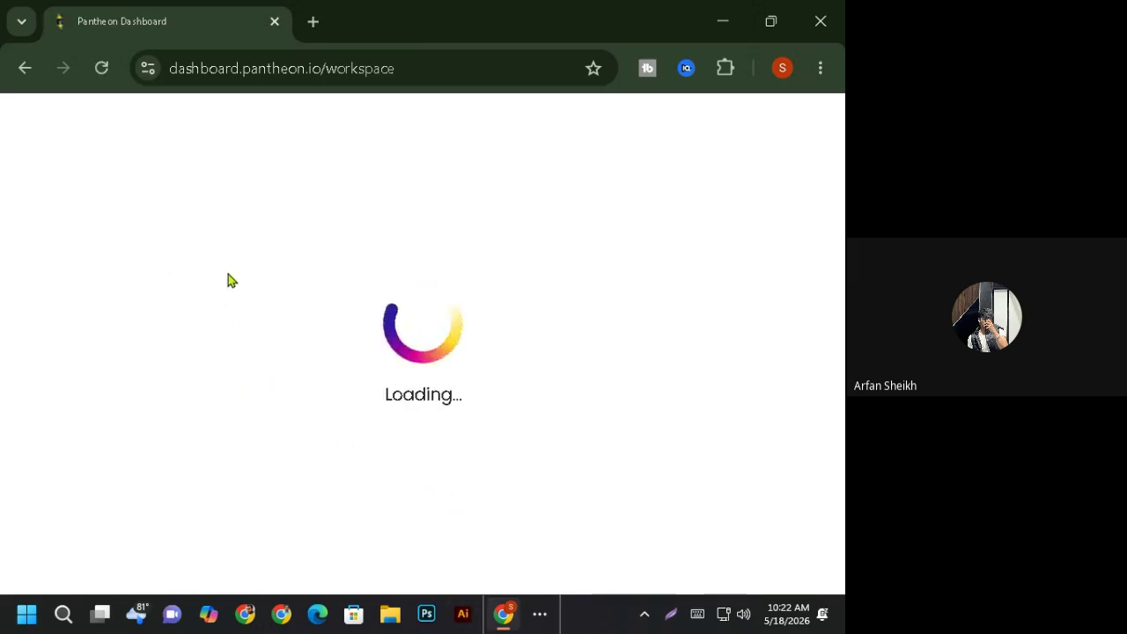
- At 80% zoom, open the Site list under Sites and choose Create a workspace
key("ctrl+minus")
key("ctrl+minus")
key("ctrl+minus")
key("ctrl+minus")
key("ctrl+minus")
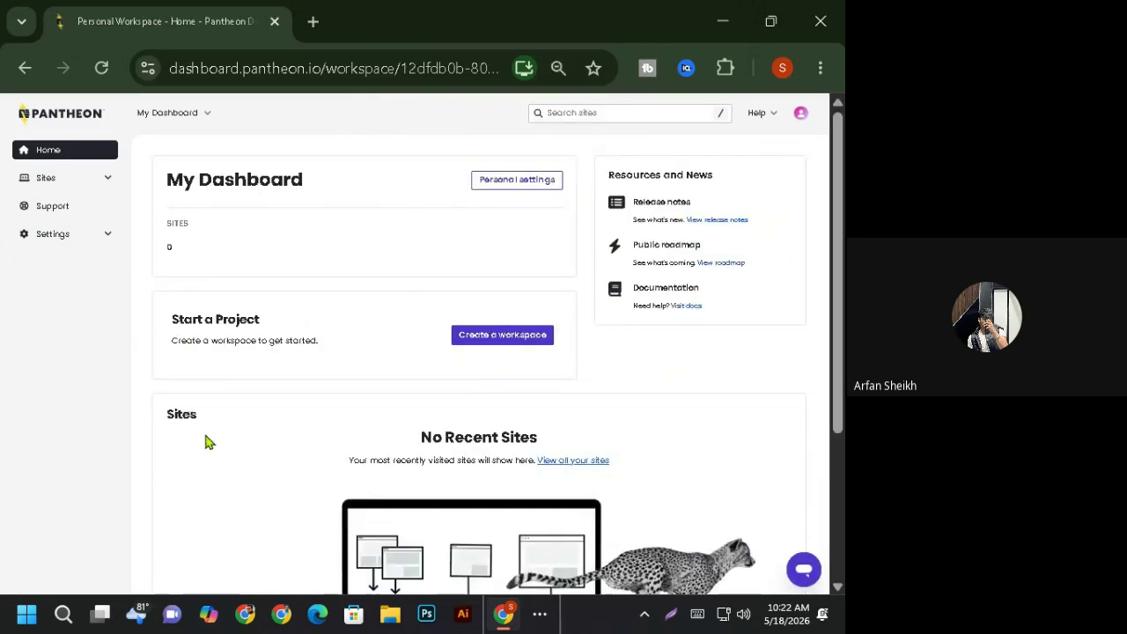
left_click(107, 182)
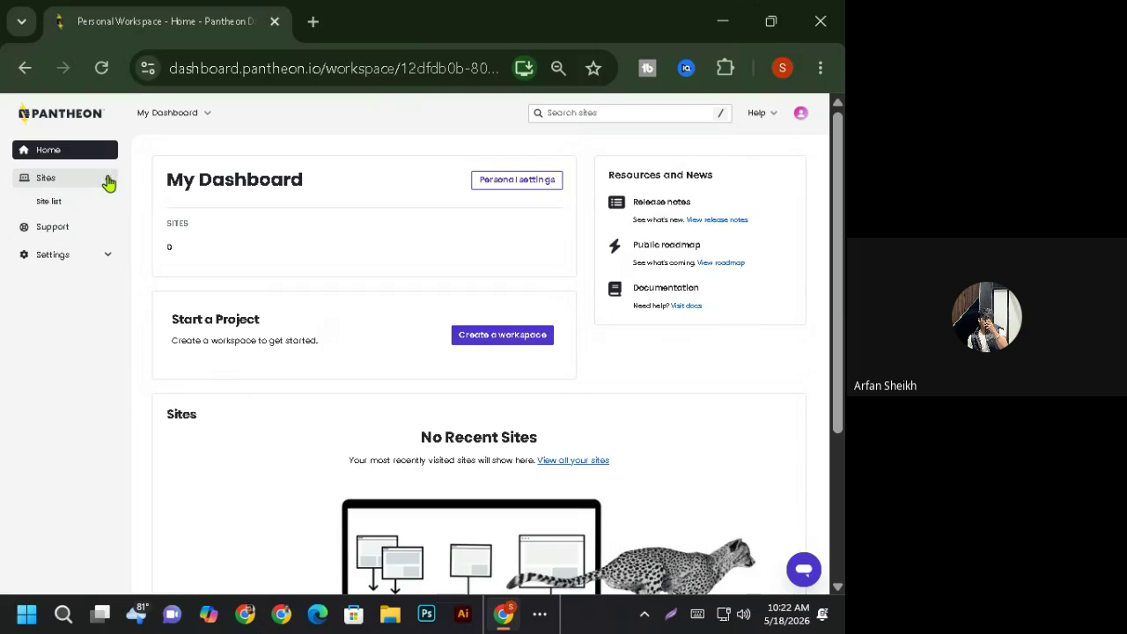
left_click(50, 202)
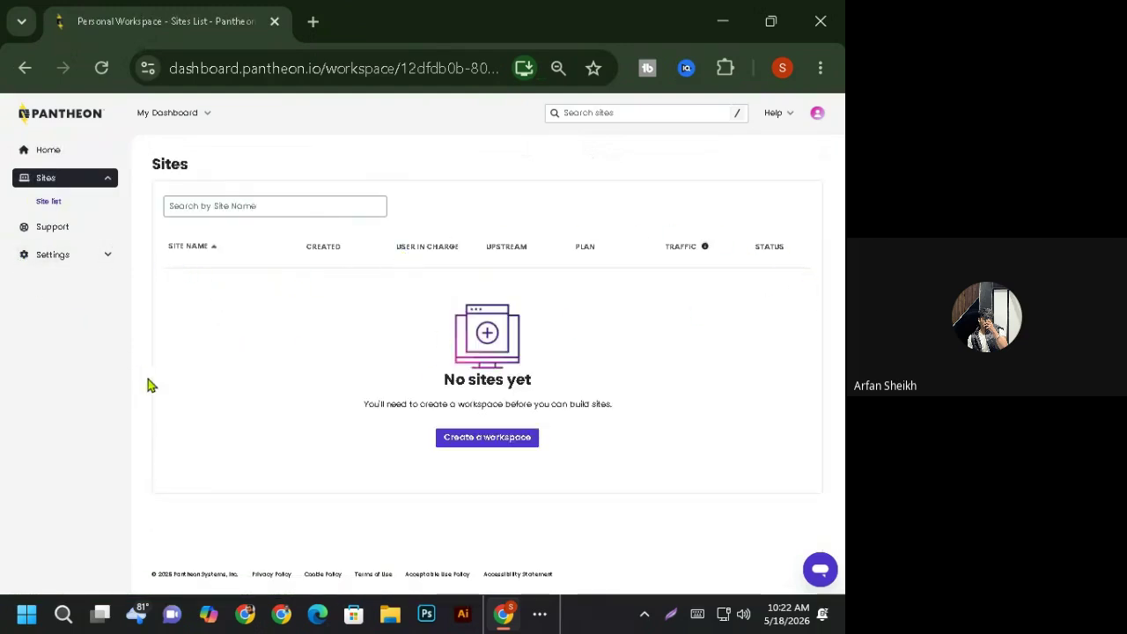
left_click(498, 448)
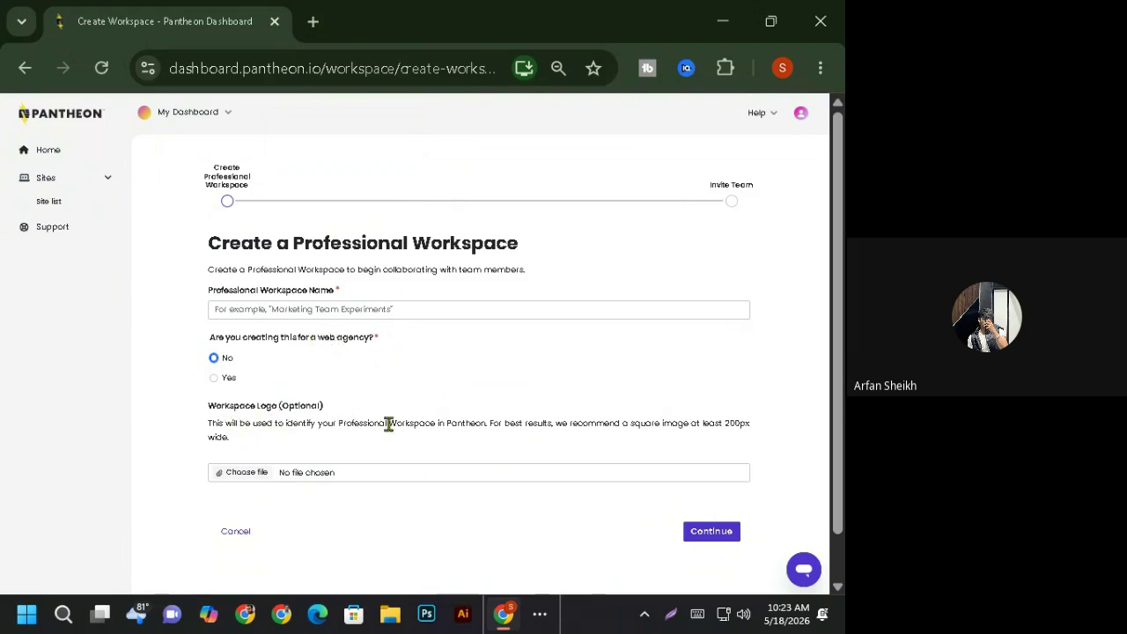
- Browse Home, the Sites list and Settings, then use View all your sites to reach the empty list
left_click(50, 151)
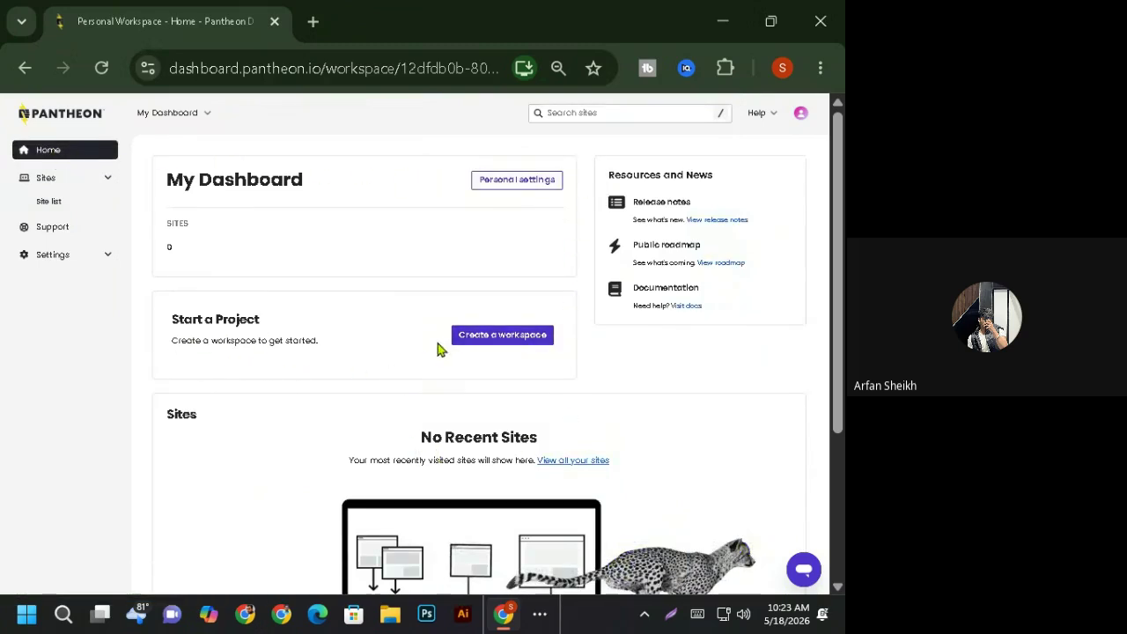
scroll(444, 345, "down", 3)
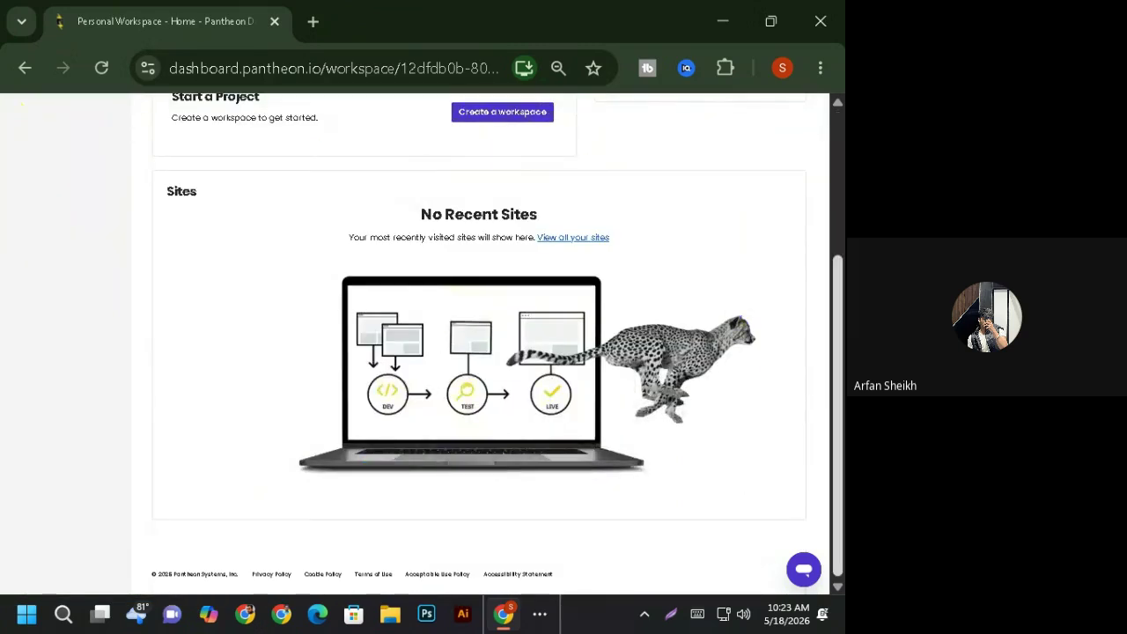
left_click_drag(838, 389, 841, 212)
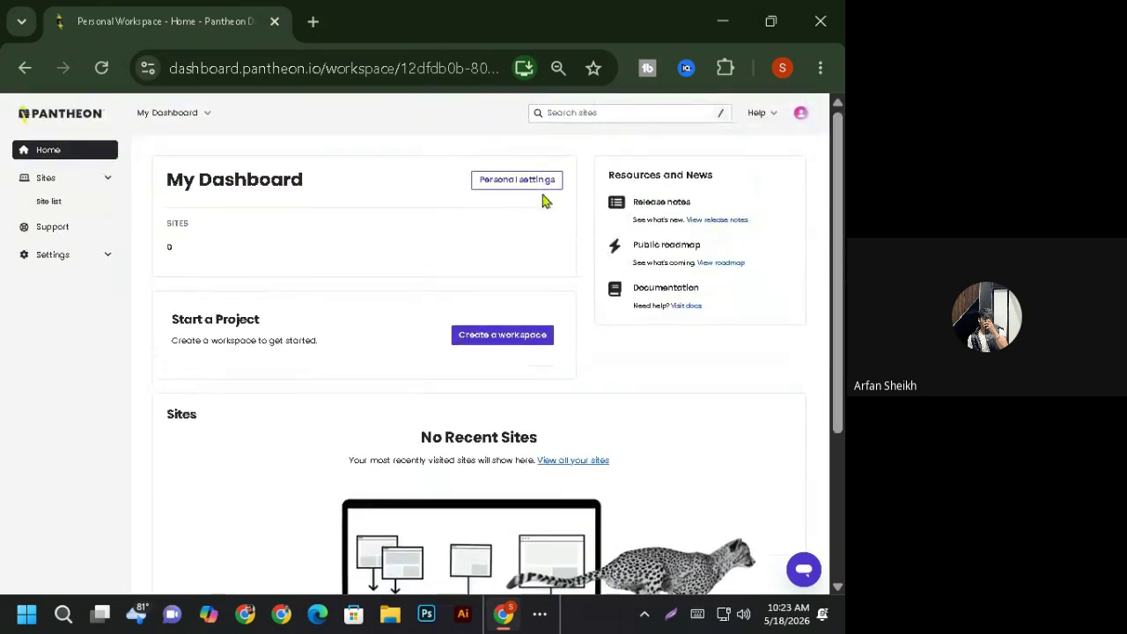
left_click(46, 179)
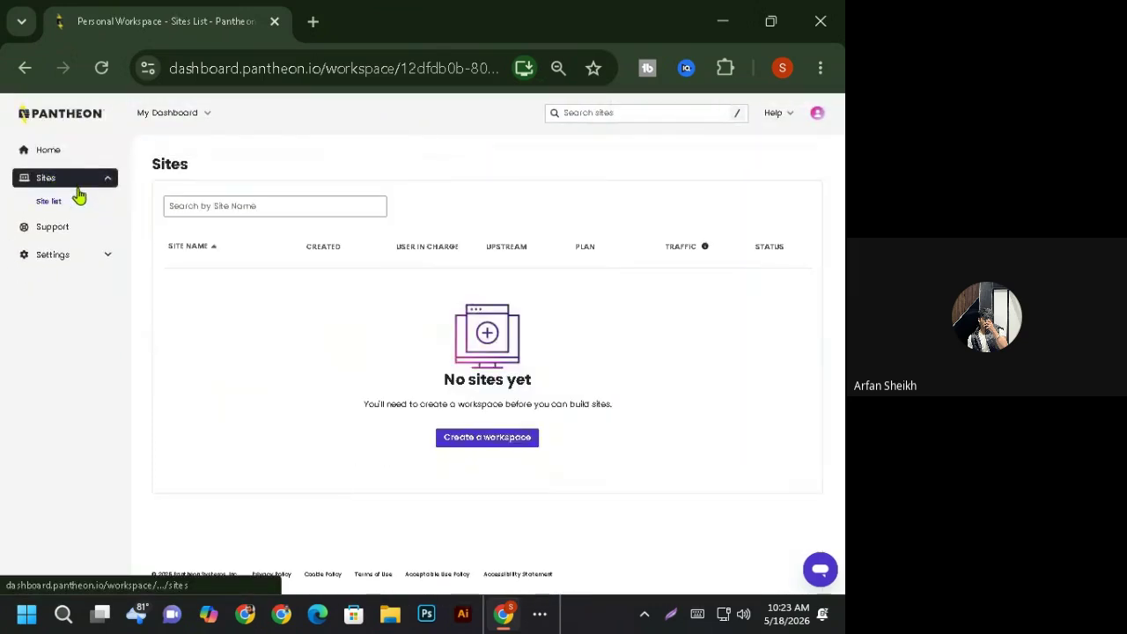
left_click(301, 212)
left_click(279, 315)
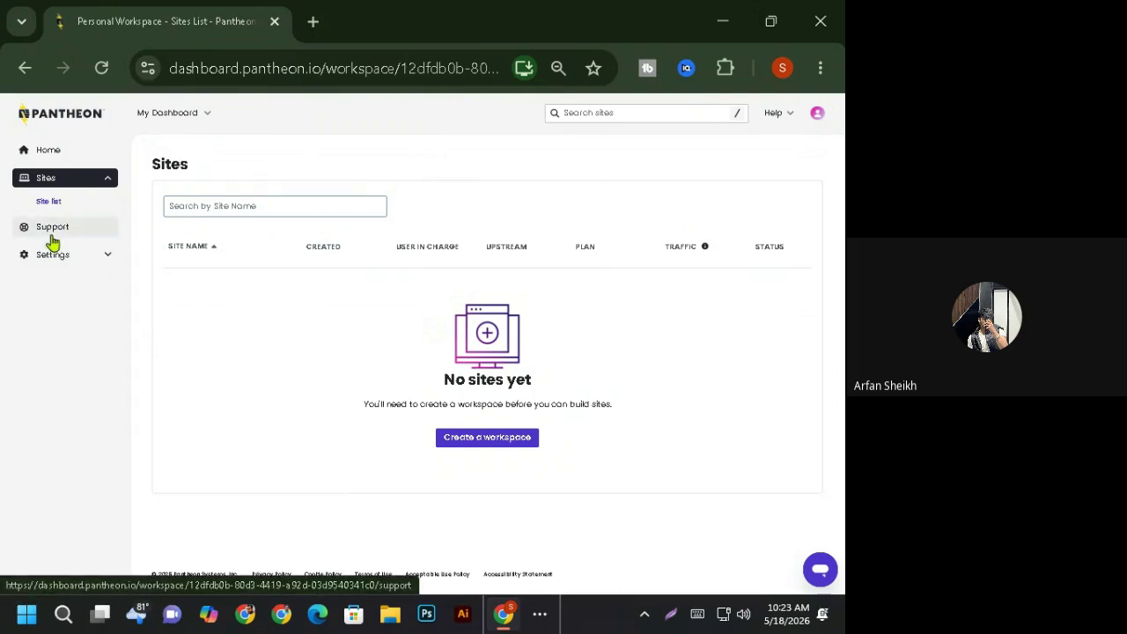
left_click(99, 261)
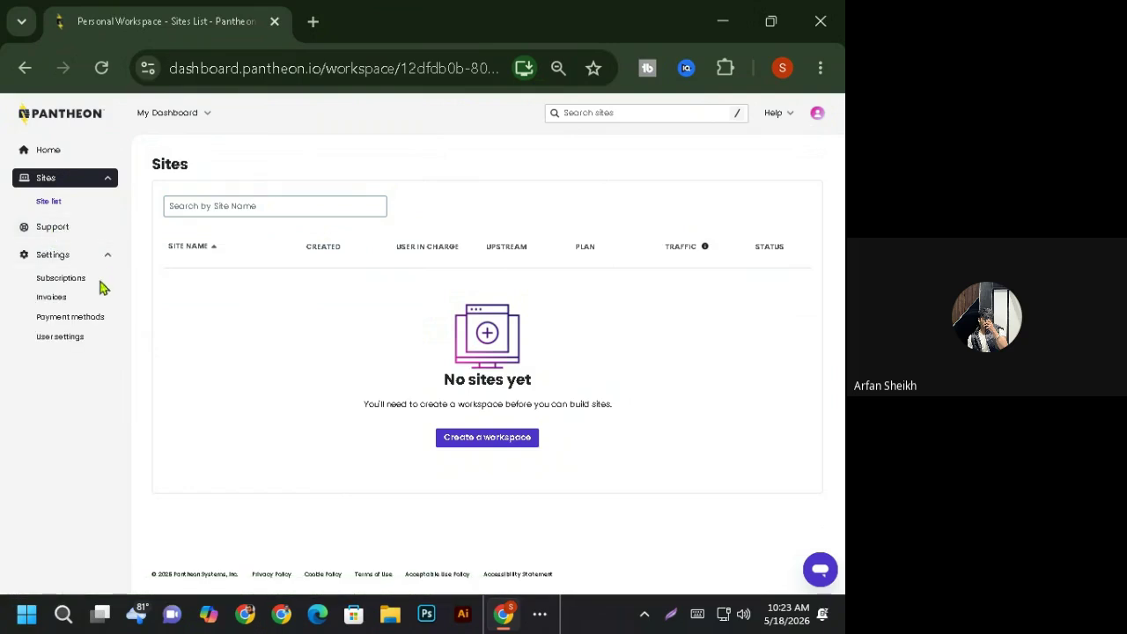
left_click(56, 152)
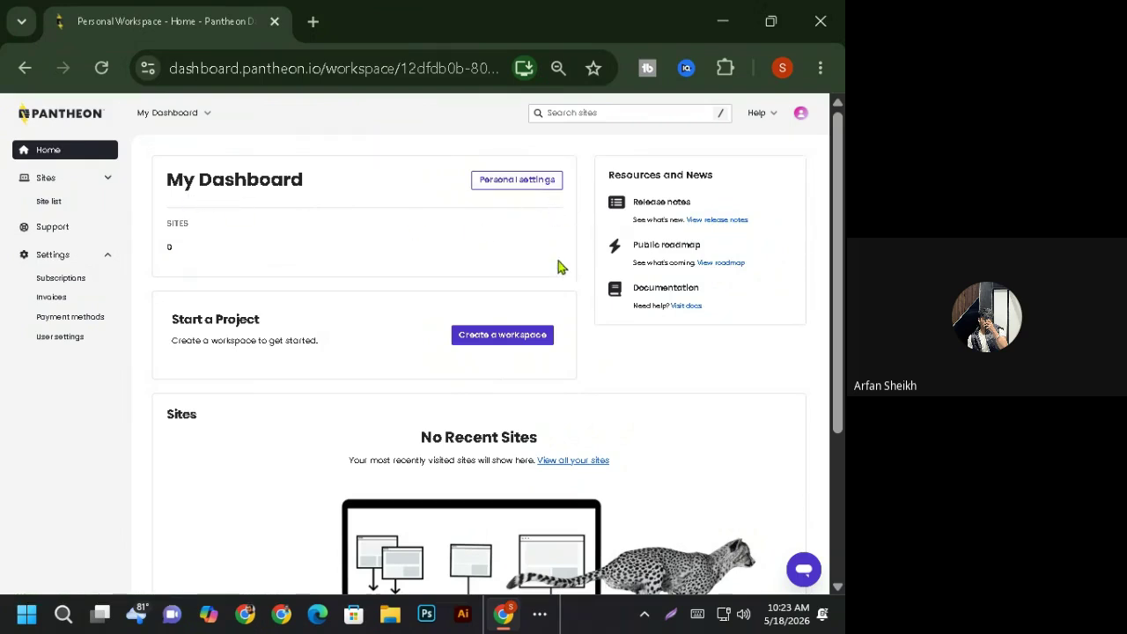
scroll(264, 456, "down", 3)
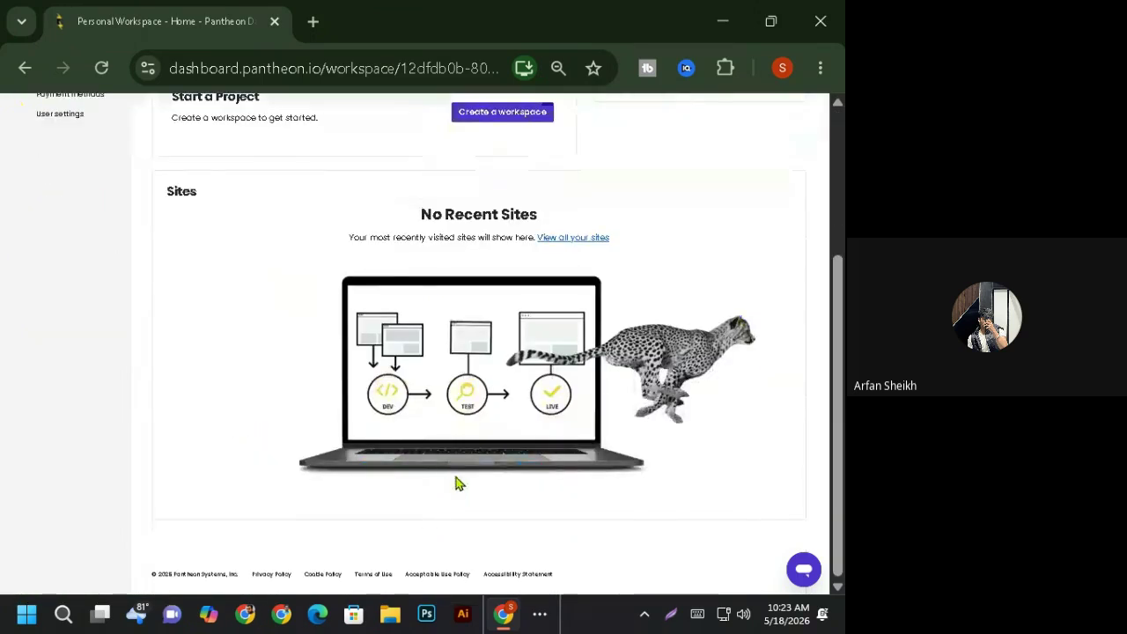
scroll(458, 484, "up", 3)
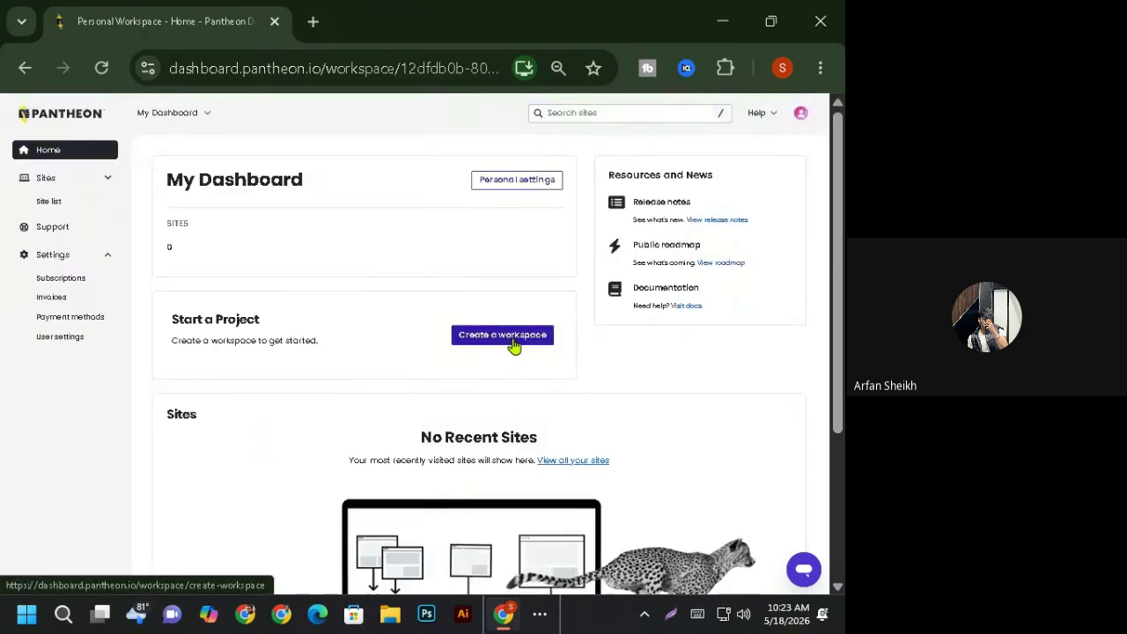
left_click(579, 470)
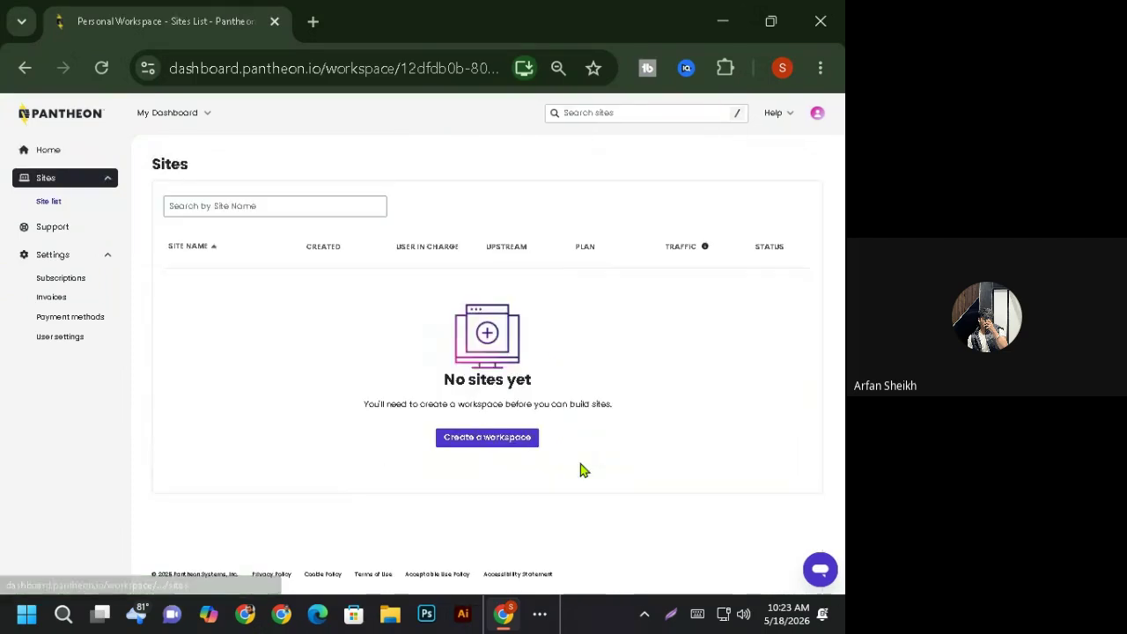
- Reopen the workspace form and try 'Marketer su' as the workspace name, then backspace it
left_click(498, 445)
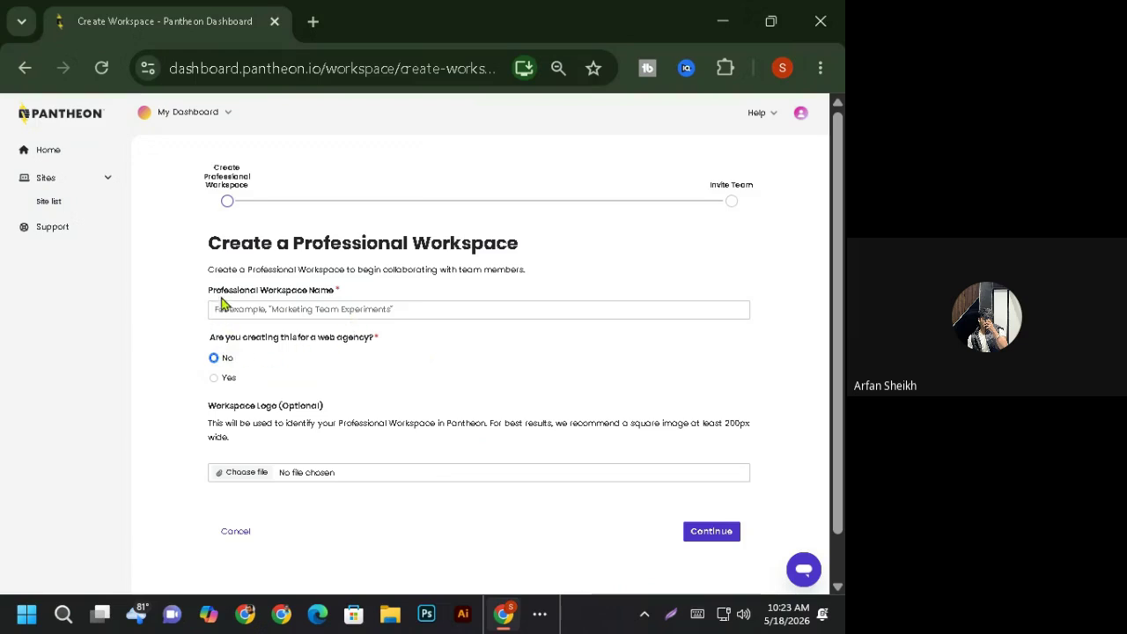
left_click(359, 309)
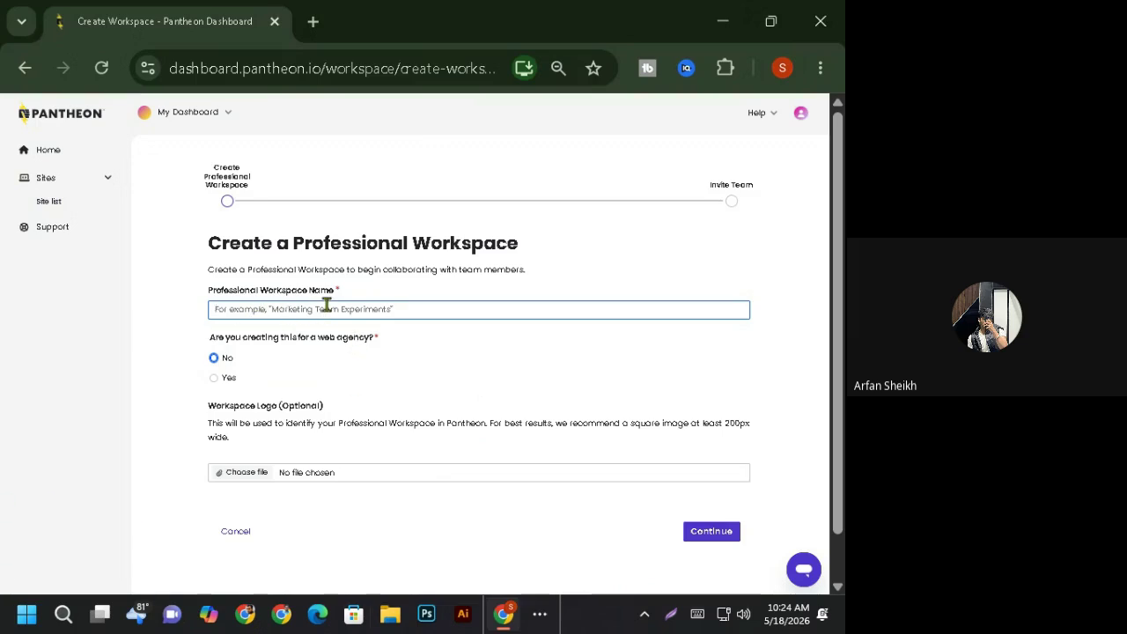
type("Ma")
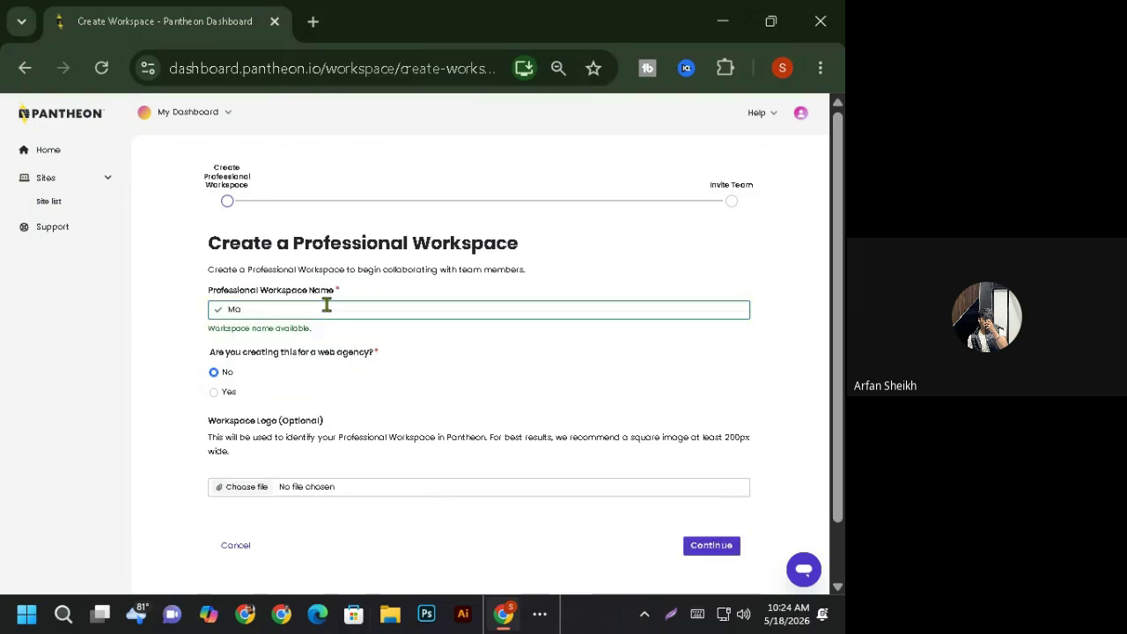
type("rketer su")
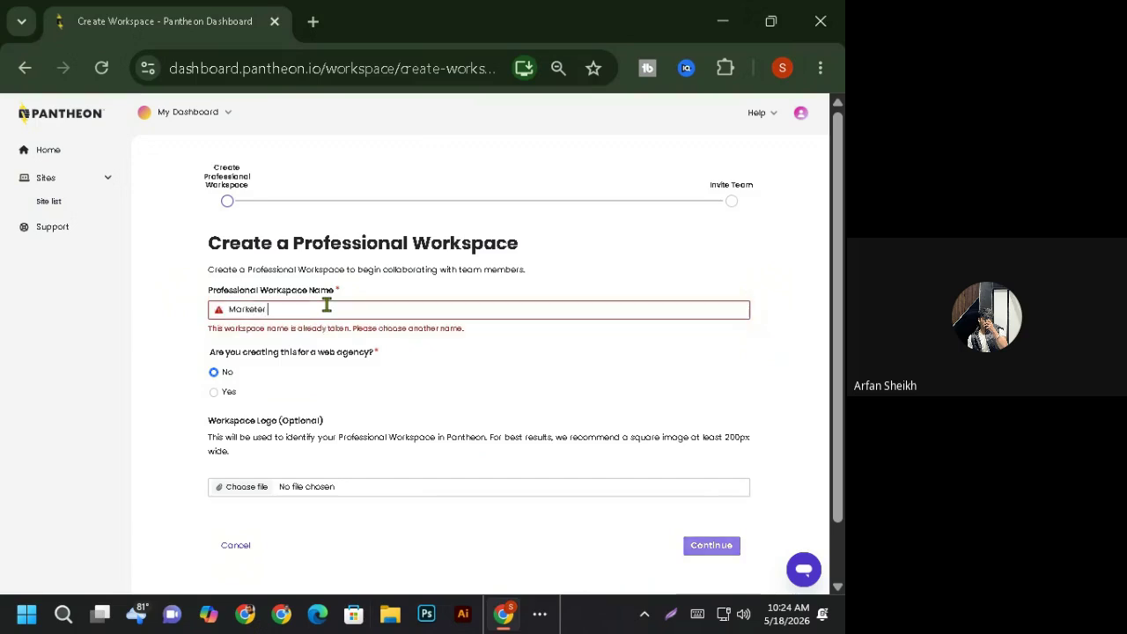
key("BackSpace")
key("BackSpace")
key("BackSpace")
key("BackSpace")
key("BackSpace")
key("BackSpace")
key("BackSpace")
key("BackSpace")
key("BackSpace")
key("BackSpace")
key("BackSpace")
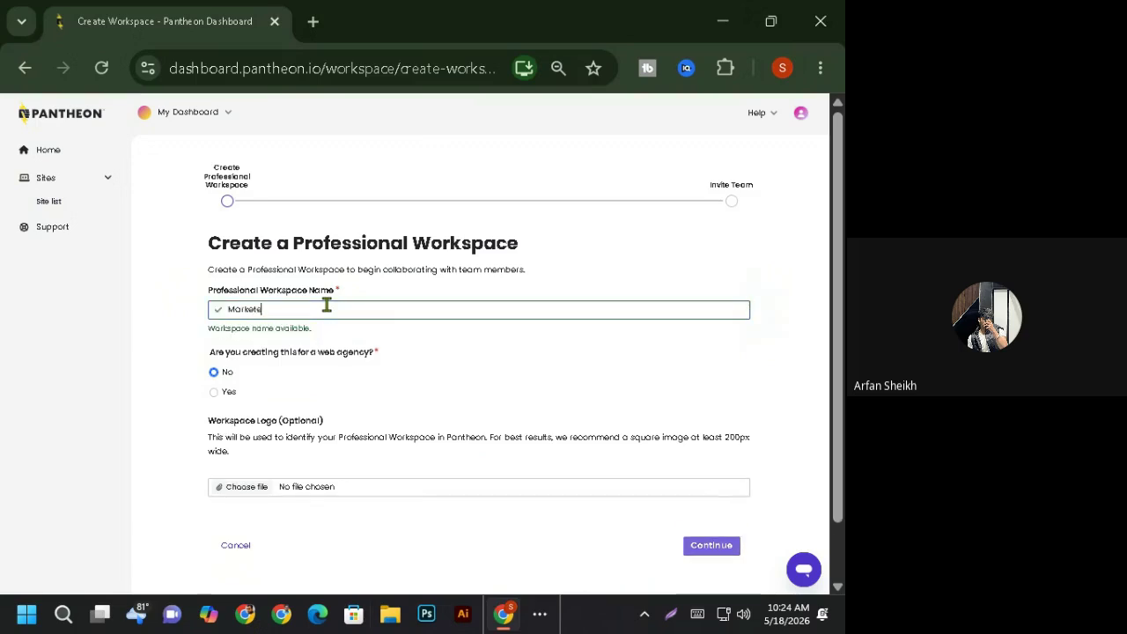